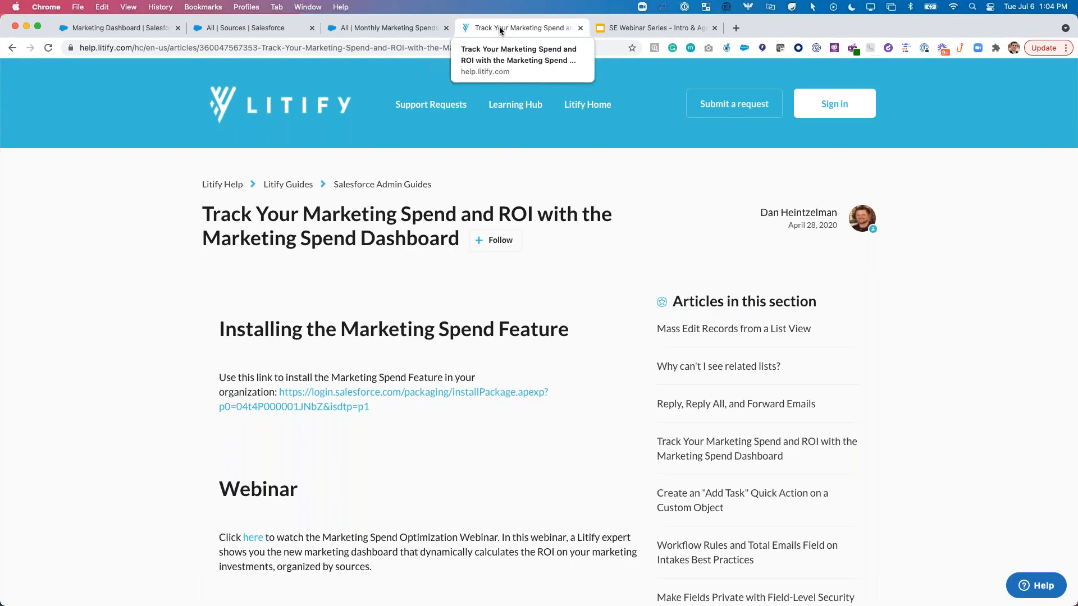
Step: Switch to the Marketing Dashboard and examine its summary metrics, spend breakdown, cost per lead, conversion rates and return on investment components
{"action": "key", "text": "ctrl+Tab"}
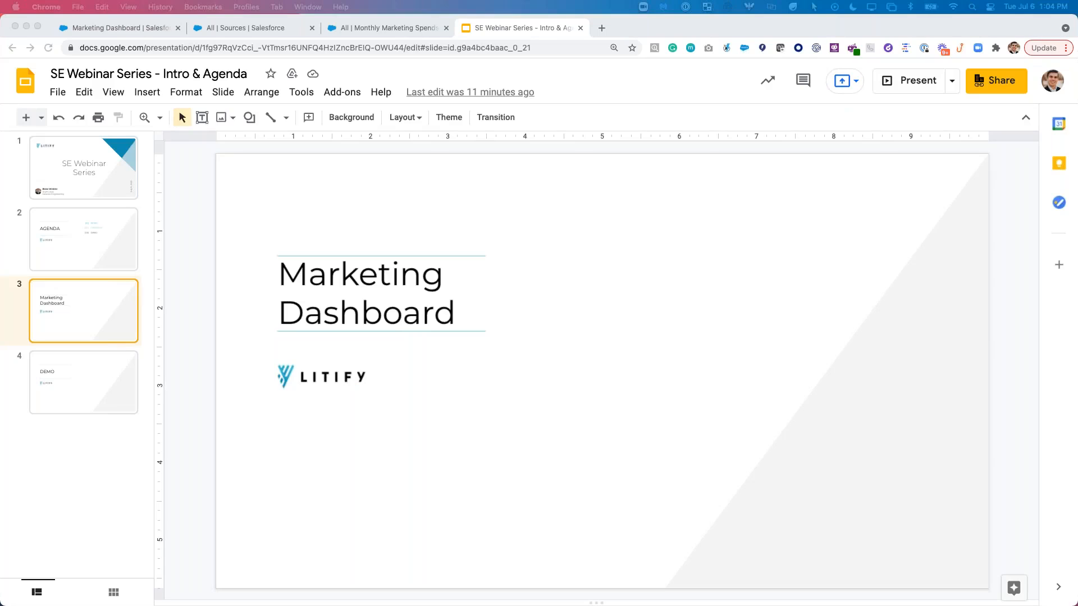
{"action": "left_click", "coordinate": [115, 29]}
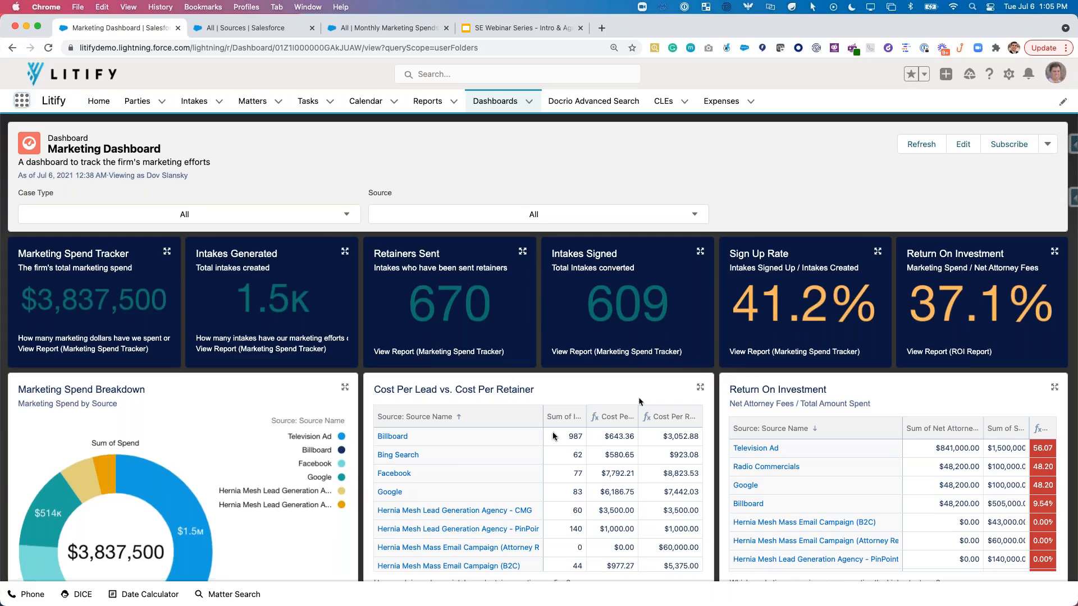
{"action": "scroll", "coordinate": [447, 465], "scroll_direction": "down", "scroll_amount": 3}
{"action": "scroll", "coordinate": [305, 459], "scroll_direction": "down", "scroll_amount": 1}
{"action": "scroll", "coordinate": [305, 458], "scroll_direction": "down", "scroll_amount": 5}
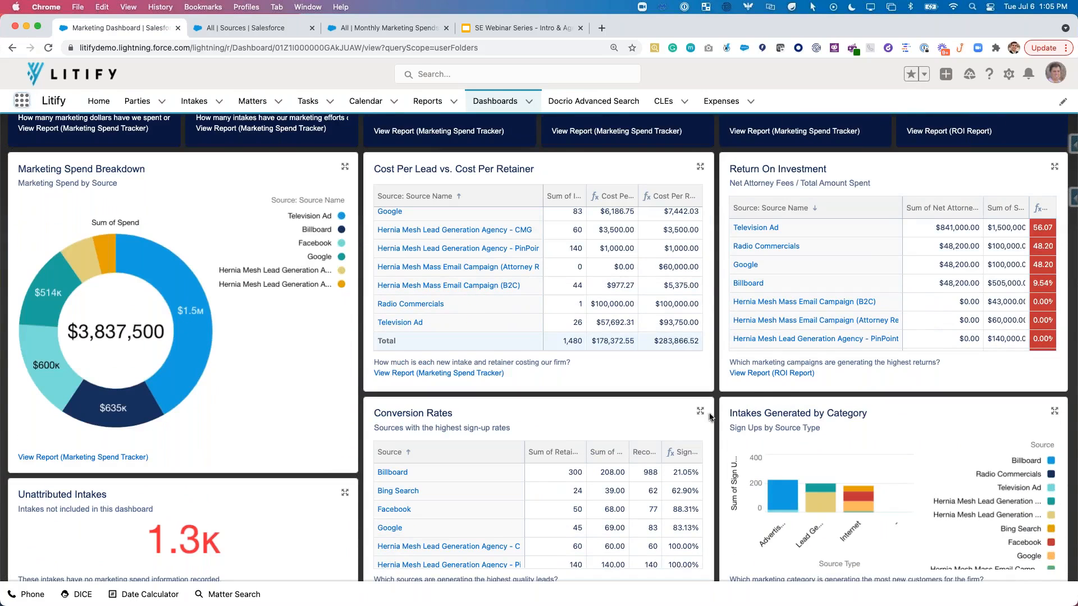
{"action": "scroll", "coordinate": [723, 407], "scroll_direction": "up", "scroll_amount": 5}
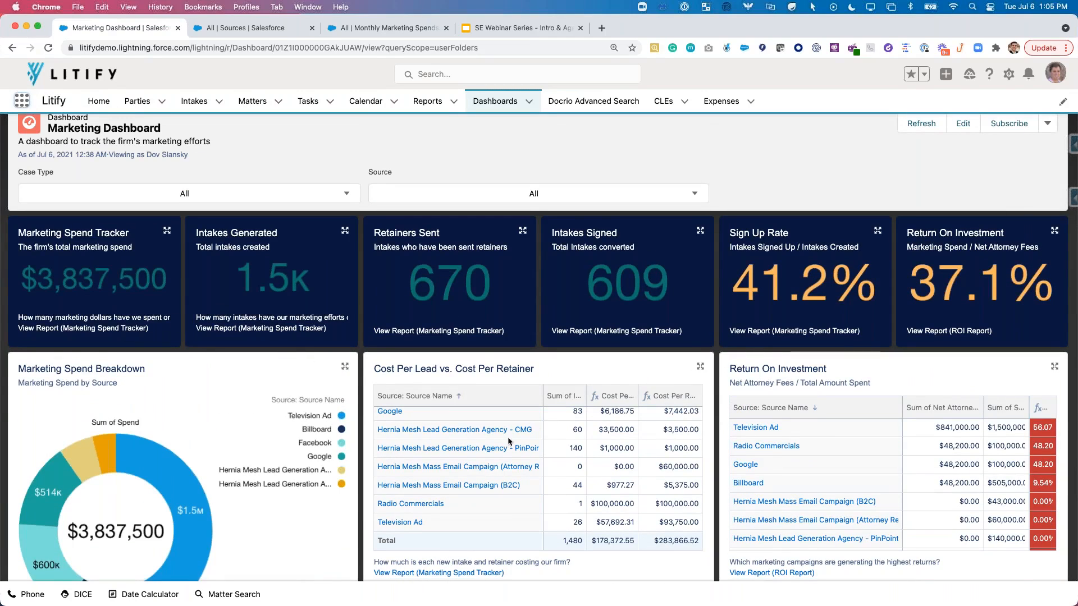
{"action": "scroll", "coordinate": [368, 508], "scroll_direction": "down", "scroll_amount": 2}
{"action": "scroll", "coordinate": [367, 507], "scroll_direction": "down", "scroll_amount": 3}
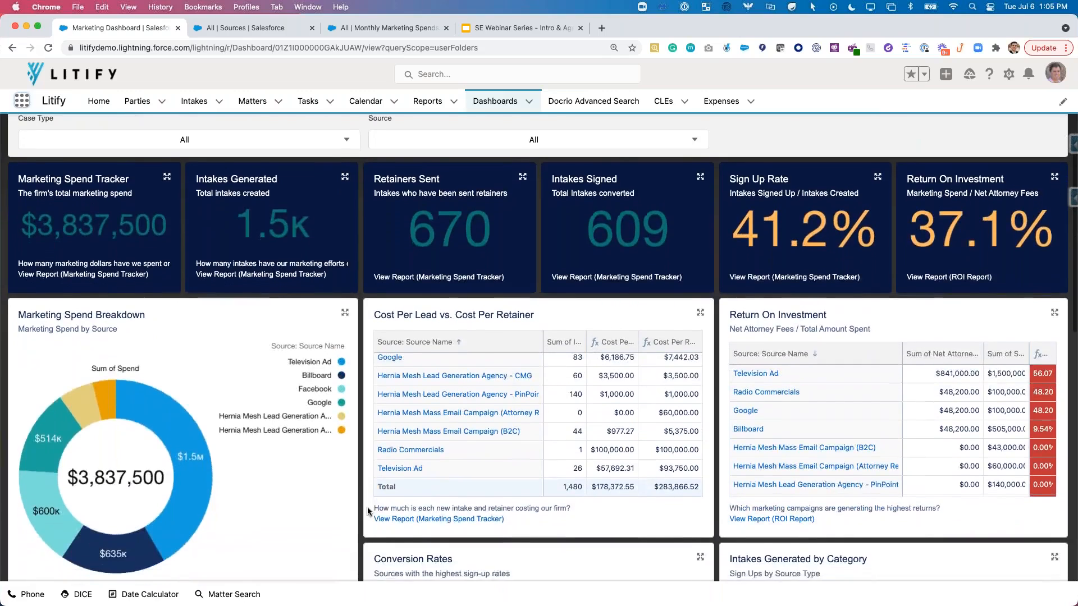
{"action": "scroll", "coordinate": [367, 508], "scroll_direction": "down", "scroll_amount": 2}
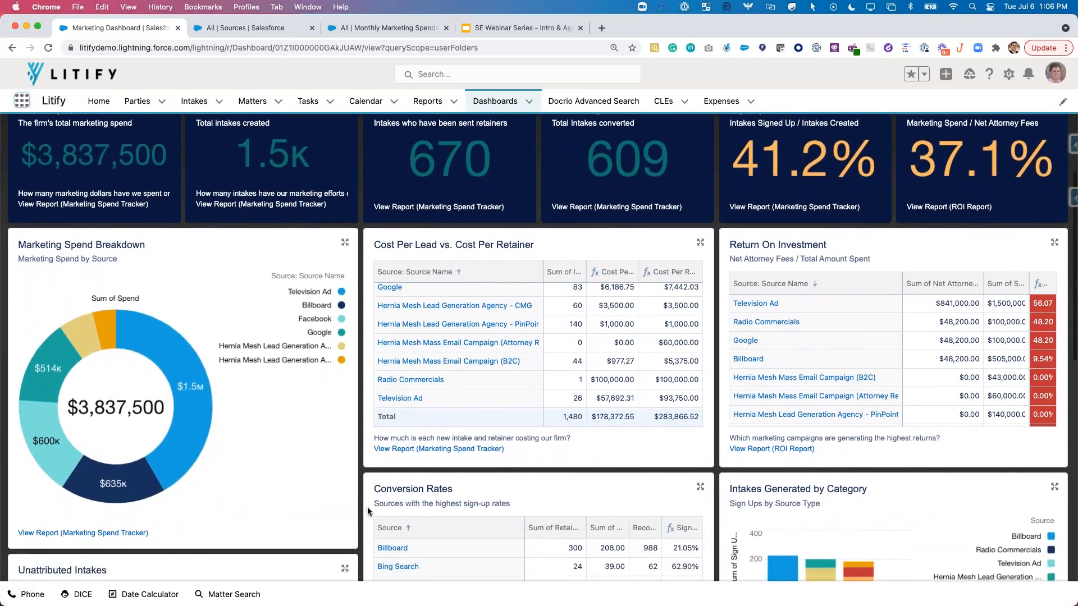
{"action": "scroll", "coordinate": [368, 512], "scroll_direction": "down", "scroll_amount": 3}
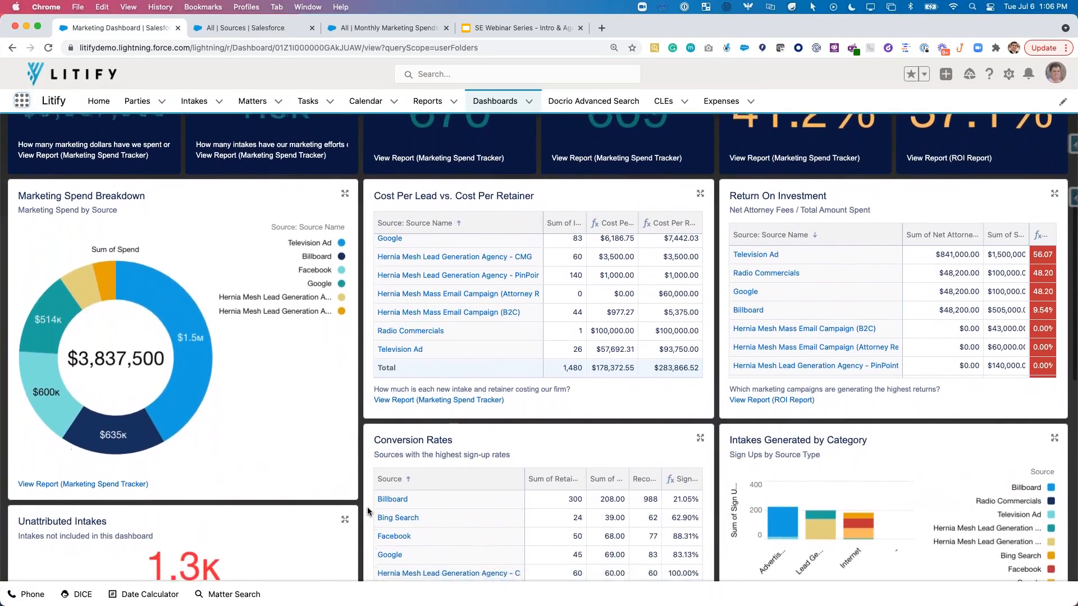
{"action": "scroll", "coordinate": [367, 510], "scroll_direction": "down", "scroll_amount": 2}
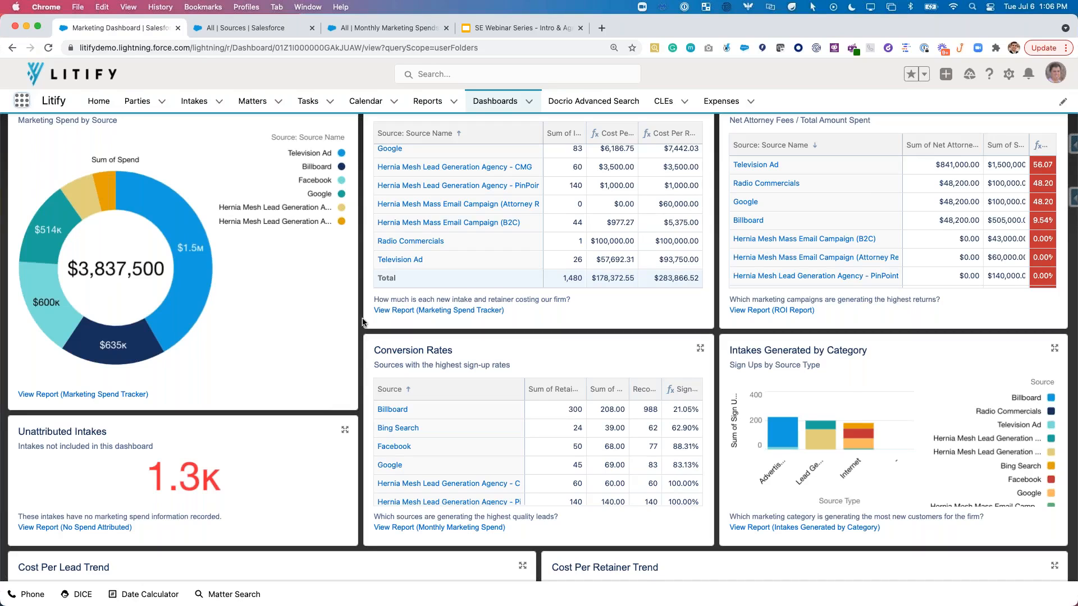
{"action": "scroll", "coordinate": [367, 275], "scroll_direction": "up", "scroll_amount": 3}
{"action": "scroll", "coordinate": [367, 274], "scroll_direction": "up", "scroll_amount": 5}
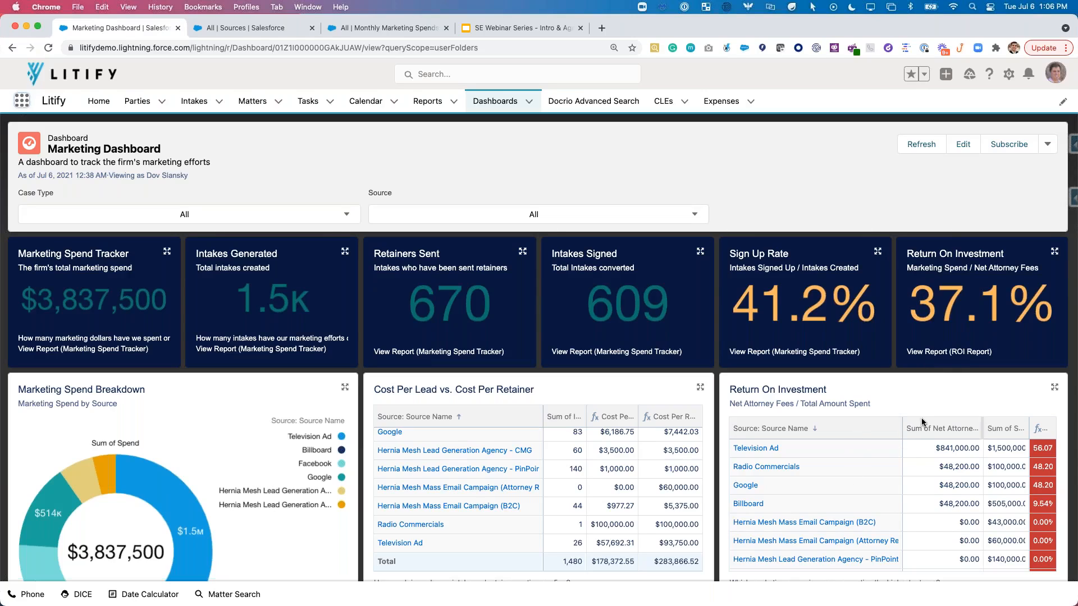
Step: Review the ROI Report behind the Return On Investment metric and return to the Marketing Dashboard
{"action": "left_click", "coordinate": [948, 353]}
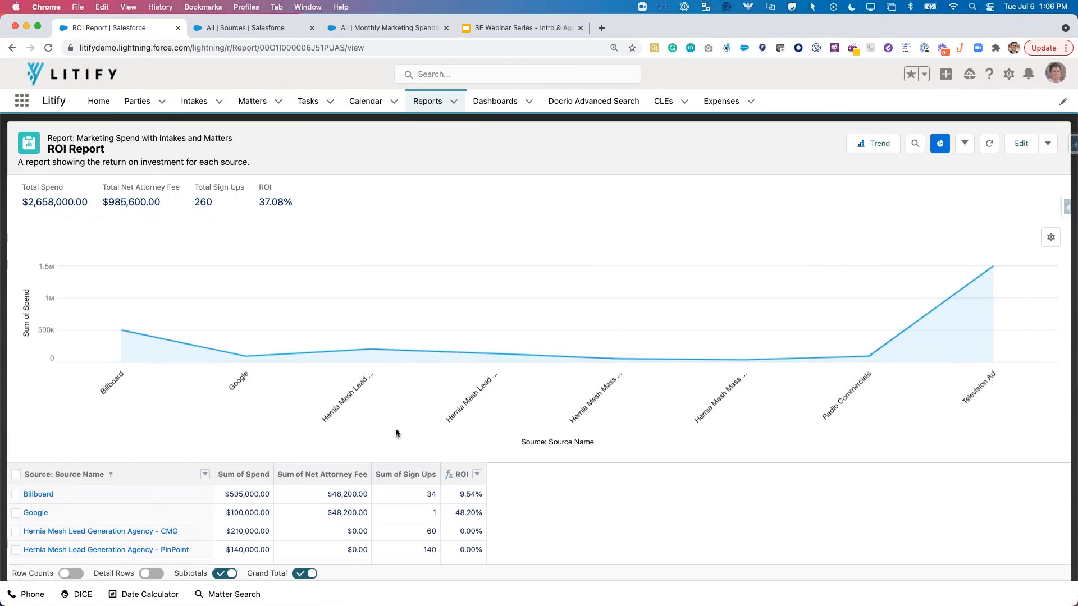
{"action": "scroll", "coordinate": [396, 431], "scroll_direction": "down", "scroll_amount": 1}
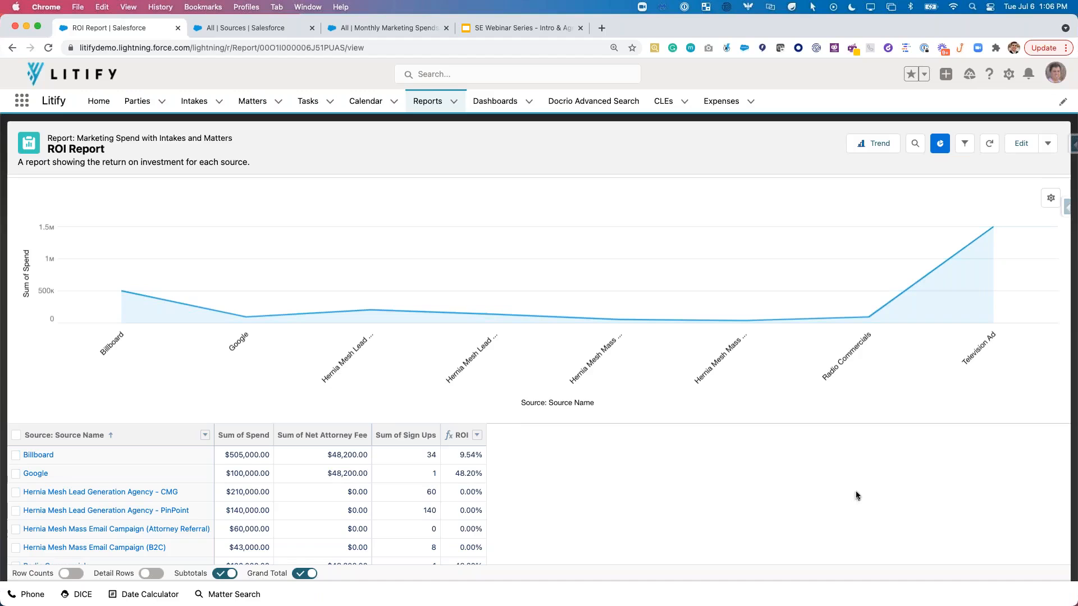
{"action": "left_click", "coordinate": [12, 49]}
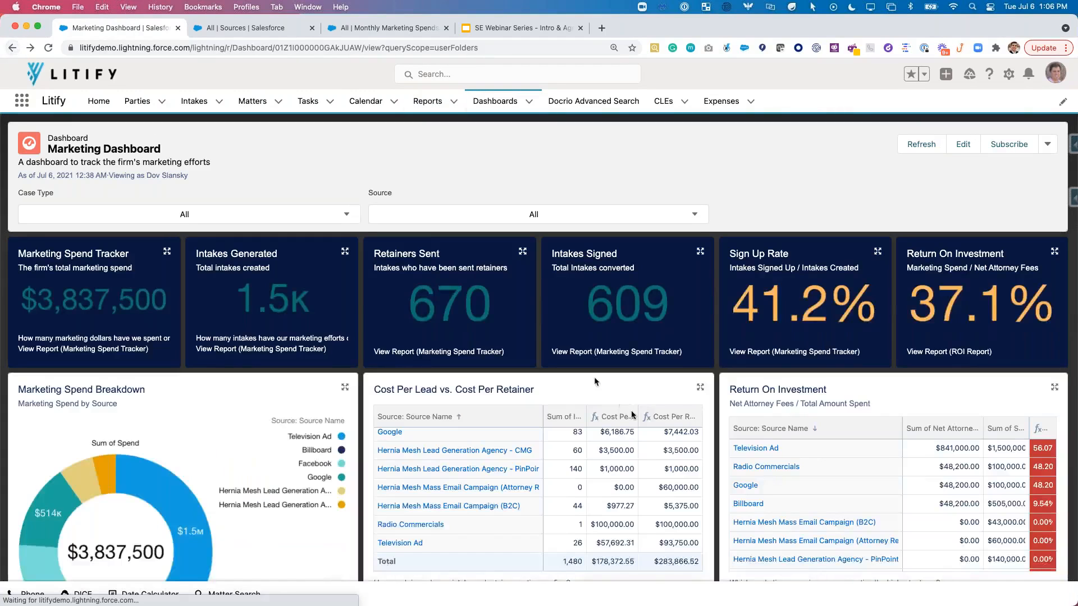
{"action": "scroll", "coordinate": [345, 397], "scroll_direction": "down", "scroll_amount": 2}
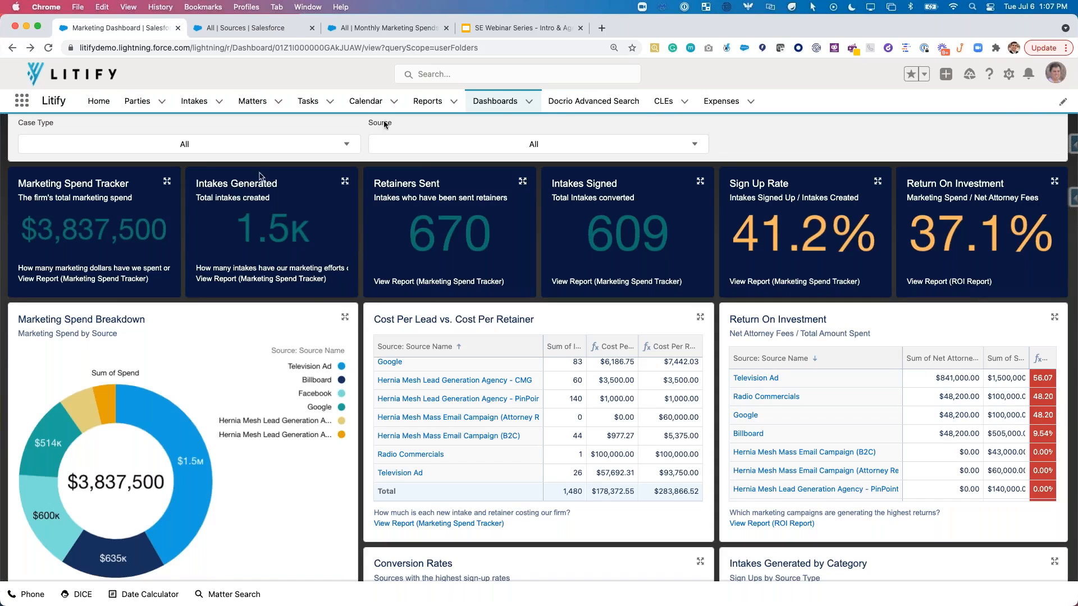
Step: Open Setup and search for "permission" to reach the Permission Sets page
{"action": "left_click", "coordinate": [1009, 74]}
{"action": "left_click", "coordinate": [954, 106]}
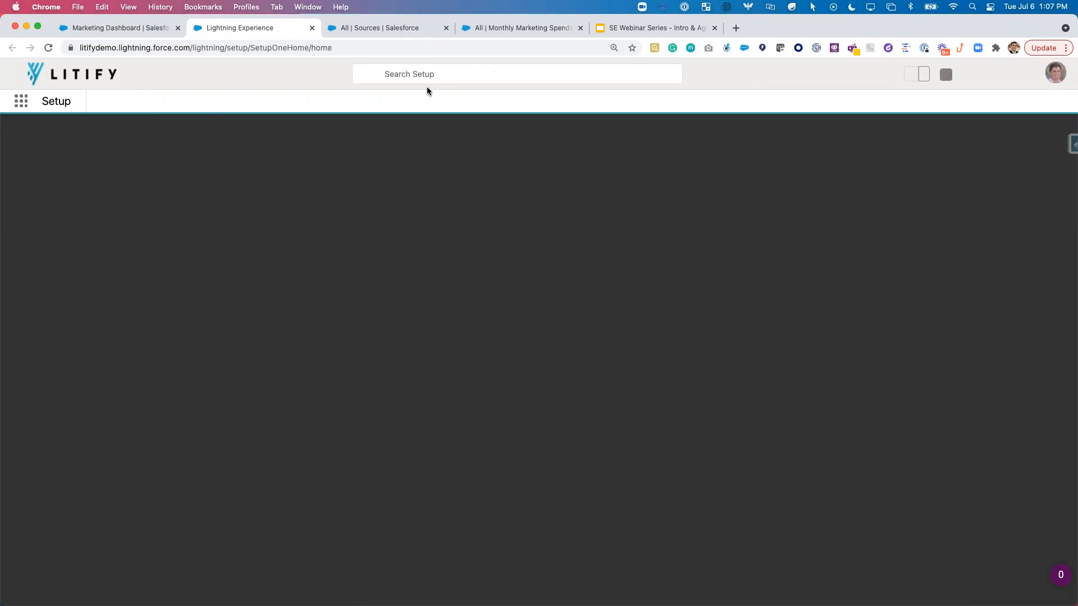
{"action": "left_click", "coordinate": [82, 143]}
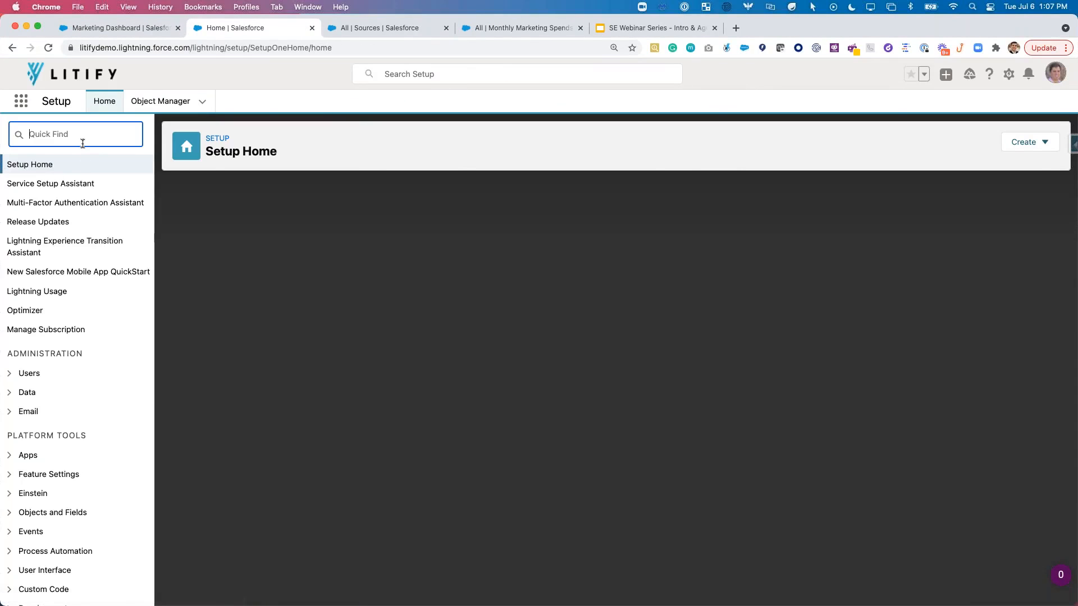
{"action": "type", "text": "permission"}
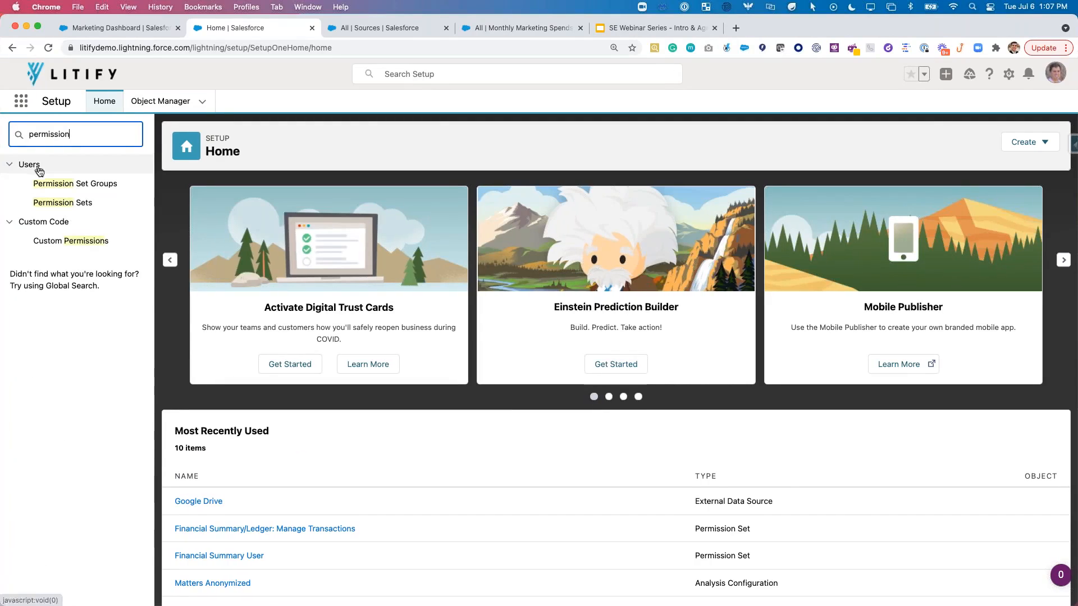
{"action": "left_click", "coordinate": [52, 203]}
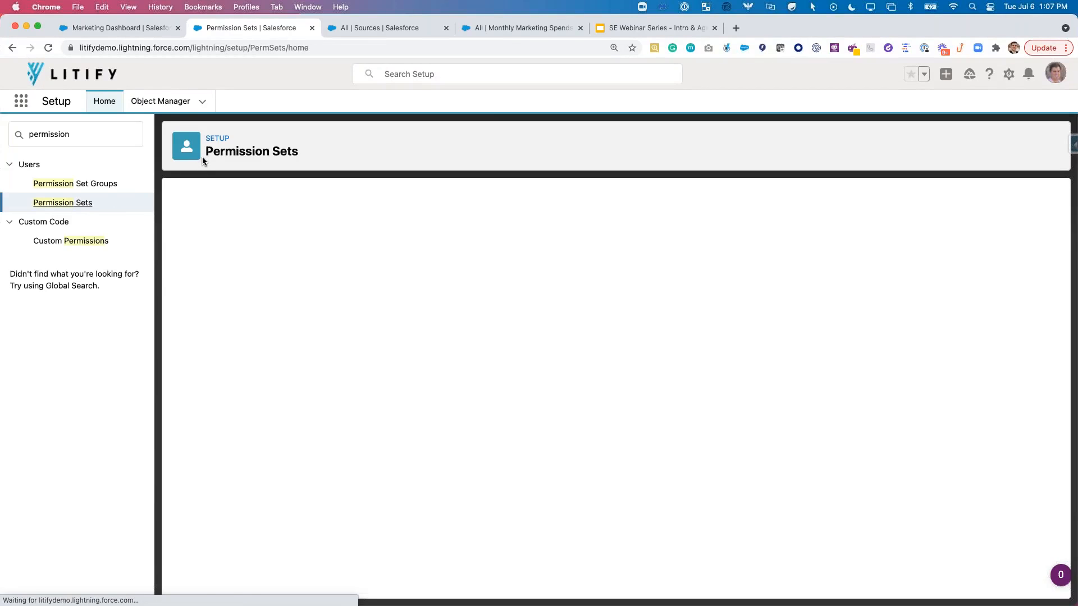
Step: Find the Litify Marketing Spend permission set and view its assigned users
{"action": "scroll", "coordinate": [356, 431], "scroll_direction": "down", "scroll_amount": 10}
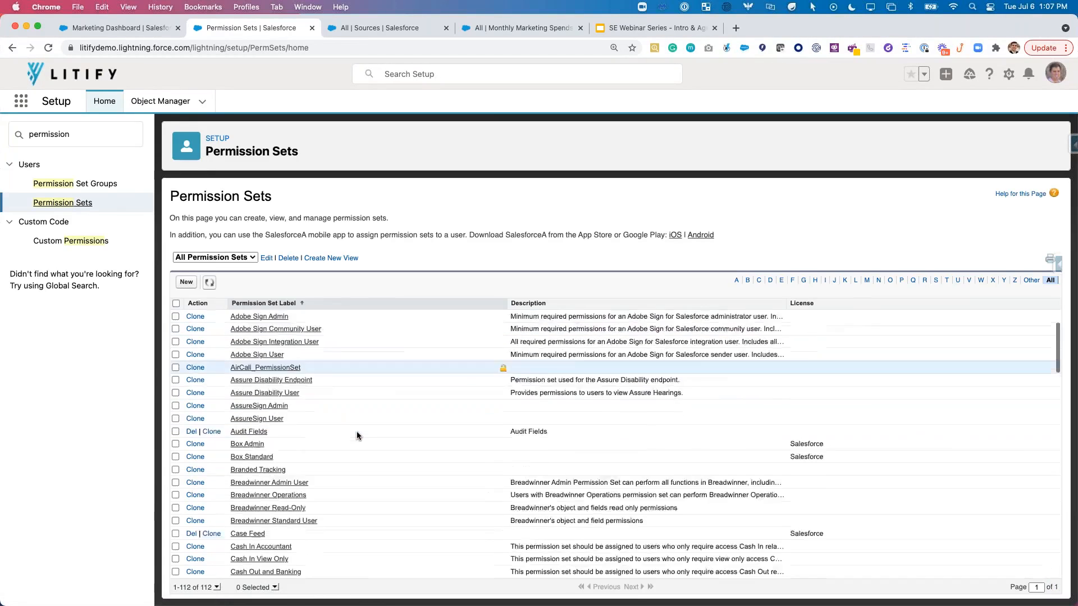
{"action": "scroll", "coordinate": [356, 436], "scroll_direction": "down", "scroll_amount": 10}
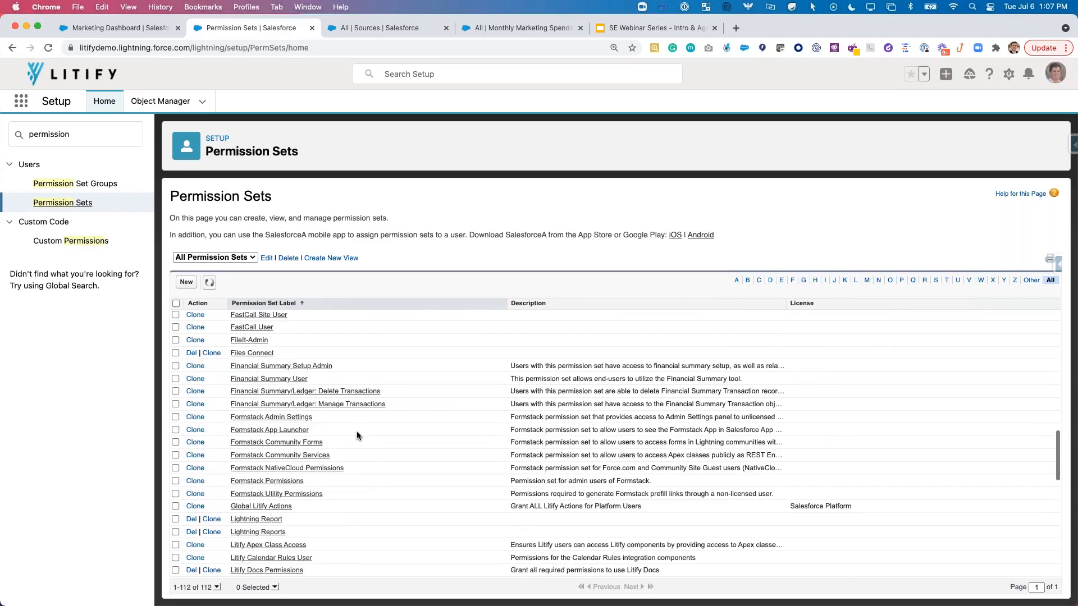
{"action": "scroll", "coordinate": [356, 431], "scroll_direction": "down", "scroll_amount": 3}
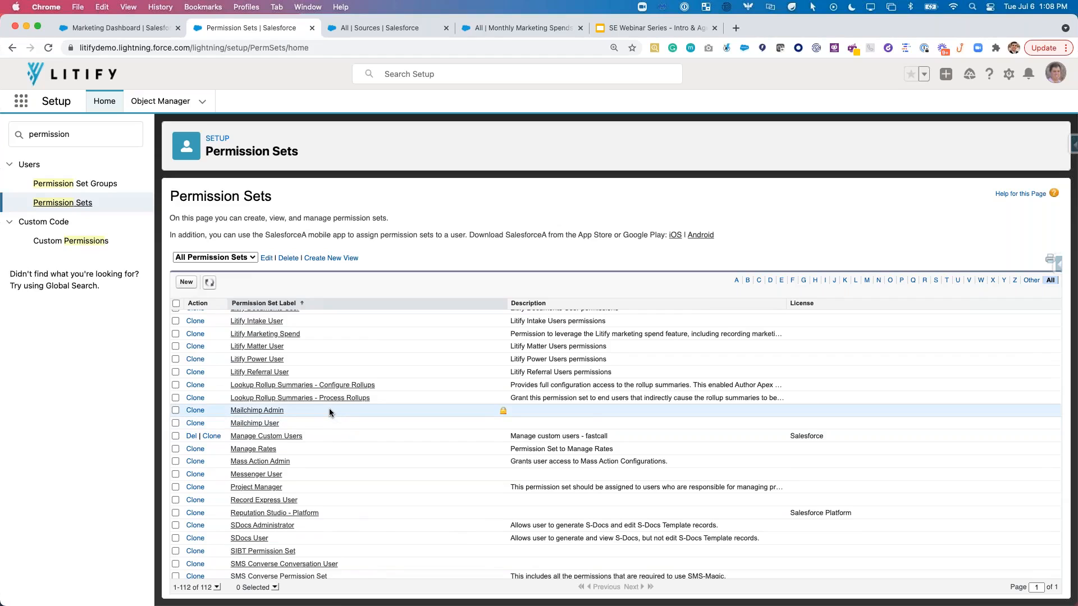
{"action": "scroll", "coordinate": [329, 411], "scroll_direction": "up", "scroll_amount": 2}
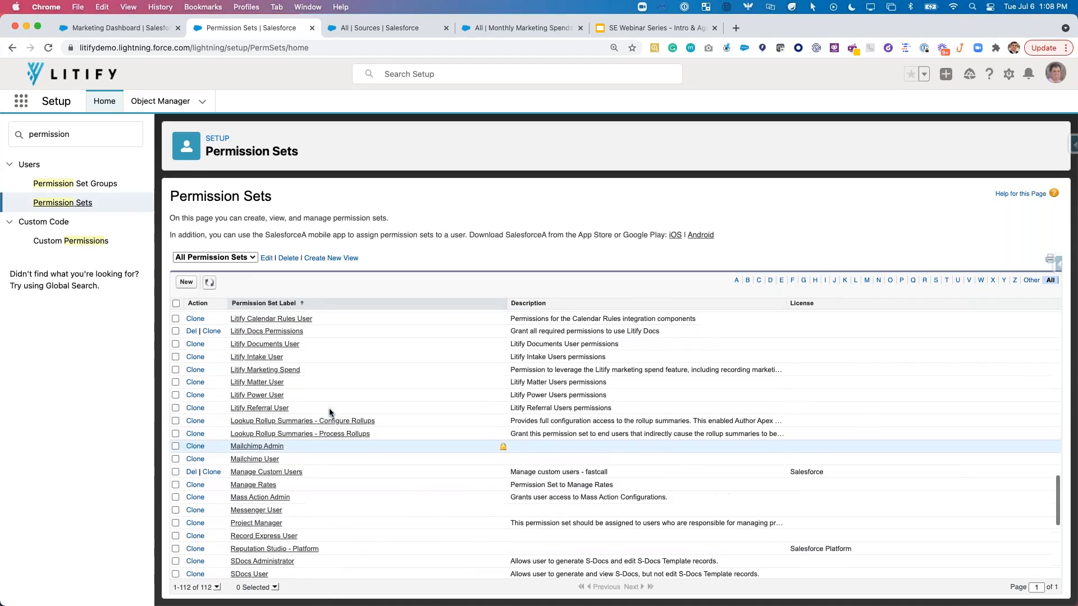
{"action": "left_click", "coordinate": [253, 371]}
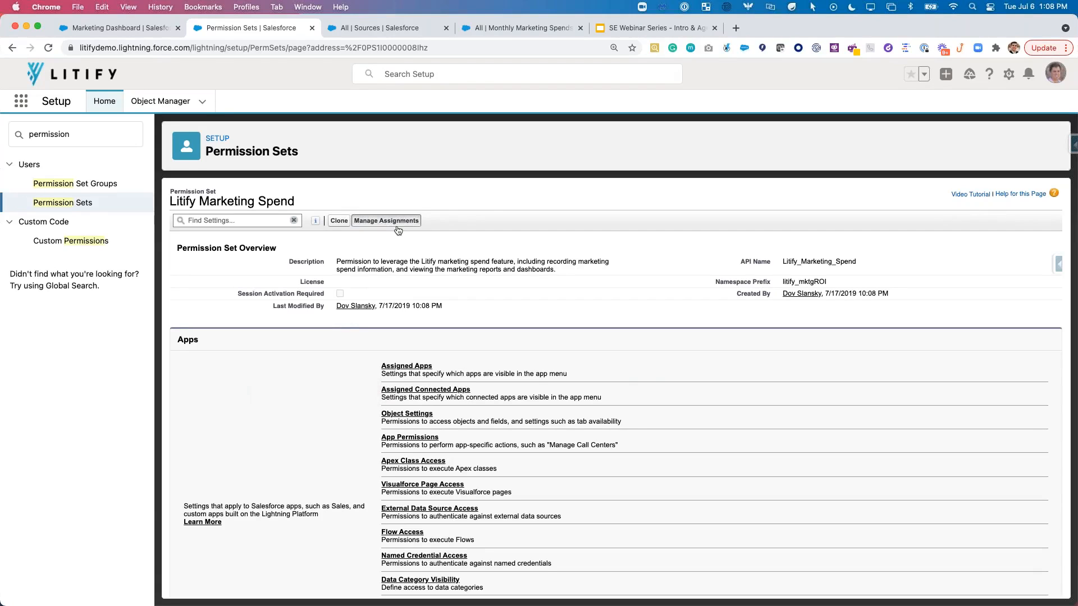
{"action": "left_click", "coordinate": [632, 376]}
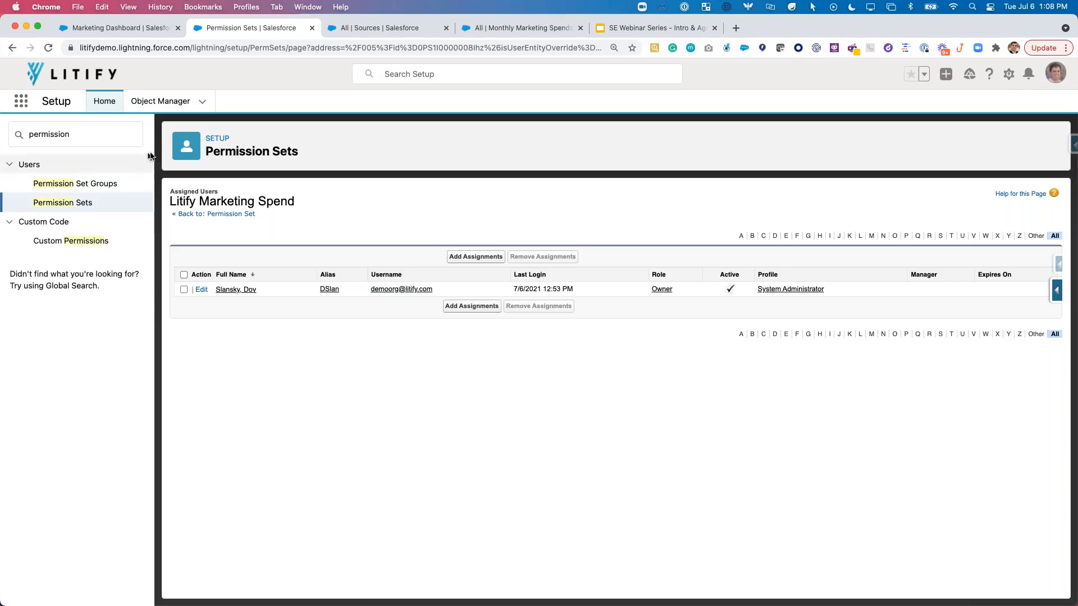
Step: Search the Object Manager for "source" and open the Source object with API name litify_pm__Source__c
{"action": "left_click", "coordinate": [172, 105]}
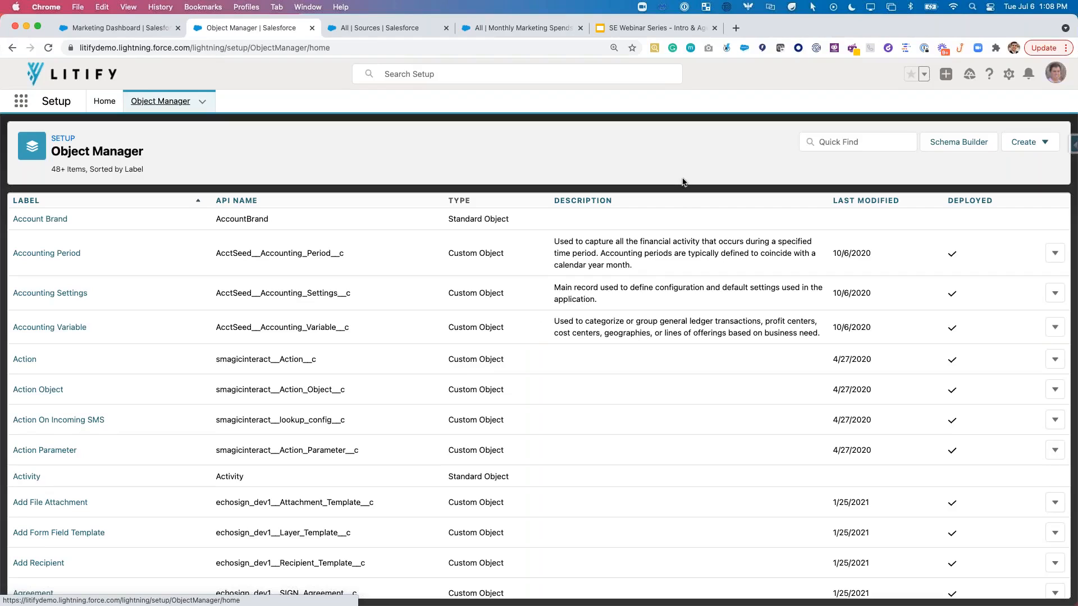
{"action": "left_click", "coordinate": [853, 147]}
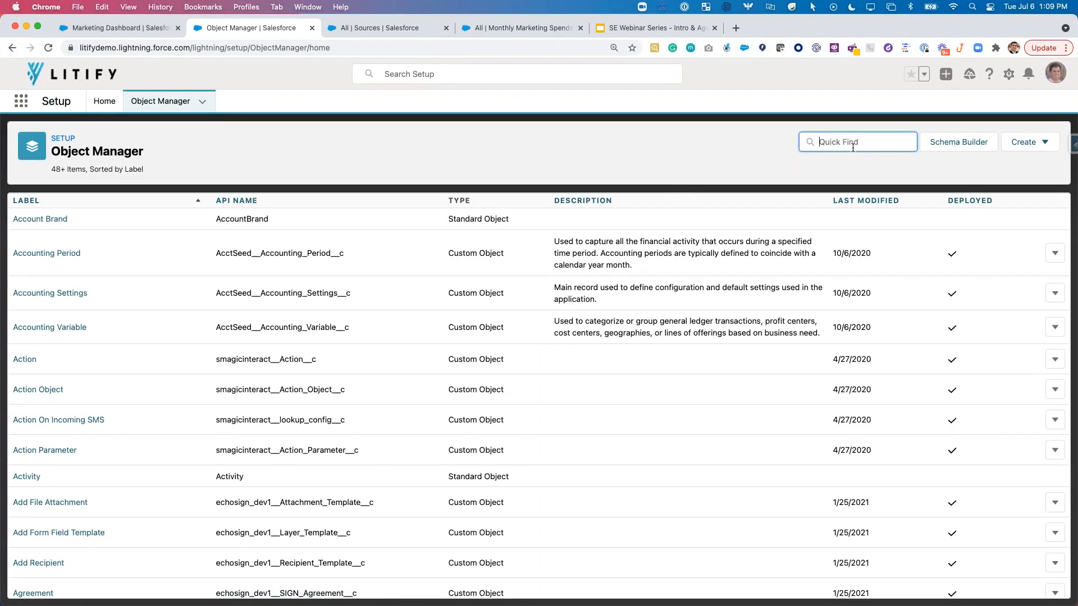
{"action": "type", "text": "source"}
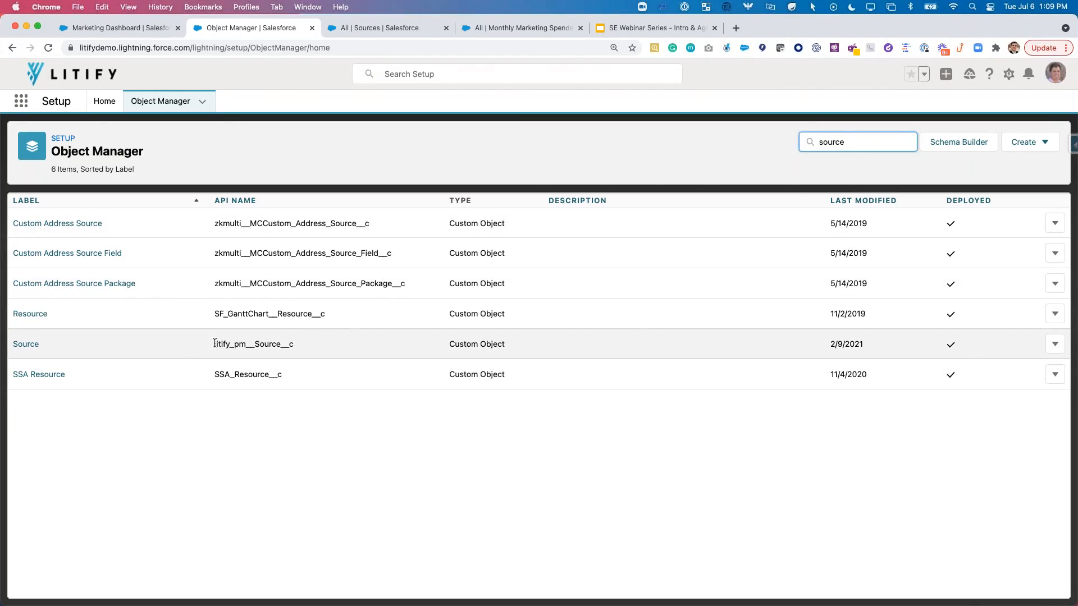
{"action": "left_click_drag", "start_coordinate": [214, 344], "coordinate": [328, 343]}
{"action": "left_click", "coordinate": [32, 344]}
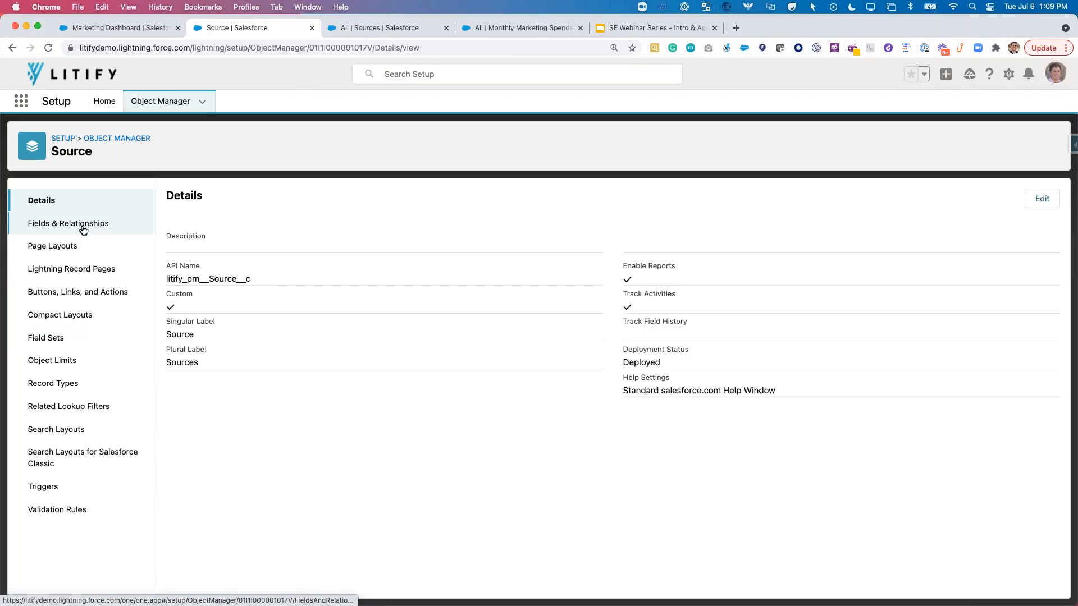
Step: Open the Source Layout page layout and override its inherited publisher actions and predefined Salesforce Mobile and Lightning Experience actions
{"action": "left_click", "coordinate": [82, 244]}
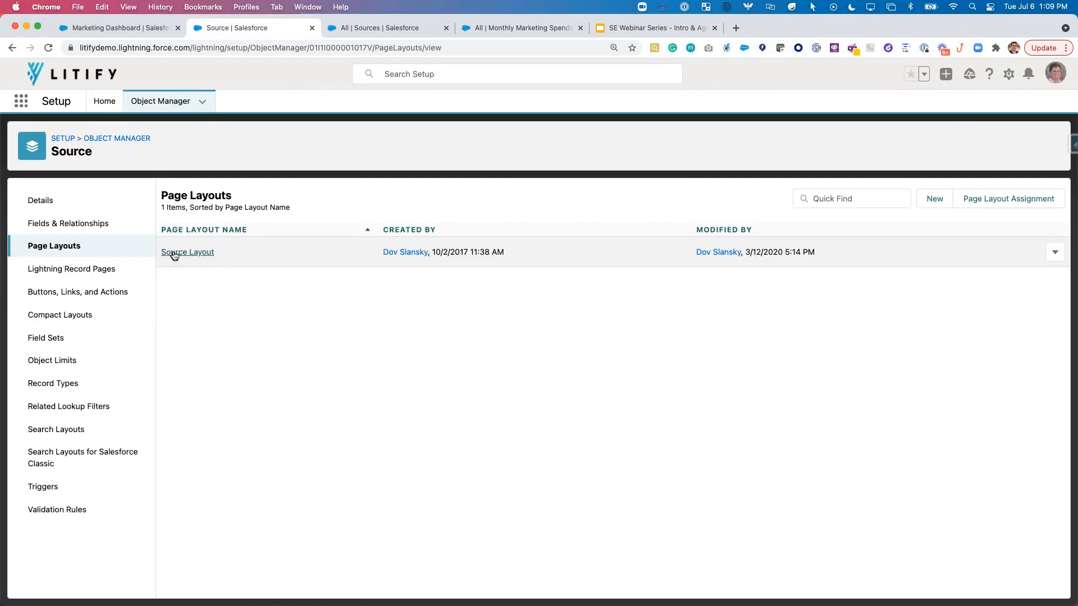
{"action": "left_click", "coordinate": [173, 251]}
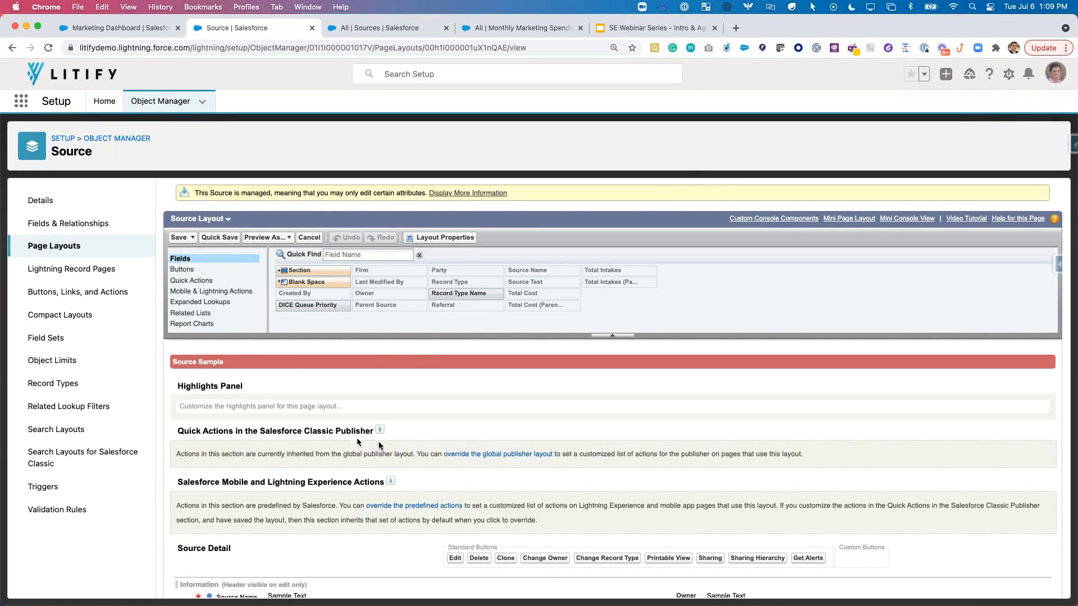
{"action": "left_click", "coordinate": [505, 456]}
{"action": "left_click", "coordinate": [414, 507]}
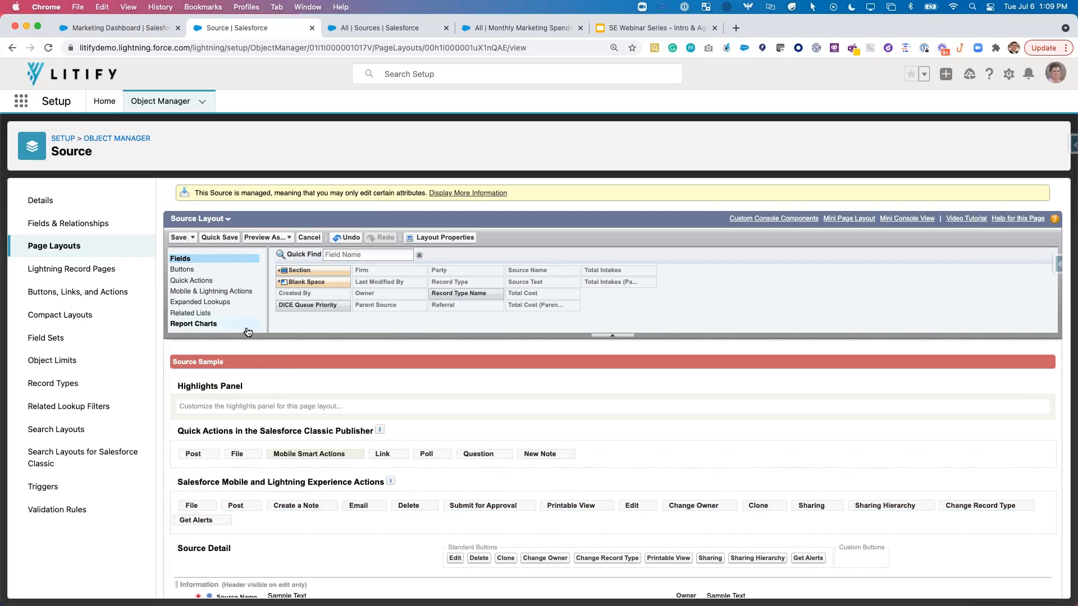
Step: Place the Add Monthly Spend action after Get Alerts in the Salesforce Mobile and Lightning Experience Actions and save the layout
{"action": "left_click", "coordinate": [191, 269]}
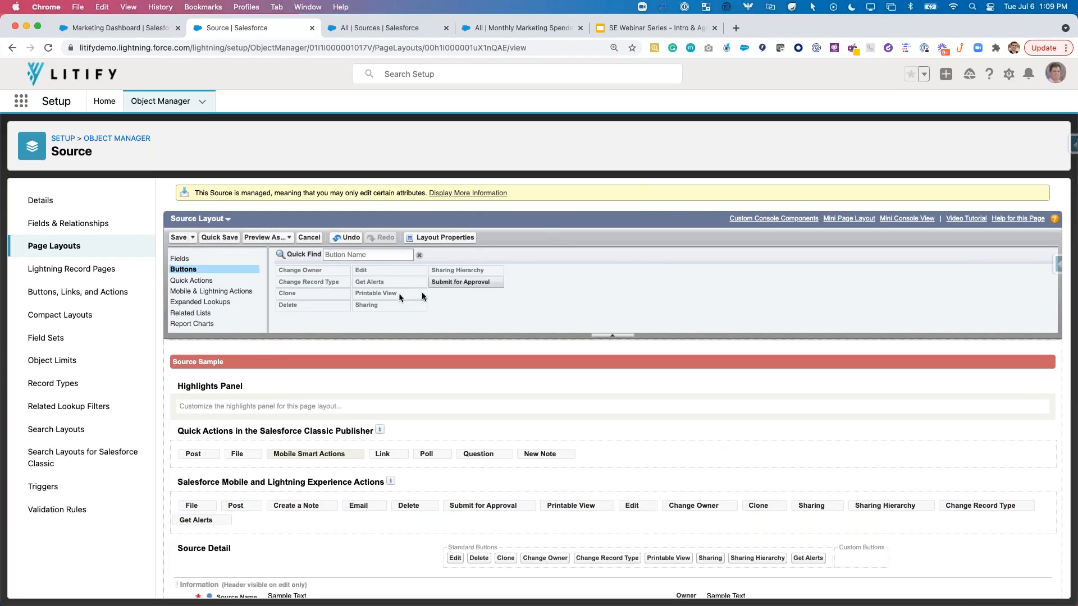
{"action": "left_click", "coordinate": [208, 292]}
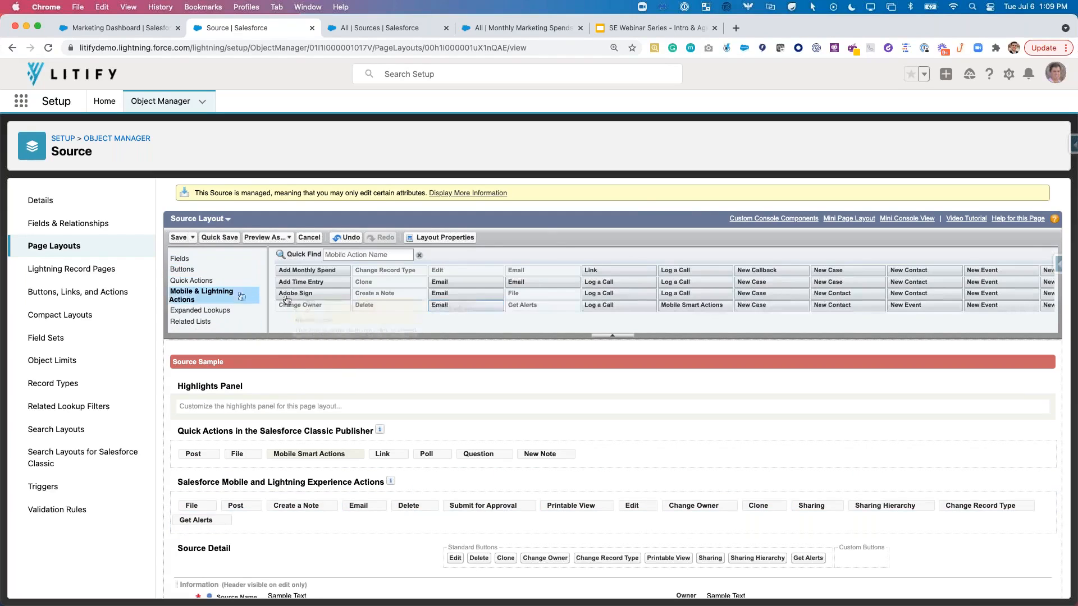
{"action": "left_click_drag", "start_coordinate": [312, 271], "coordinate": [247, 525]}
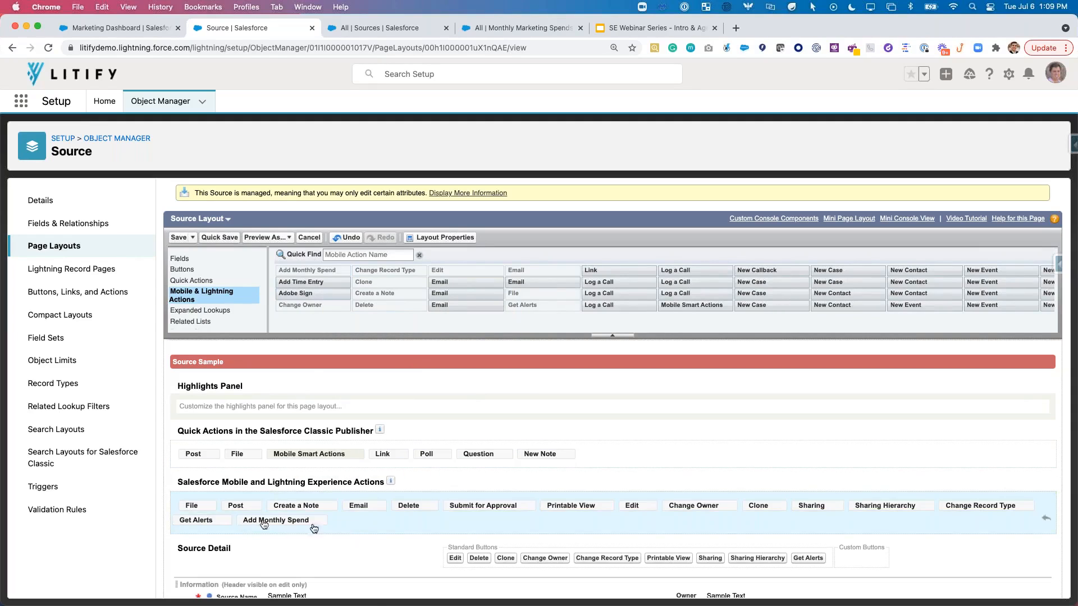
{"action": "left_click", "coordinate": [178, 237]}
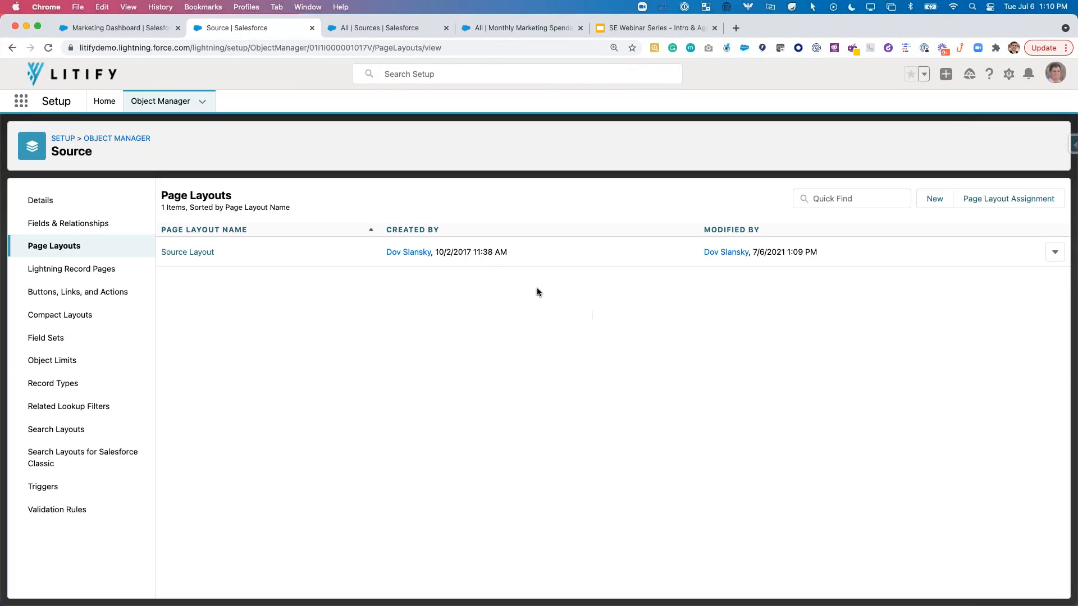
Step: Return to the Marketing Dashboard
{"action": "left_click", "coordinate": [95, 28]}
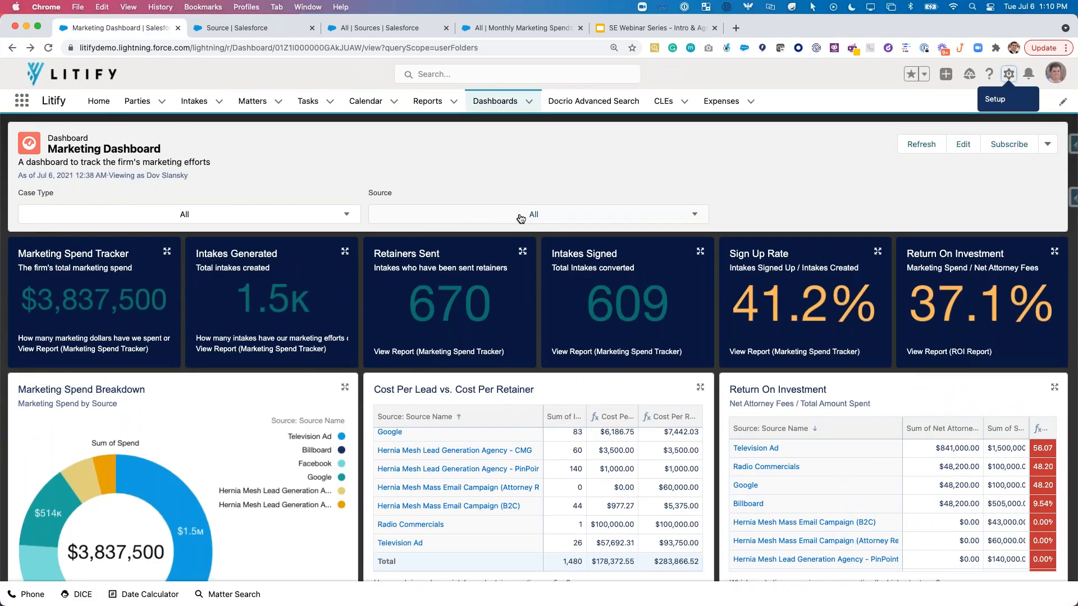
Step: Filter the dashboard by the Automobile Accident case type, then switch the case type filter to Workers Compensation
{"action": "left_click", "coordinate": [283, 217]}
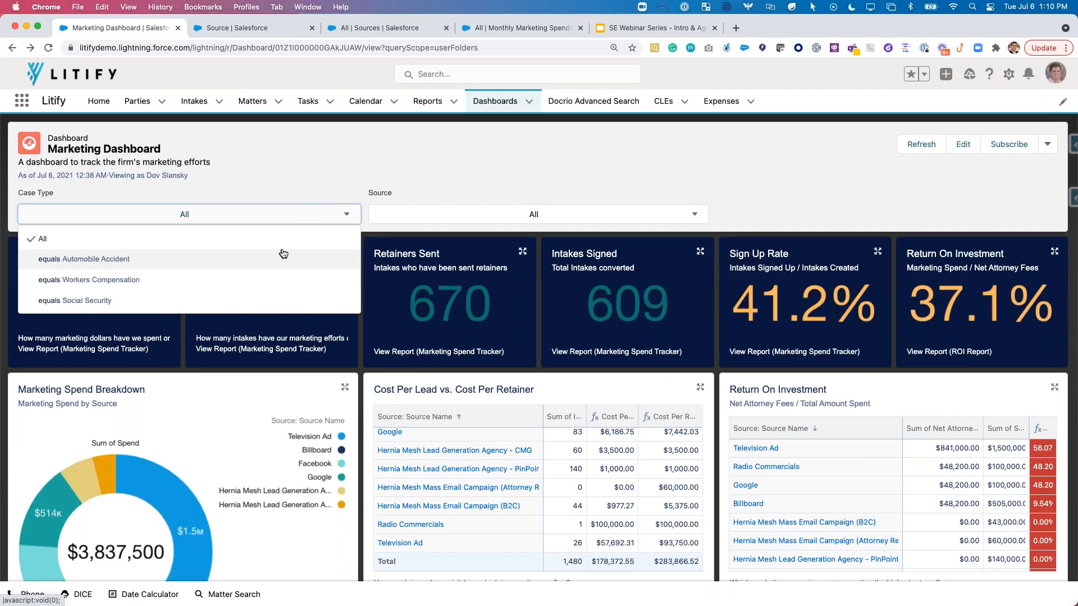
{"action": "left_click", "coordinate": [406, 148]}
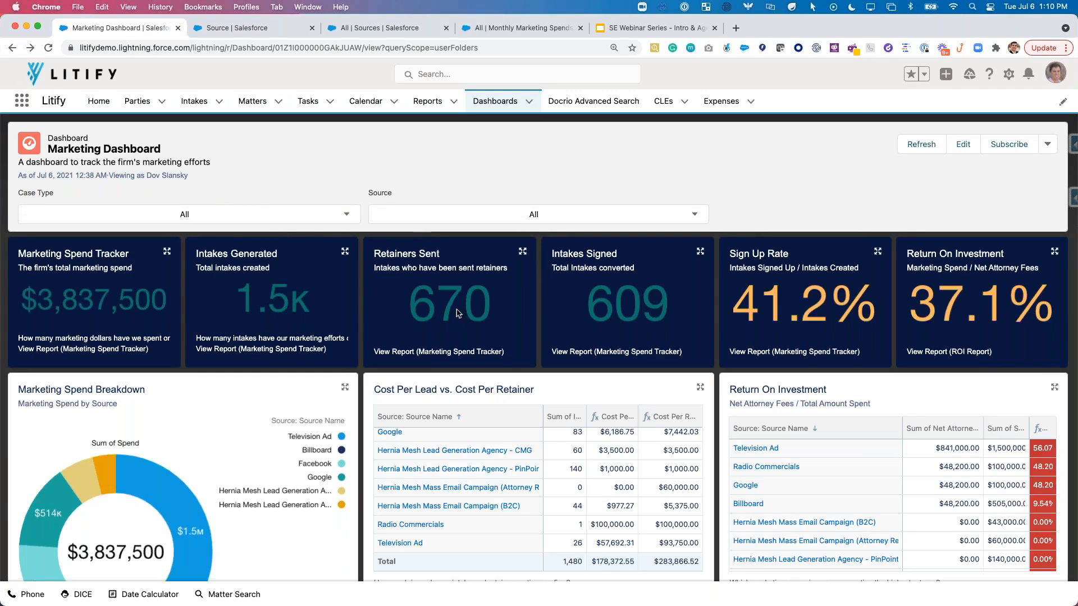
{"action": "left_click", "coordinate": [238, 220]}
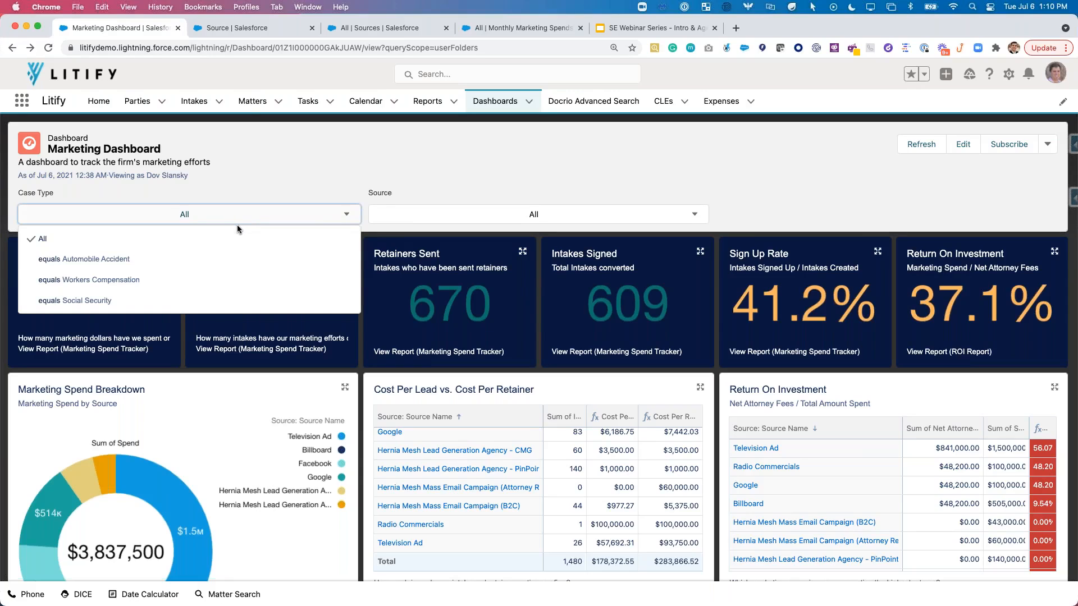
{"action": "left_click", "coordinate": [229, 261]}
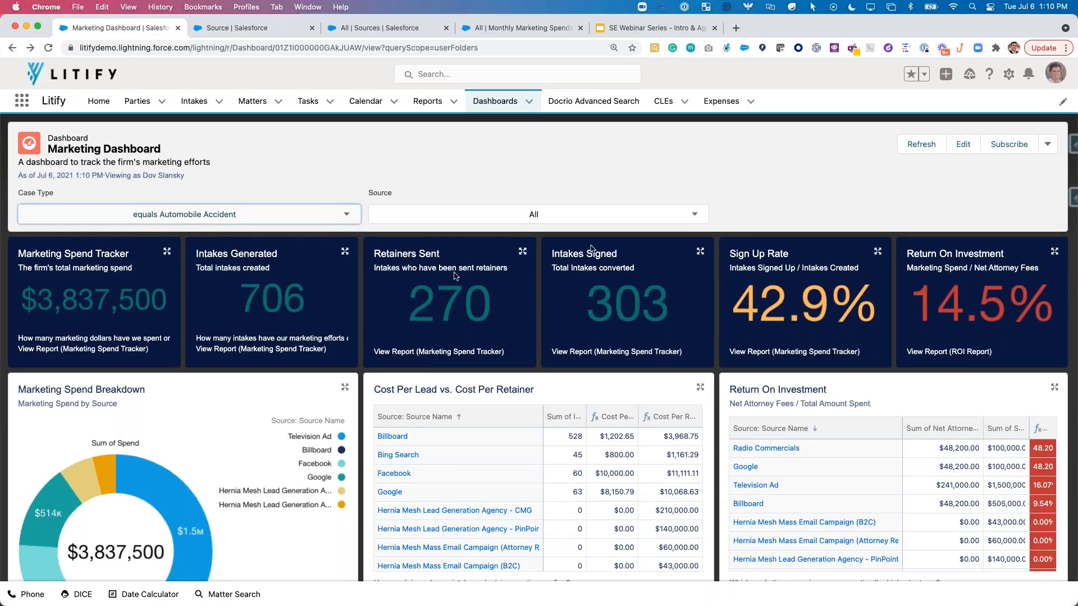
{"action": "left_click", "coordinate": [289, 220]}
{"action": "left_click", "coordinate": [260, 279]}
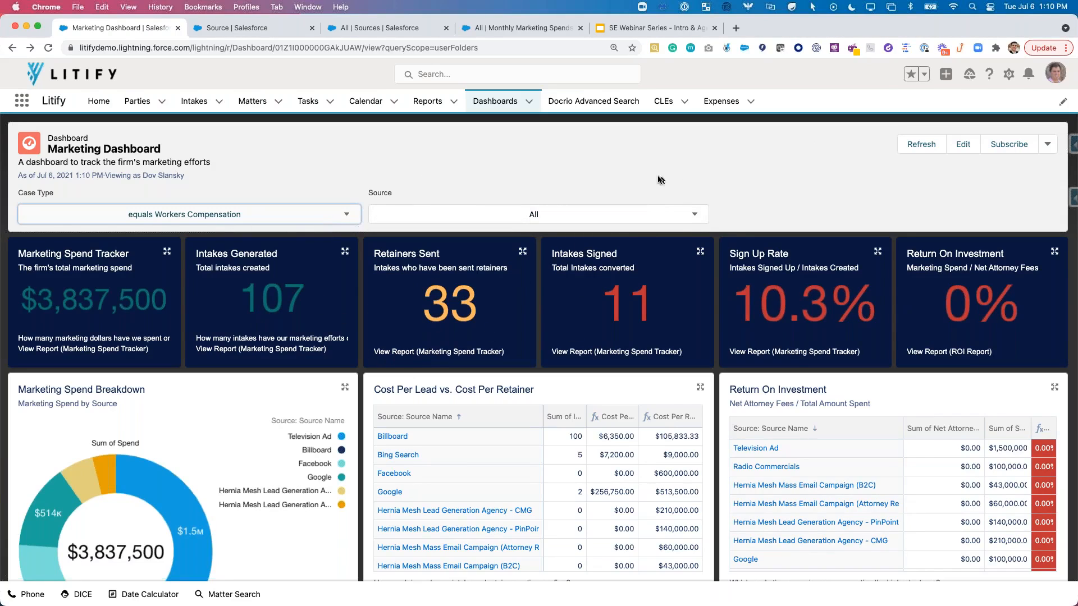
Step: Check the available Source filter options and reset the Case Type filter to All
{"action": "left_click", "coordinate": [468, 218]}
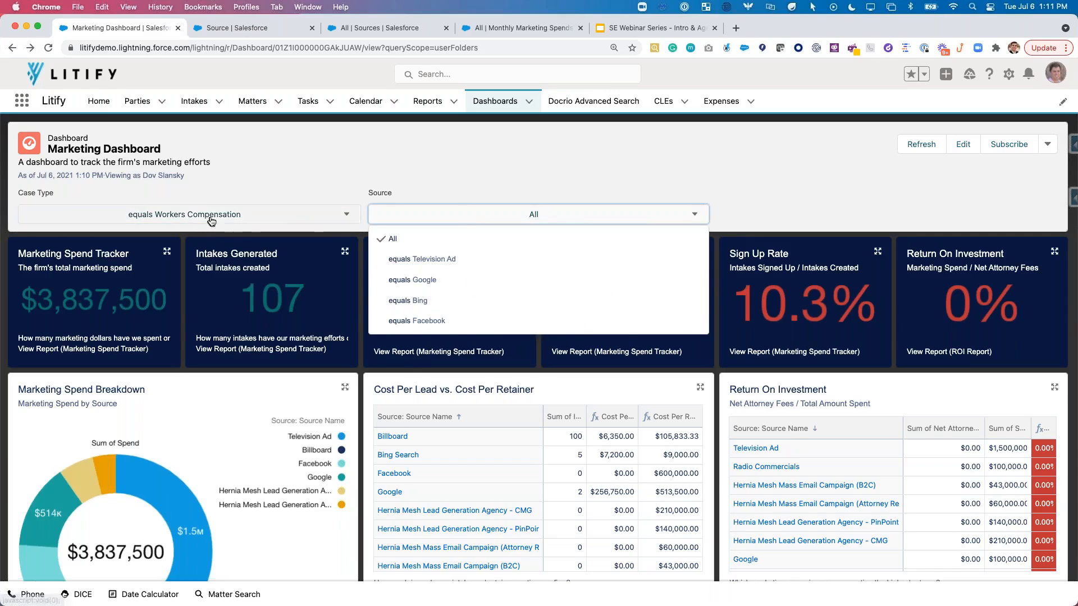
{"action": "left_click", "coordinate": [281, 214]}
{"action": "left_click", "coordinate": [39, 236]}
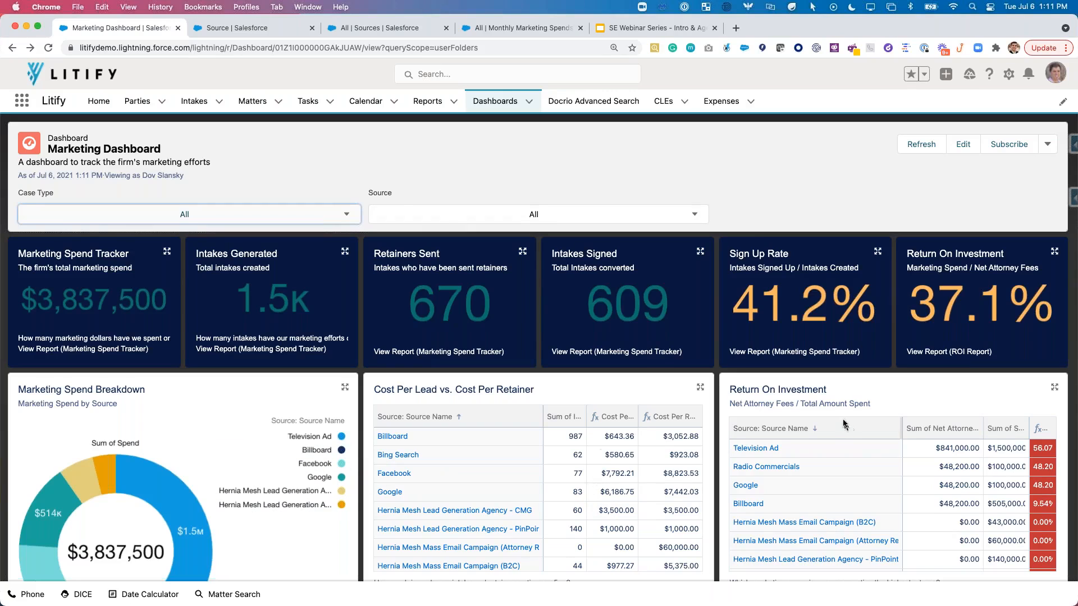
Step: Filter the dashboard by the Google source to review its metrics, and reset the Source filter to All
{"action": "scroll", "coordinate": [169, 494], "scroll_direction": "down", "scroll_amount": 1}
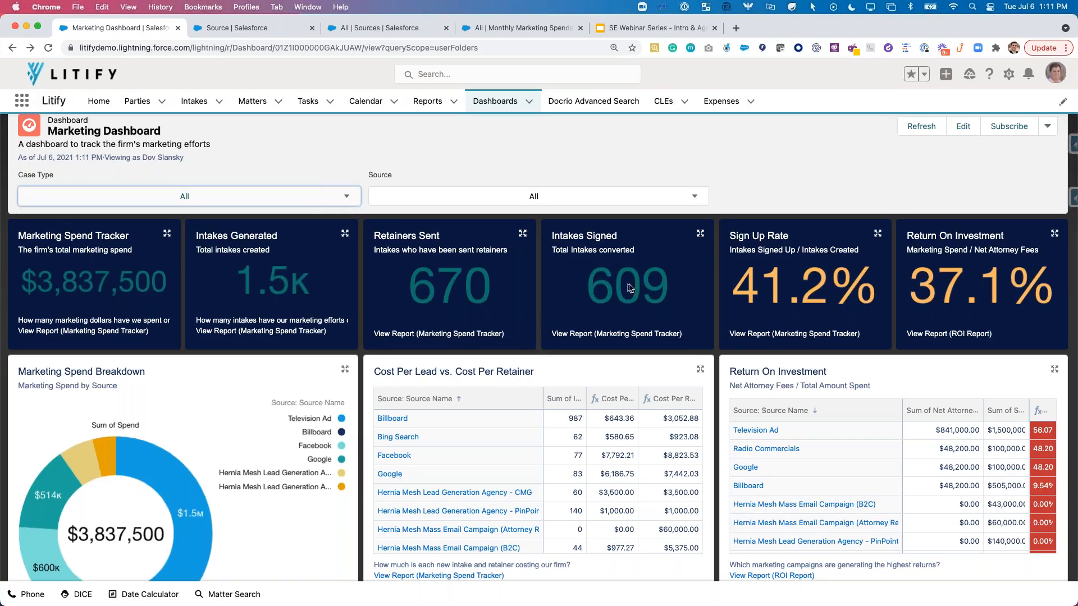
{"action": "left_click", "coordinate": [564, 204]}
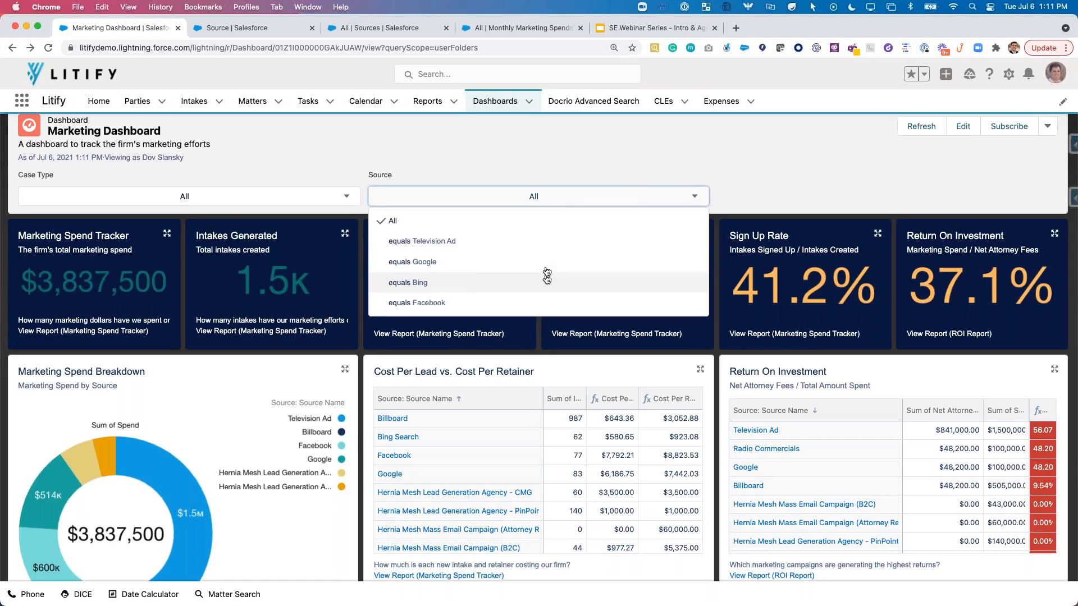
{"action": "left_click", "coordinate": [534, 261]}
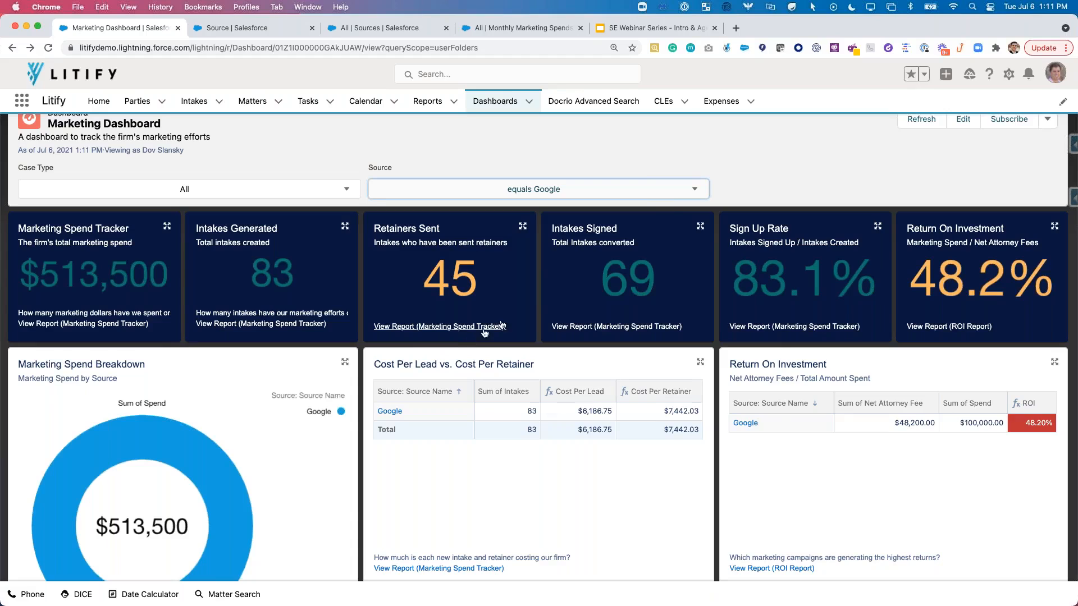
{"action": "scroll", "coordinate": [613, 211], "scroll_direction": "up", "scroll_amount": 1}
{"action": "left_click", "coordinate": [612, 212]}
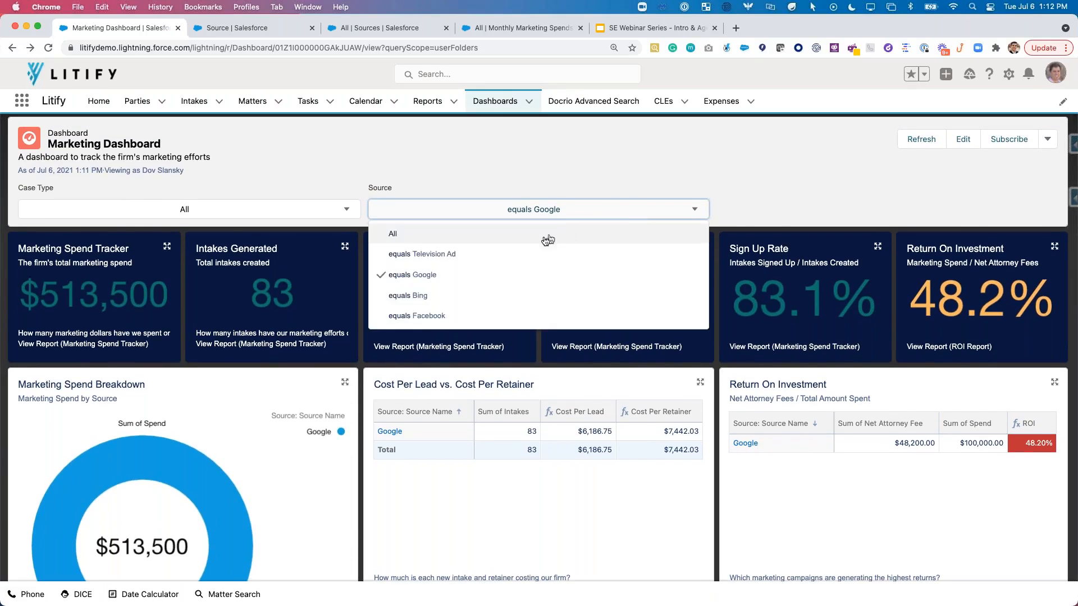
{"action": "left_click", "coordinate": [547, 233]}
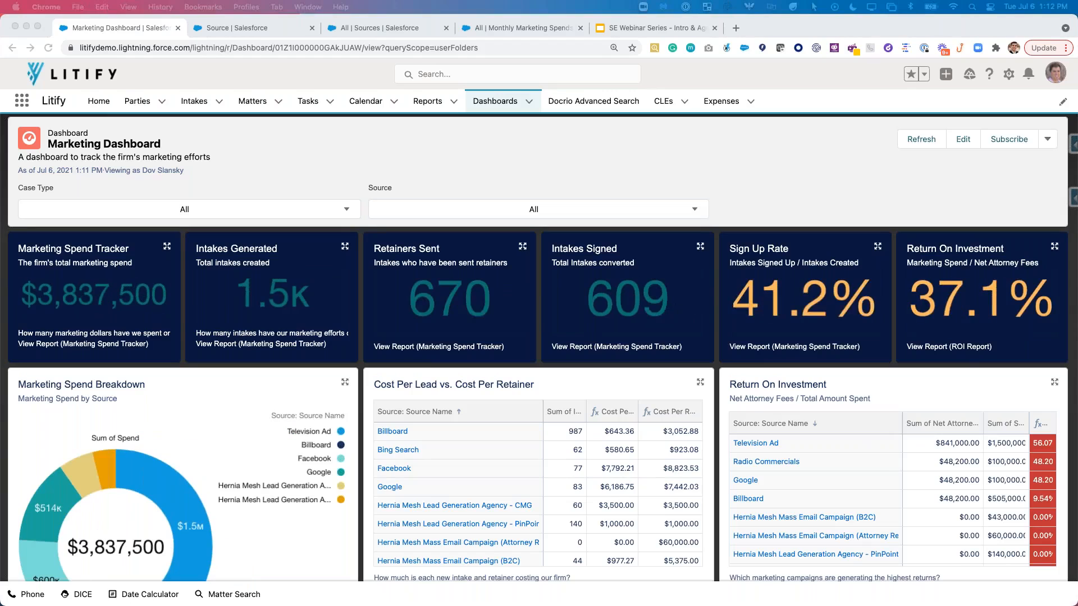
Step: Open the dashboard for editing and start a new dashboard filter on the Intake: Created Date field
{"action": "left_click", "coordinate": [958, 142]}
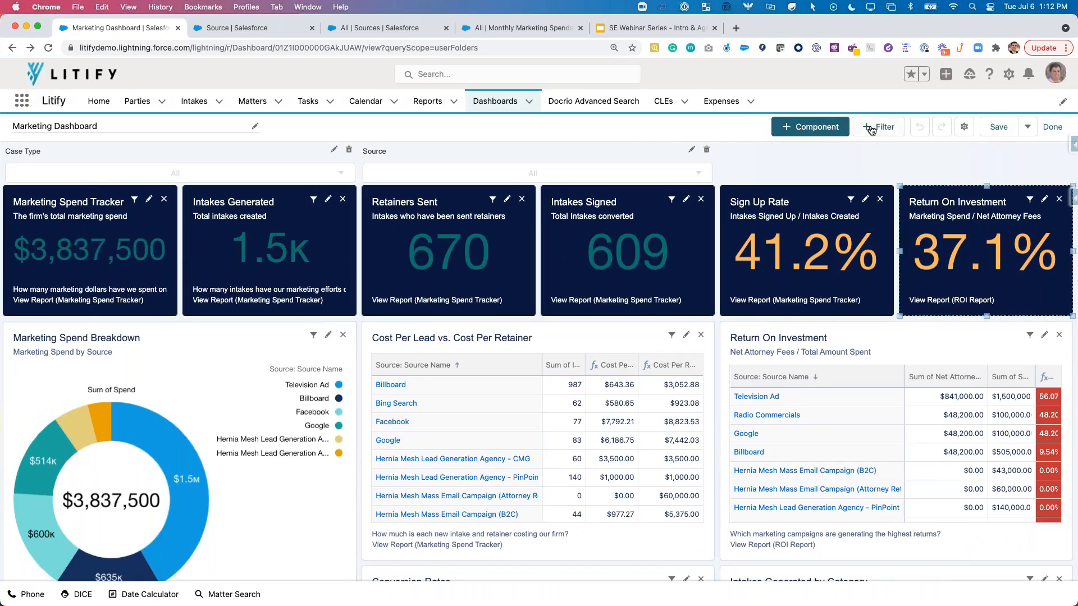
{"action": "left_click", "coordinate": [871, 128]}
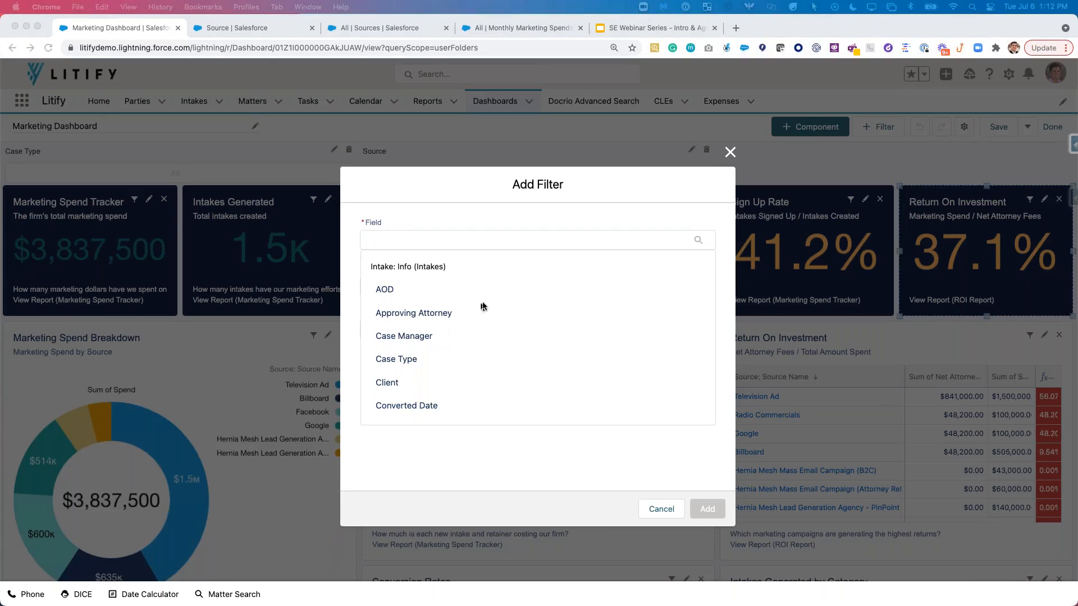
{"action": "scroll", "coordinate": [470, 337], "scroll_direction": "down", "scroll_amount": 3}
{"action": "scroll", "coordinate": [468, 358], "scroll_direction": "down", "scroll_amount": 5}
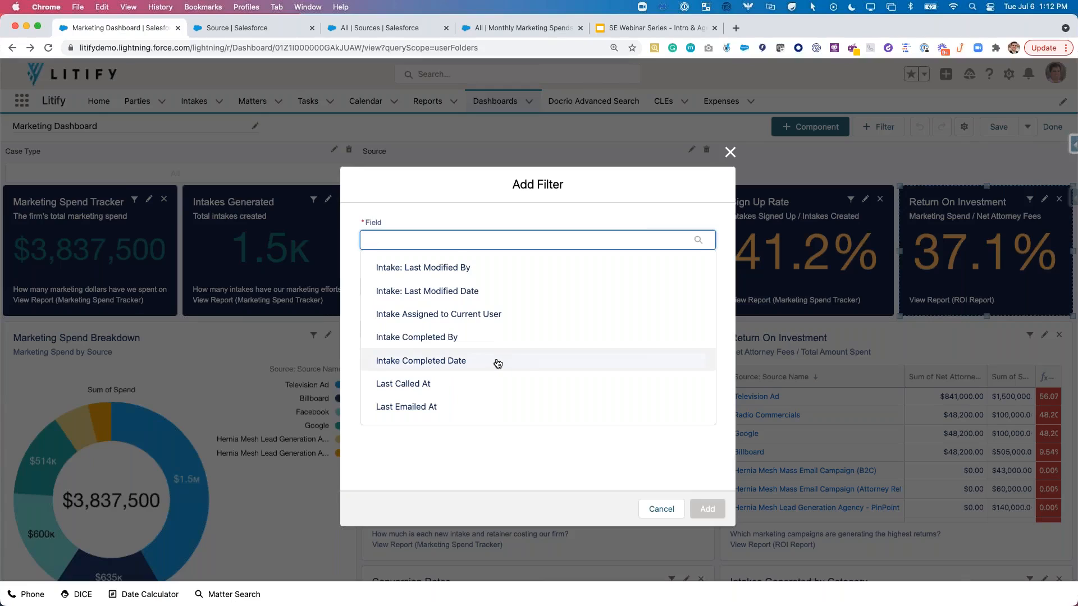
{"action": "scroll", "coordinate": [497, 362], "scroll_direction": "down", "scroll_amount": 1}
{"action": "scroll", "coordinate": [498, 363], "scroll_direction": "down", "scroll_amount": 4}
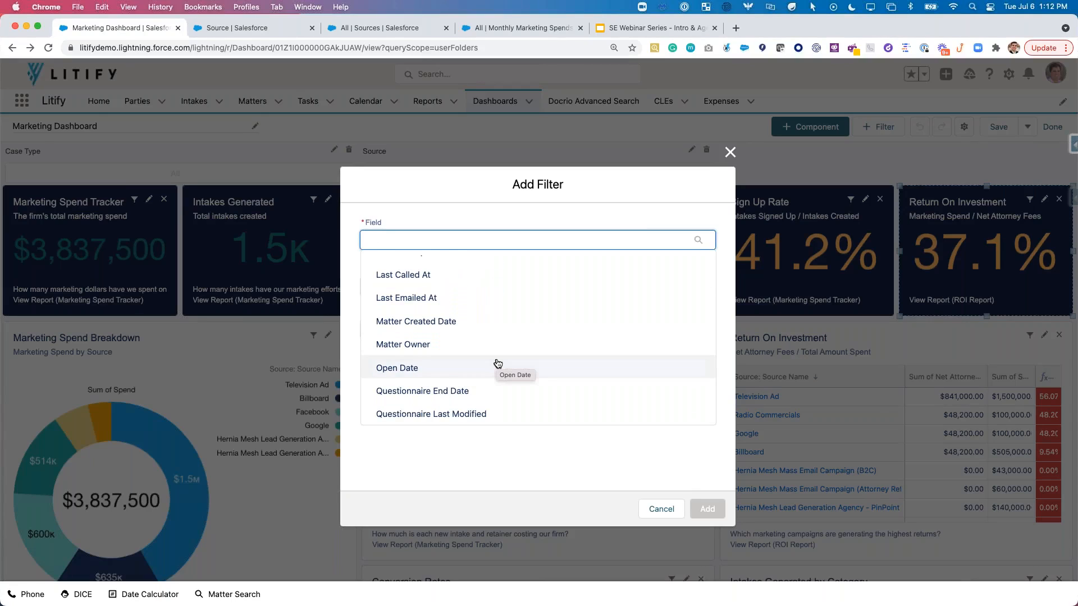
{"action": "scroll", "coordinate": [497, 364], "scroll_direction": "up", "scroll_amount": 5}
{"action": "scroll", "coordinate": [445, 308], "scroll_direction": "up", "scroll_amount": 3}
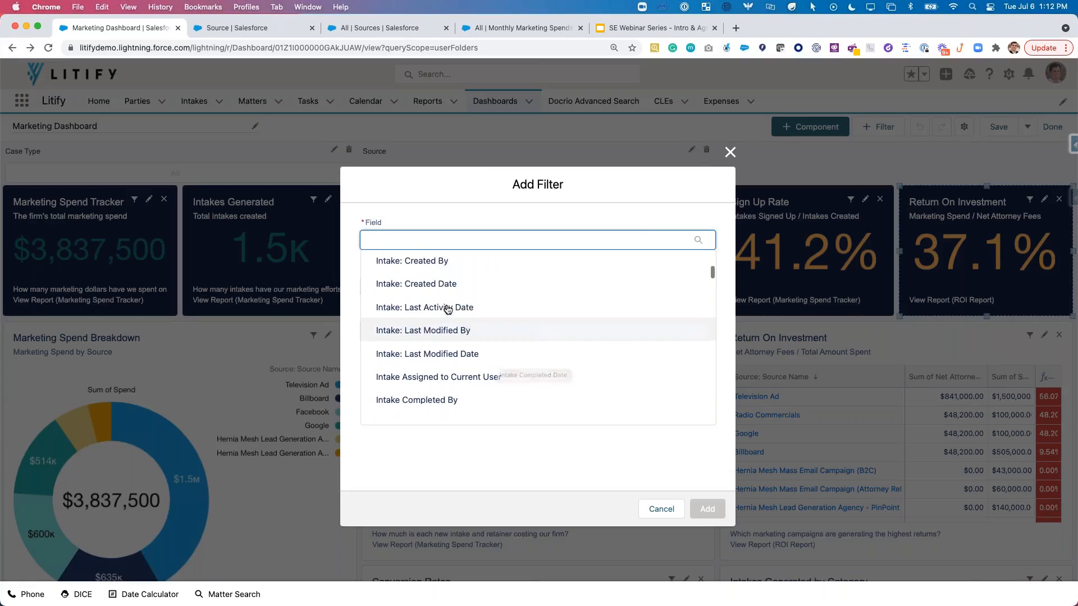
{"action": "left_click", "coordinate": [447, 284]}
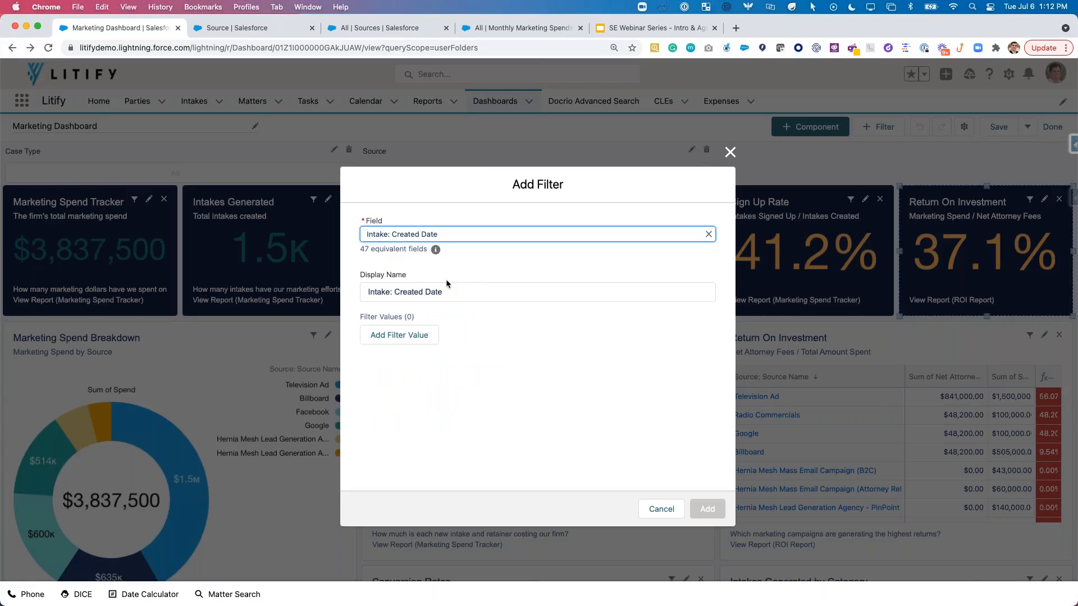
Step: Set the new filter's display name to Date Range
{"action": "triple_click", "coordinate": [404, 292]}
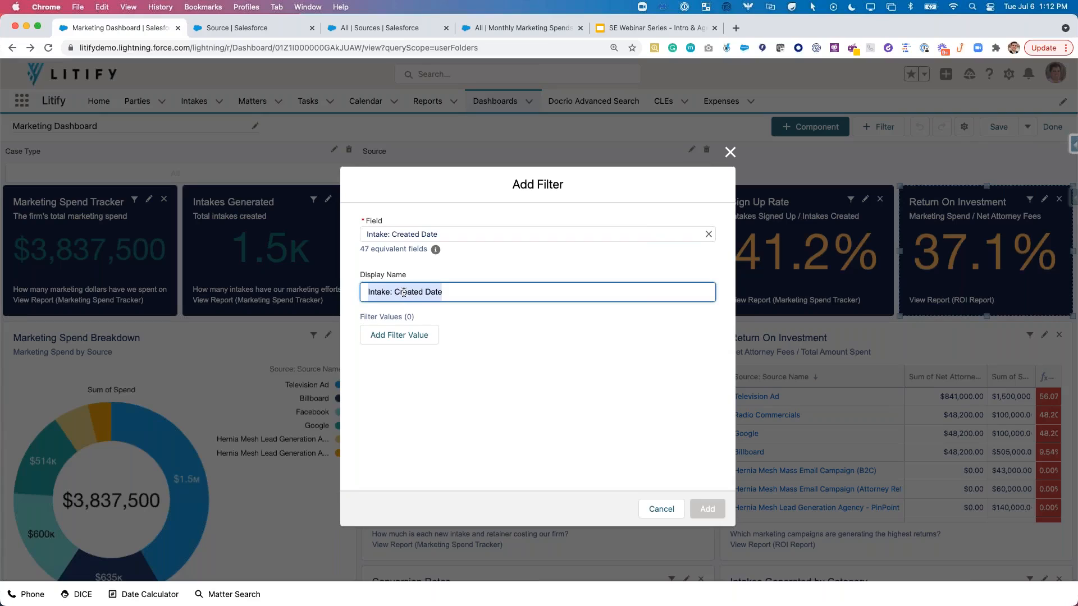
{"action": "type", "text": "Date Range"}
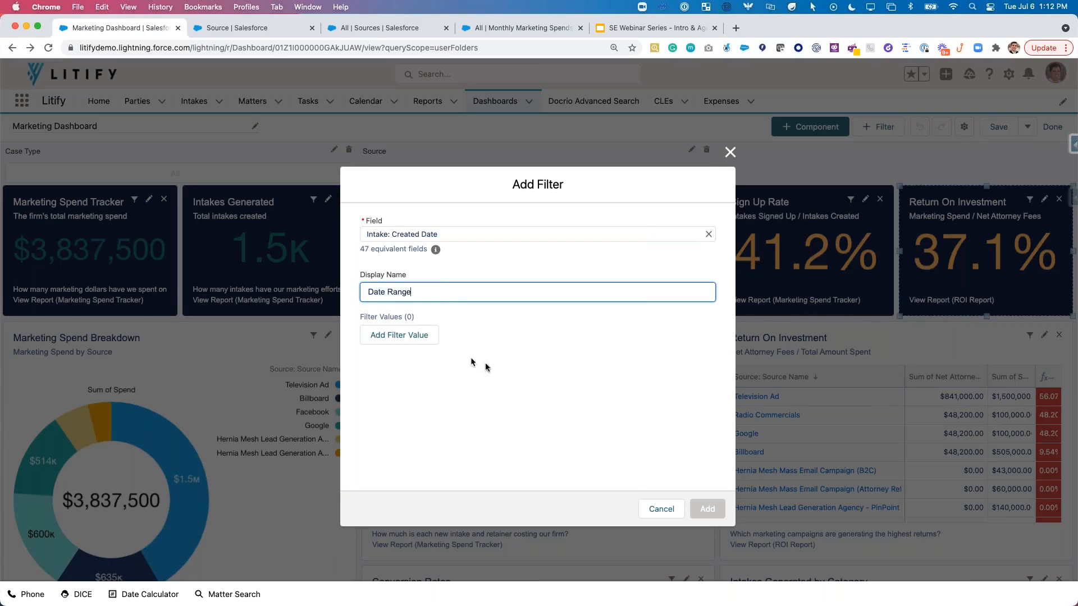
{"action": "left_click", "coordinate": [515, 375]}
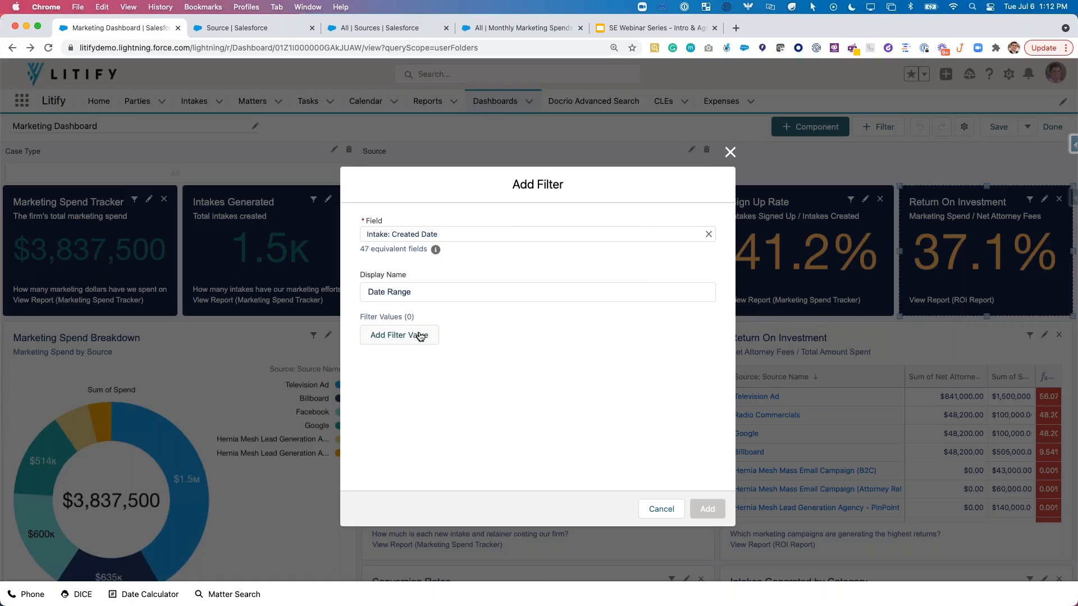
Step: Start a filter value with the equals operator and set its relative date to Last Year
{"action": "left_click", "coordinate": [420, 335]}
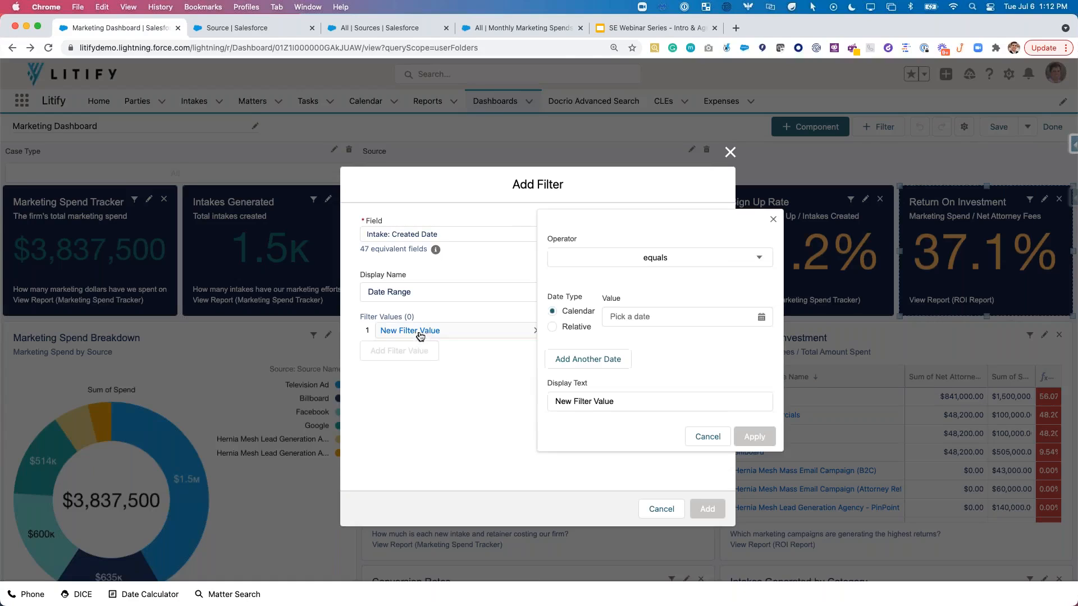
{"action": "left_click", "coordinate": [582, 328]}
{"action": "left_click", "coordinate": [708, 317]}
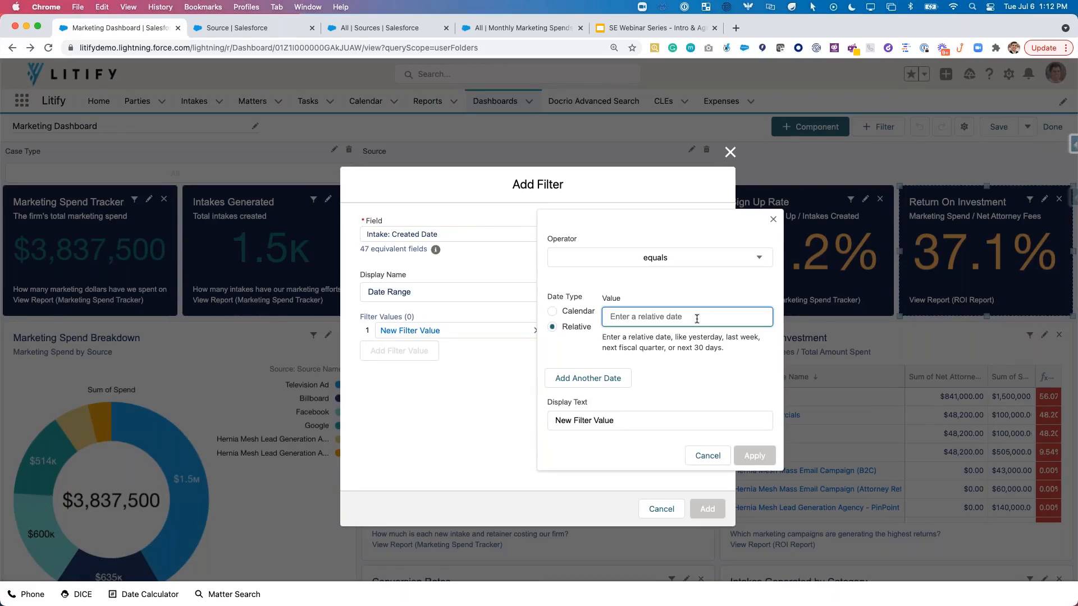
{"action": "type", "text": "Last YE"}
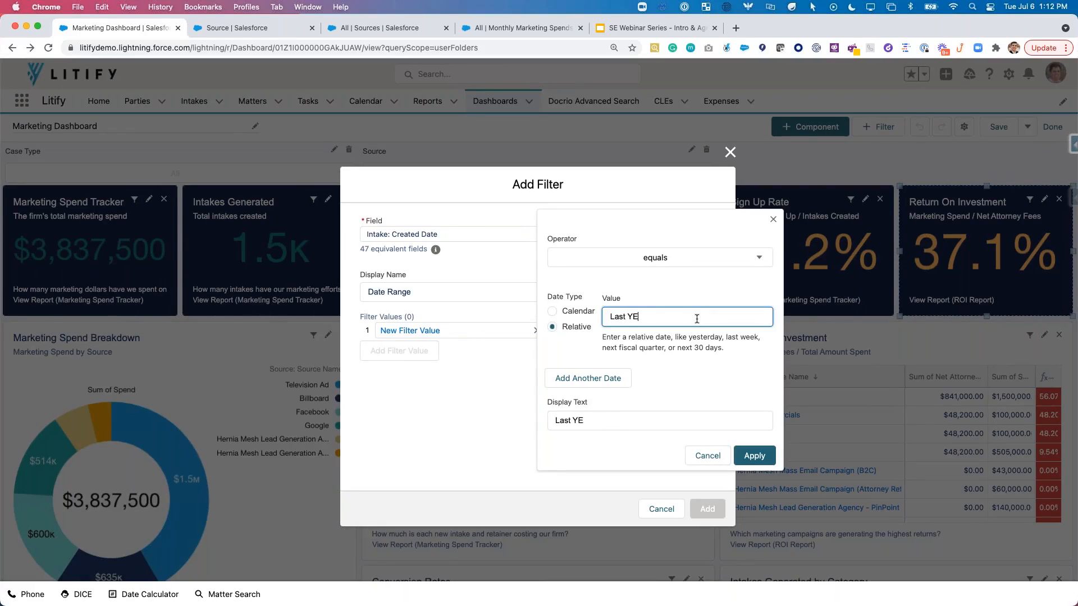
{"action": "key", "text": "BackSpace"}
{"action": "key", "text": "BackSpace"}
{"action": "key", "text": "BackSpace"}
{"action": "type", "text": "ear"}
{"action": "left_click", "coordinate": [595, 420]}
{"action": "left_click_drag", "start_coordinate": [596, 421], "coordinate": [564, 420]}
{"action": "type", "text": "sd"}
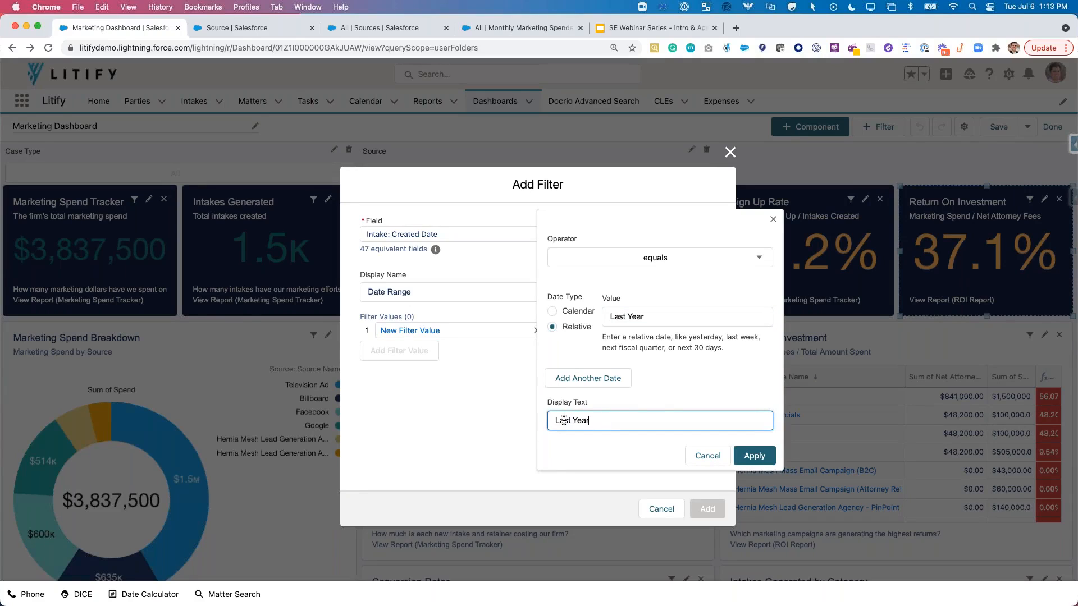
{"action": "left_click_drag", "start_coordinate": [654, 319], "coordinate": [561, 324]}
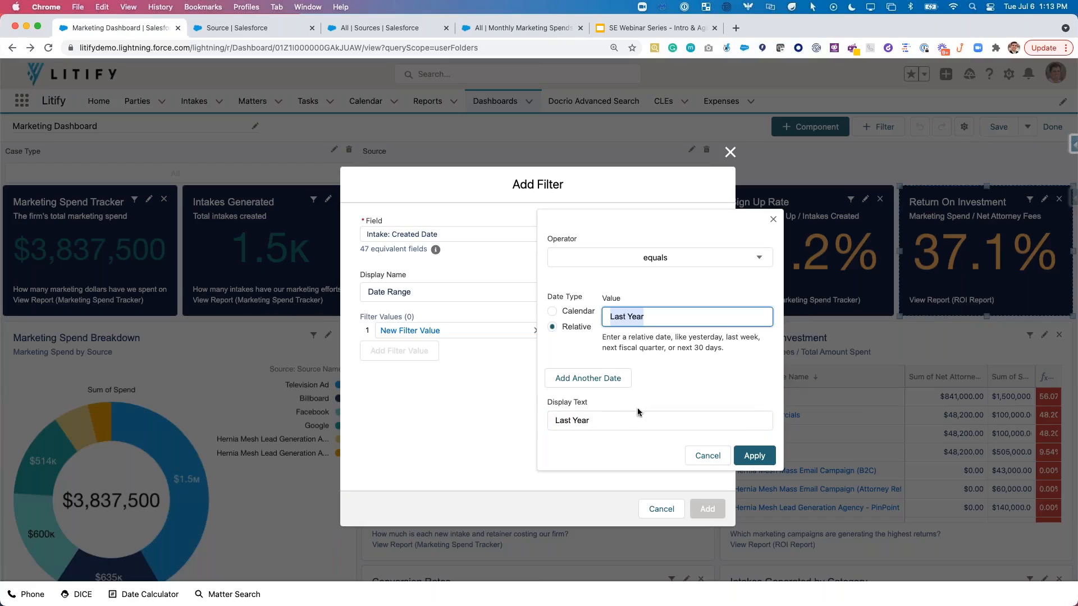
{"action": "left_click", "coordinate": [623, 417]}
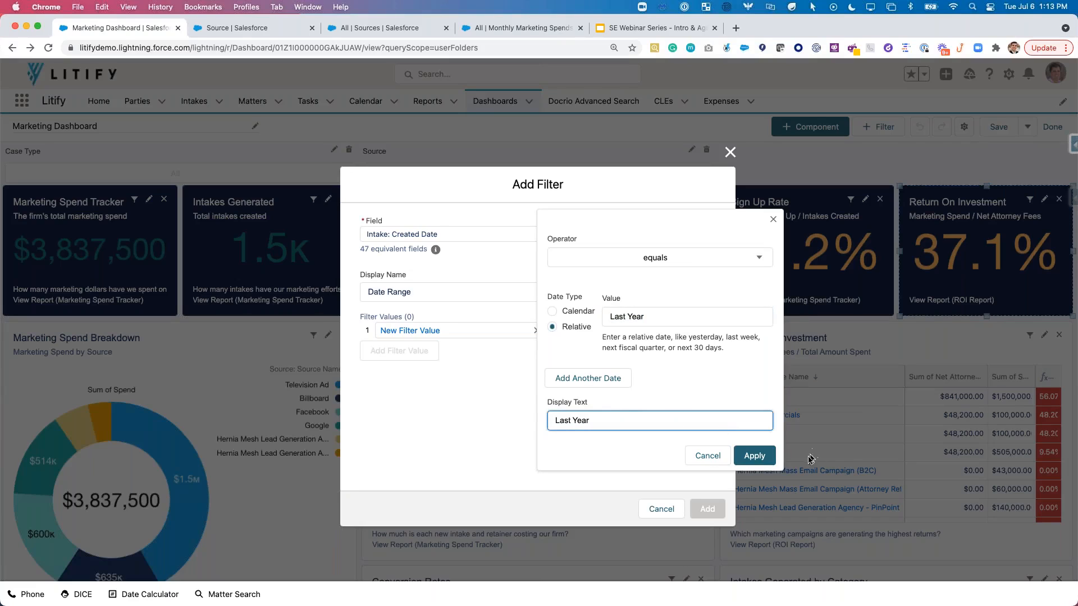
Step: Add a second date to the filter value with the relative date Last 6 Months
{"action": "left_click", "coordinate": [588, 378]}
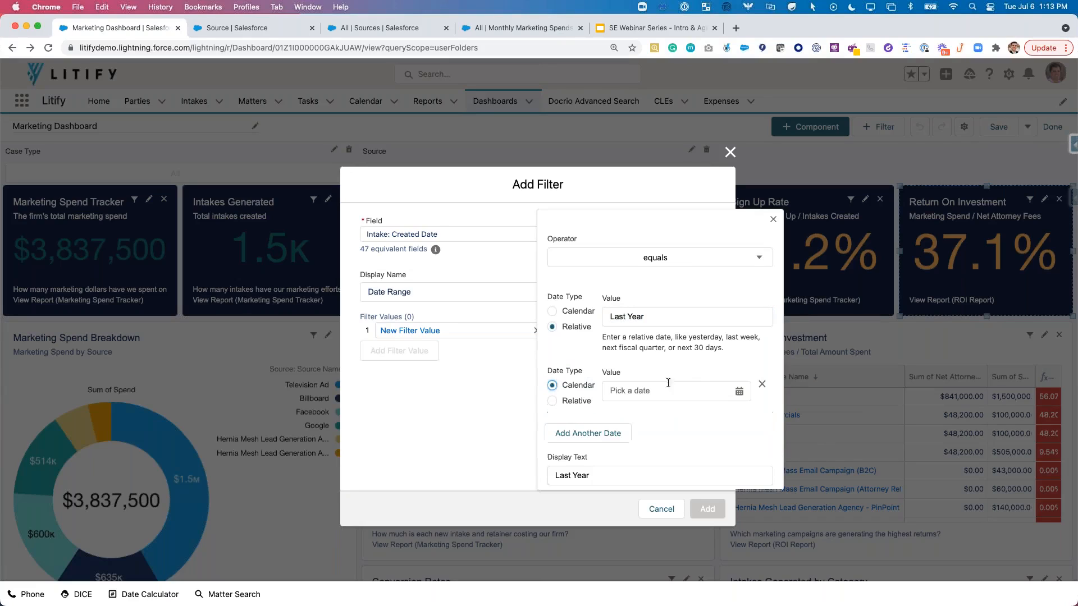
{"action": "left_click", "coordinate": [575, 401]}
{"action": "left_click", "coordinate": [660, 391]}
{"action": "type", "text": "Lasy"}
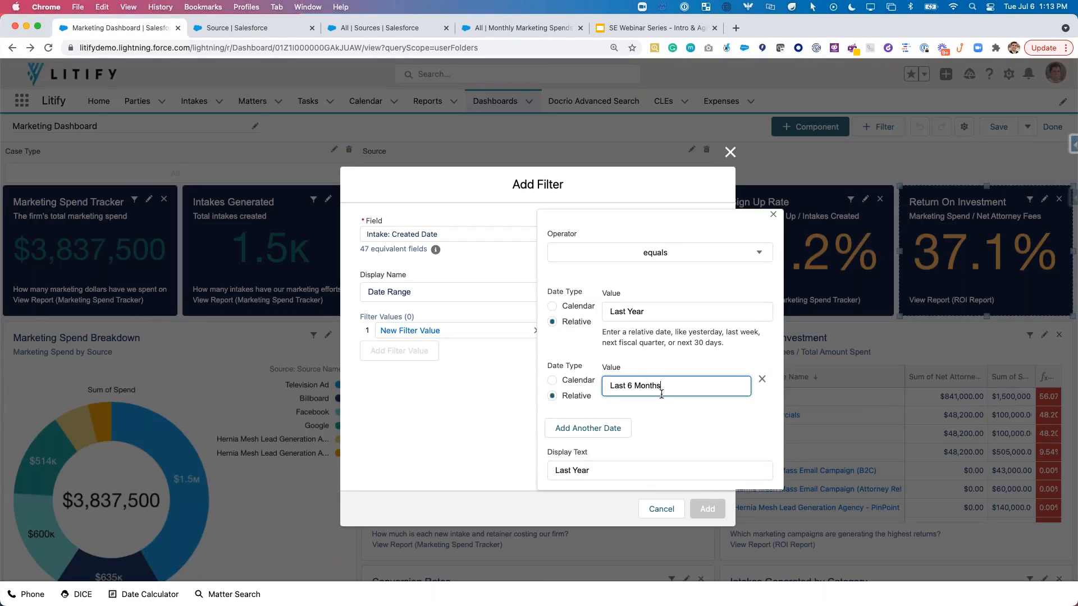
Step: Add a third date to the filter value with the relative date Last Month
{"action": "left_click", "coordinate": [583, 430]}
{"action": "left_click", "coordinate": [612, 443]}
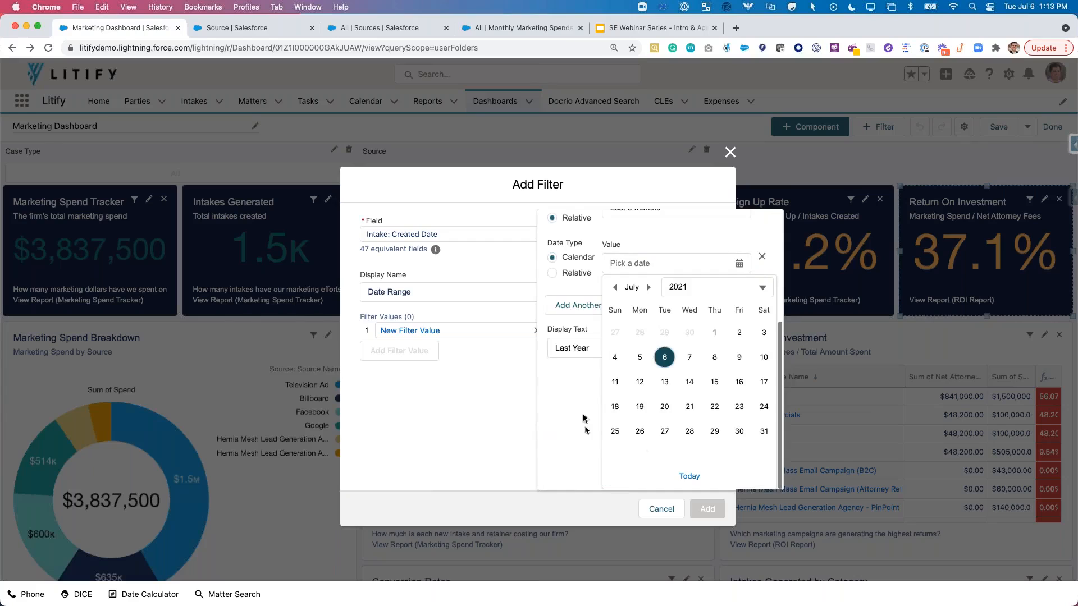
{"action": "left_click", "coordinate": [562, 273]}
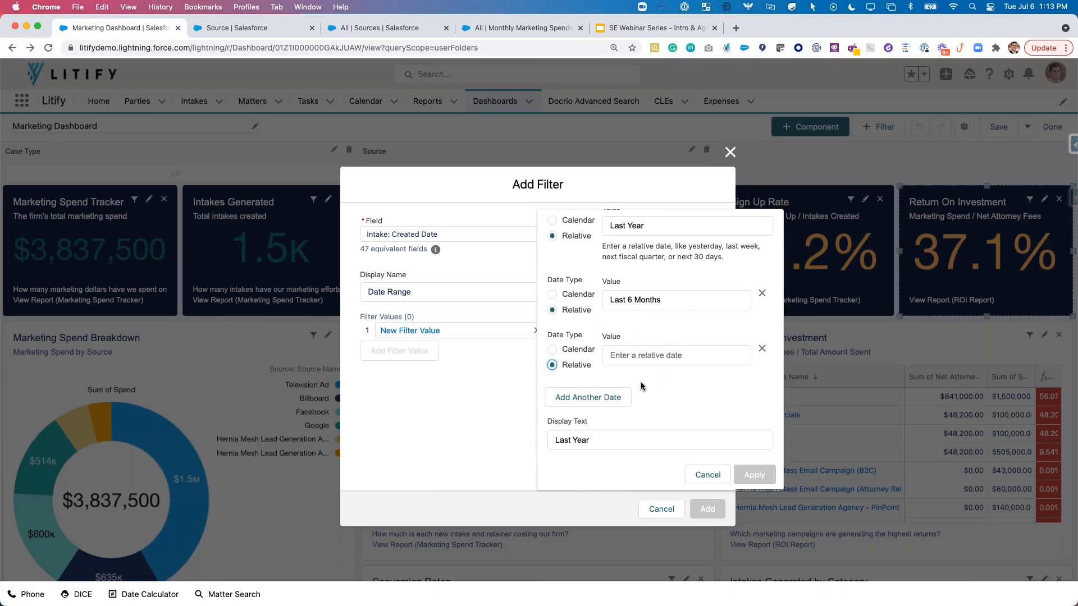
{"action": "left_click", "coordinate": [665, 354]}
{"action": "type", "text": "Last Month"}
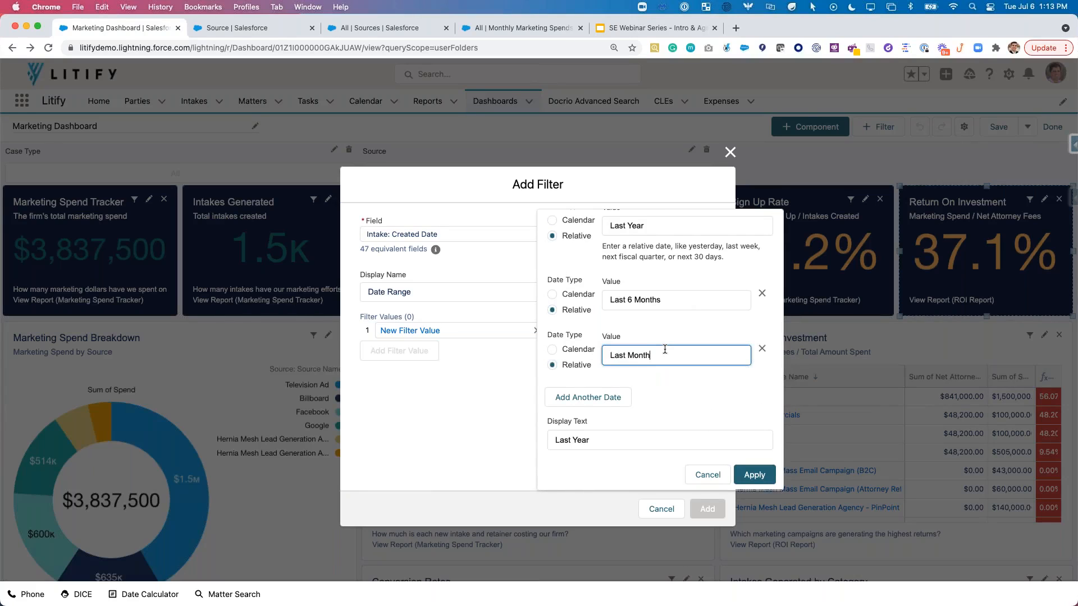
Step: Add a fourth date to the filter value with the relative date Last Week
{"action": "left_click", "coordinate": [604, 397]}
{"action": "left_click", "coordinate": [552, 420]}
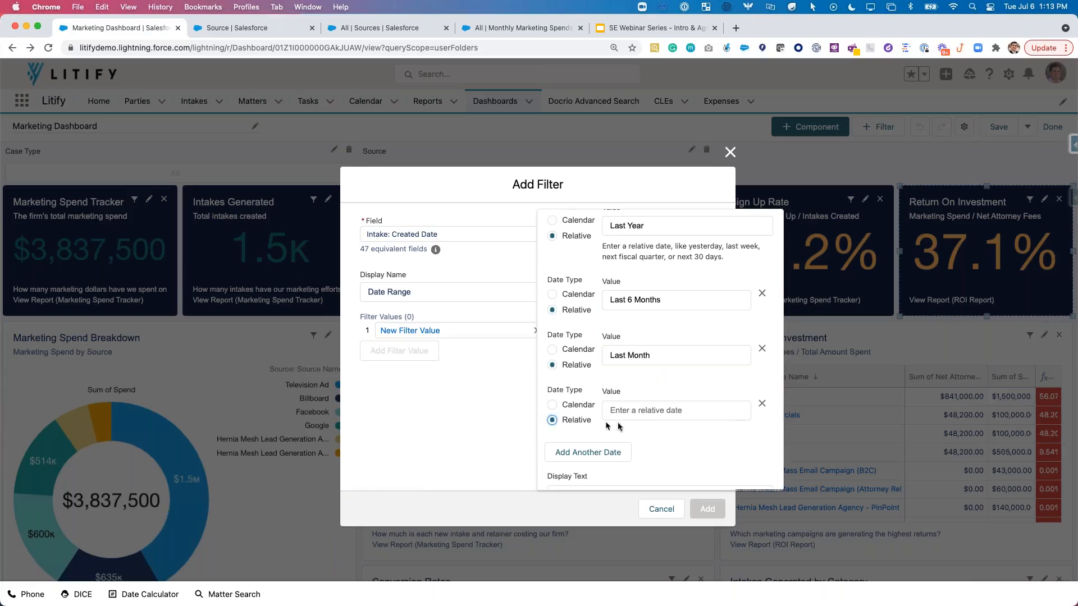
{"action": "left_click", "coordinate": [658, 414]}
{"action": "type", "text": "Last Week"}
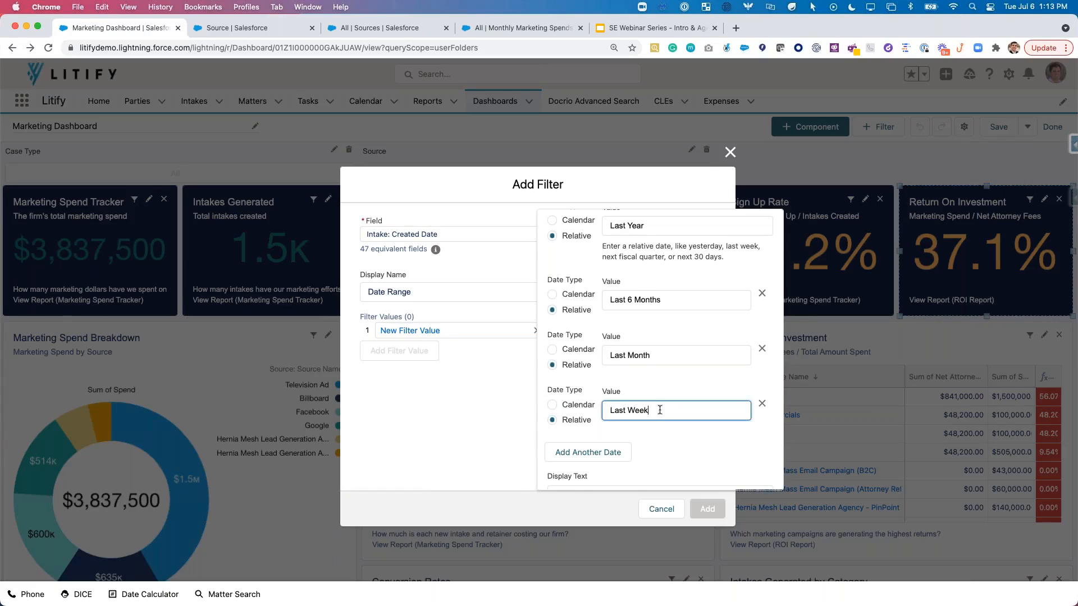
{"action": "left_click", "coordinate": [662, 380]}
{"action": "scroll", "coordinate": [599, 390], "scroll_direction": "up", "scroll_amount": 3}
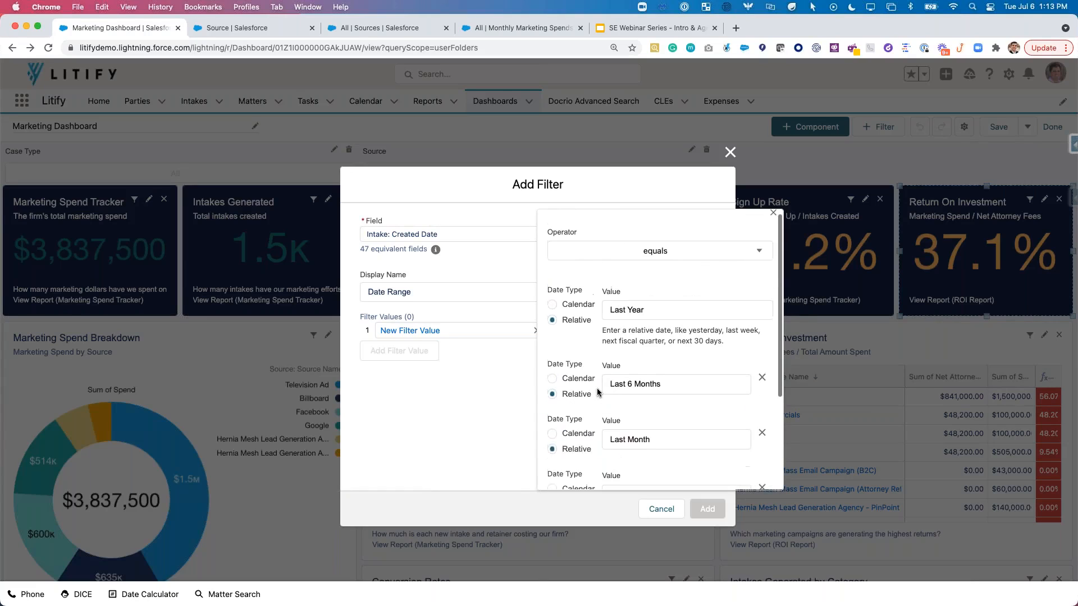
Step: Review the relative dates Last Year, Last 6 Months, Last Month and Last Week, and apply them as one filter value
{"action": "scroll", "coordinate": [599, 390], "scroll_direction": "down", "scroll_amount": 5}
{"action": "scroll", "coordinate": [598, 385], "scroll_direction": "down", "scroll_amount": 1}
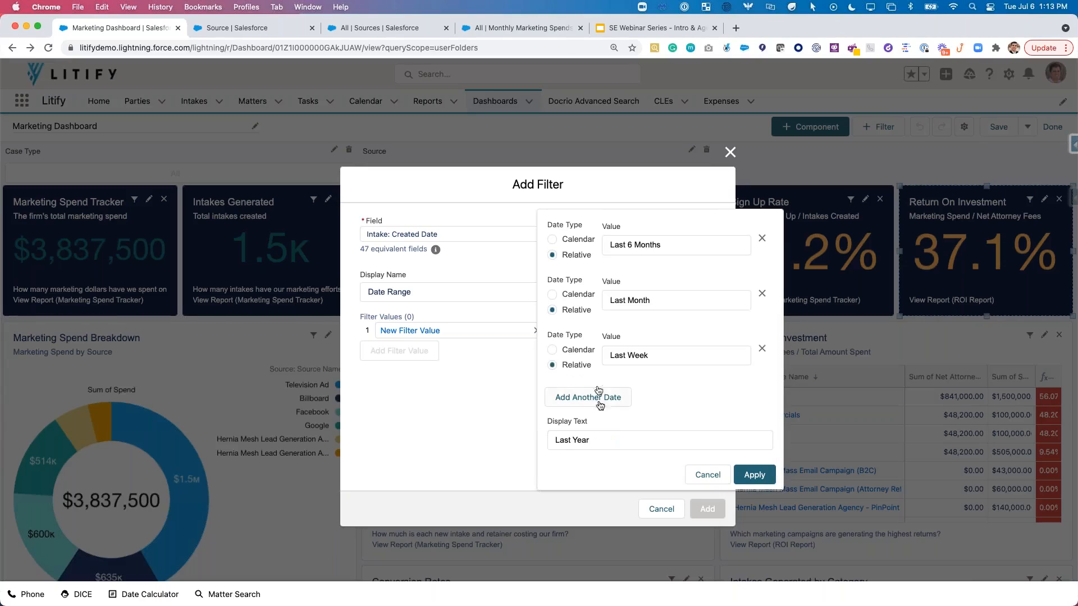
{"action": "scroll", "coordinate": [615, 412], "scroll_direction": "up", "scroll_amount": 1}
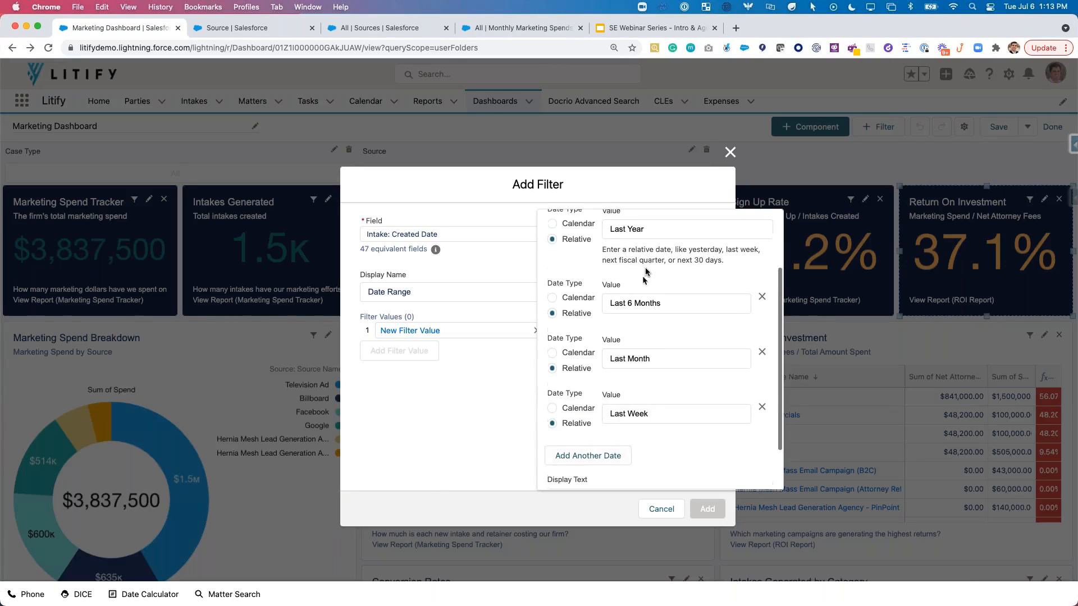
{"action": "left_click", "coordinate": [659, 229]}
{"action": "left_click", "coordinate": [645, 304]}
{"action": "scroll", "coordinate": [649, 377], "scroll_direction": "down", "scroll_amount": 3}
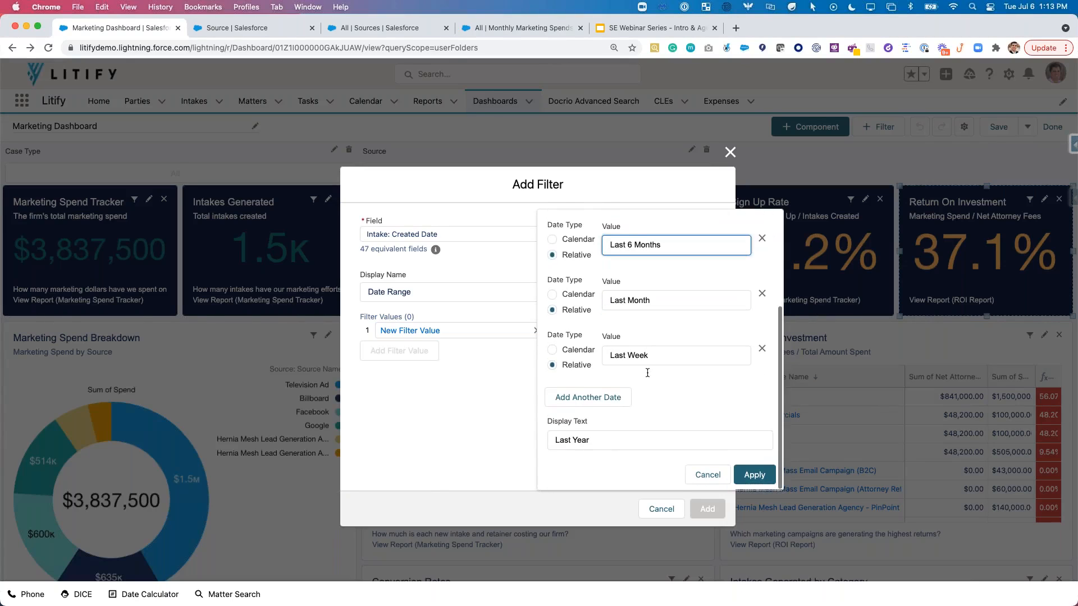
{"action": "scroll", "coordinate": [647, 376], "scroll_direction": "up", "scroll_amount": 3}
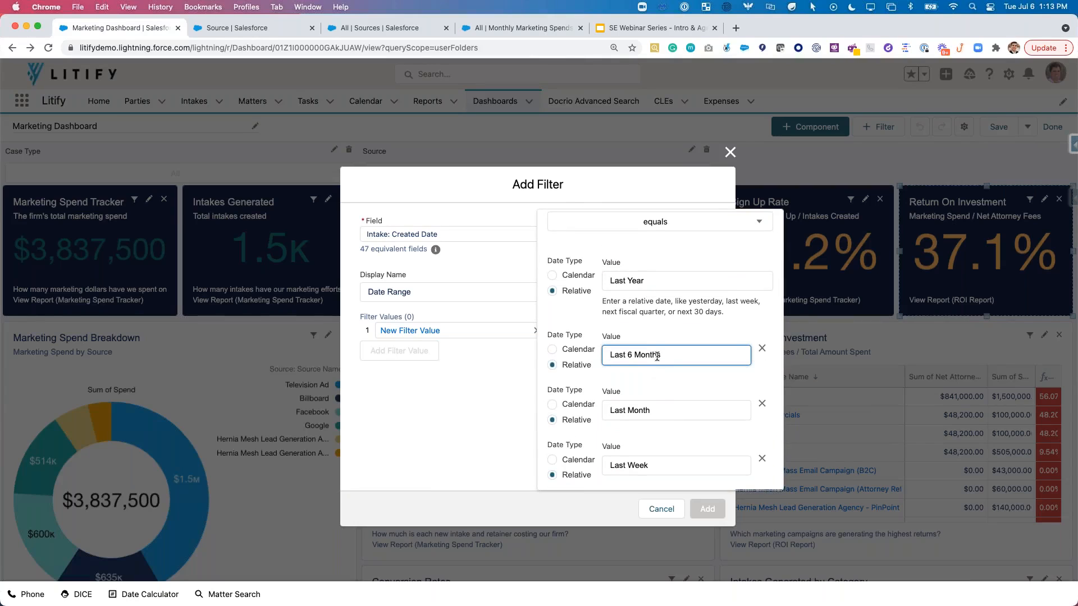
{"action": "left_click", "coordinate": [645, 280]}
{"action": "scroll", "coordinate": [646, 371], "scroll_direction": "down", "scroll_amount": 5}
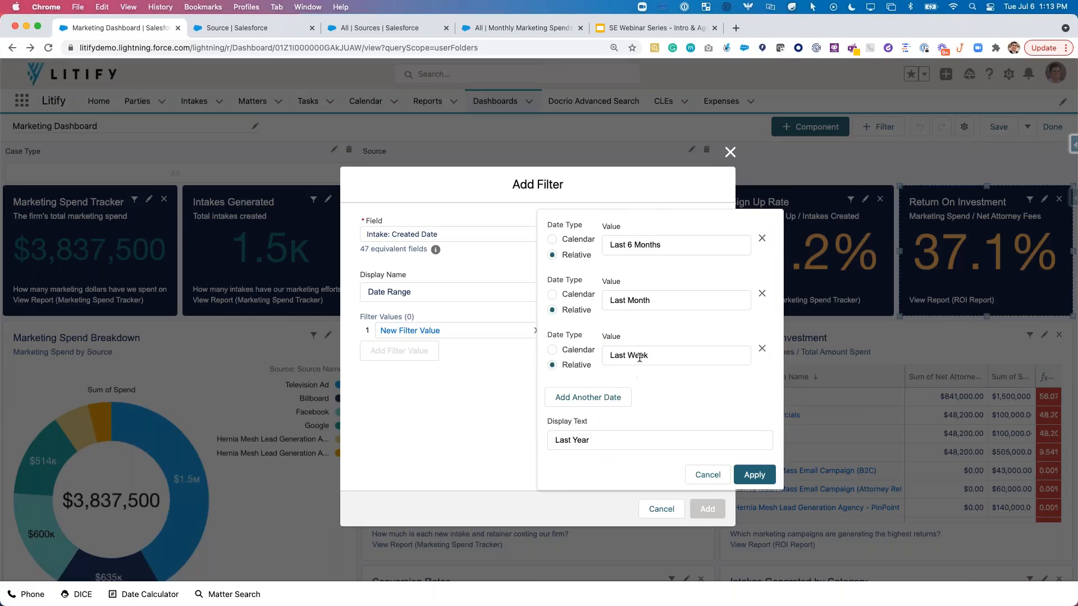
{"action": "left_click", "coordinate": [755, 475]}
Step: Remove the Last 6 Months, Last Month and Last Week dates from the Last Year filter value and apply the change
{"action": "left_click", "coordinate": [455, 330]}
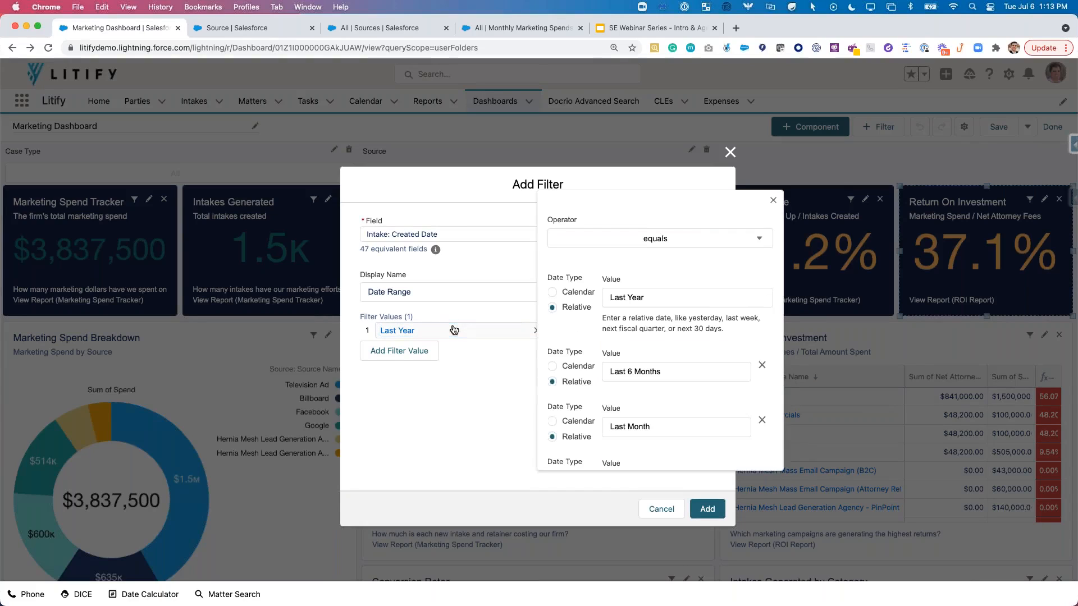
{"action": "left_click", "coordinate": [762, 363]}
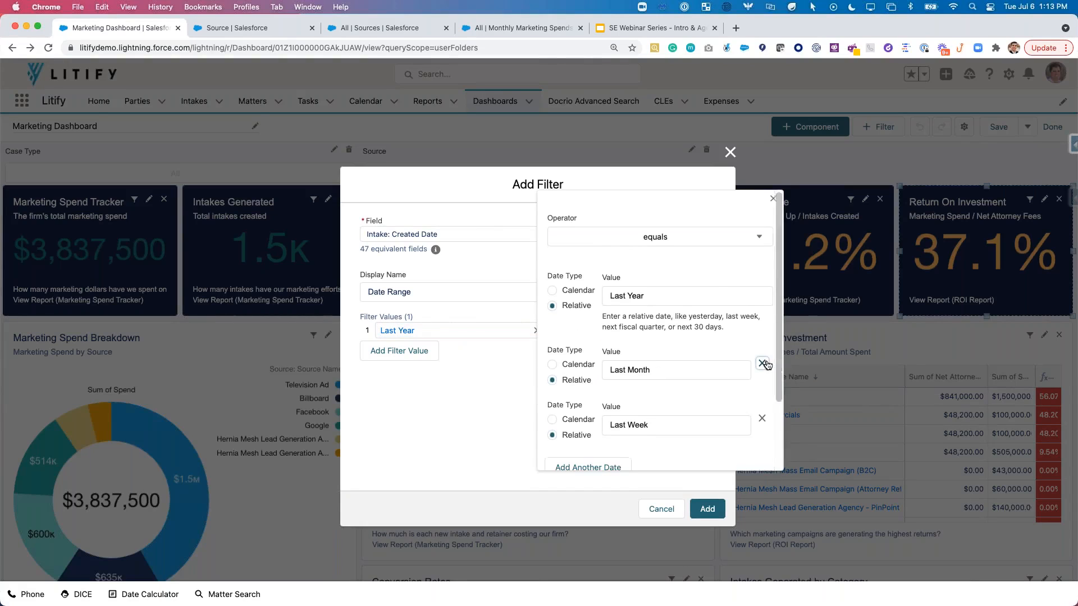
{"action": "left_click", "coordinate": [762, 364]}
{"action": "left_click", "coordinate": [762, 364]}
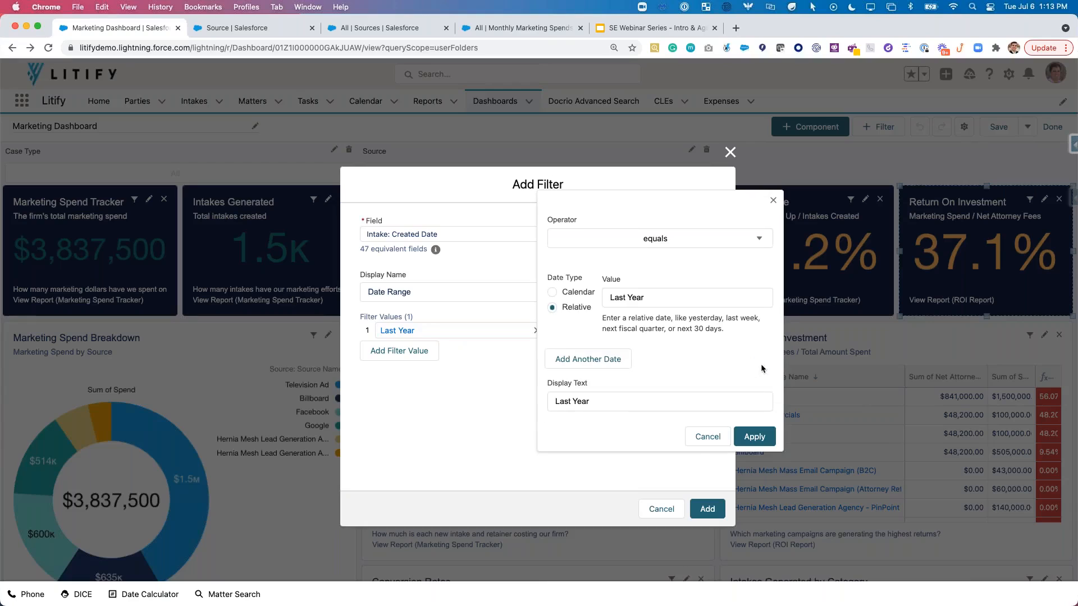
{"action": "left_click", "coordinate": [760, 442]}
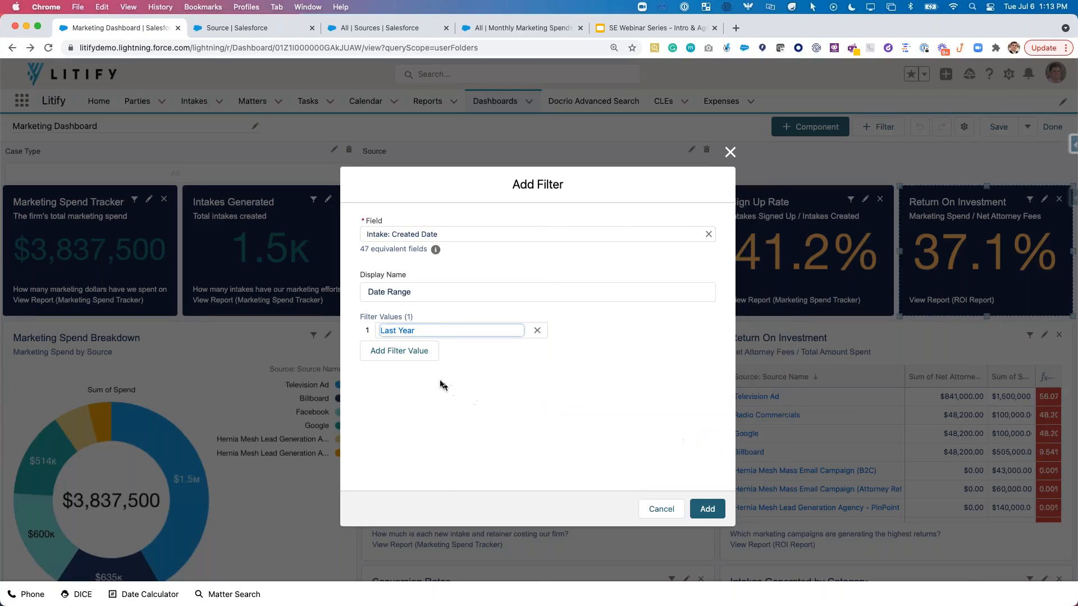
Step: Add a second filter value that equals the relative date Last 6 Months
{"action": "left_click", "coordinate": [415, 352]}
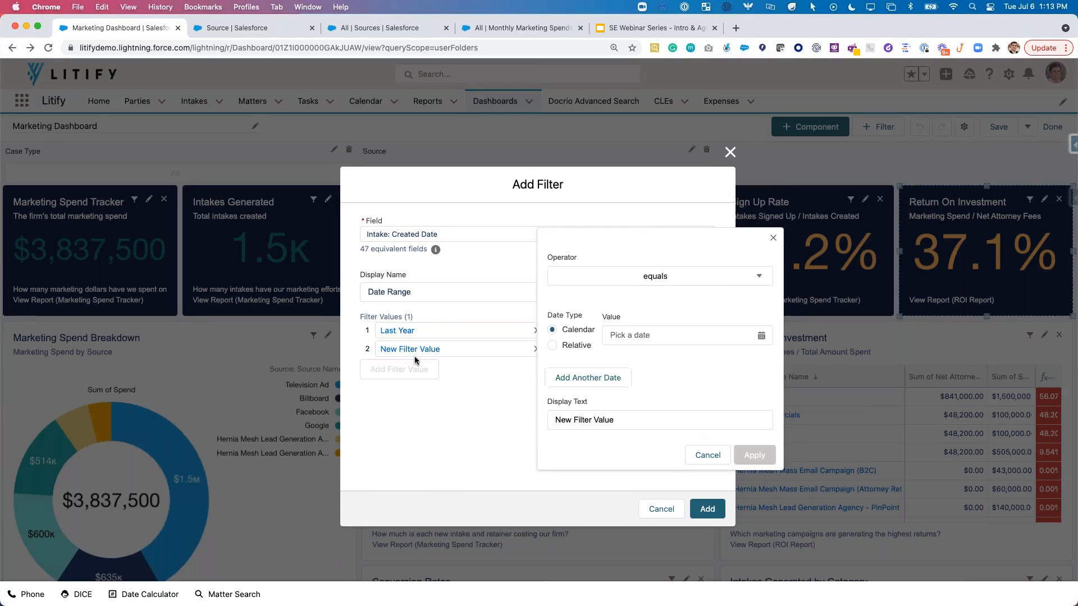
{"action": "left_click", "coordinate": [562, 348]}
{"action": "left_click", "coordinate": [658, 329]}
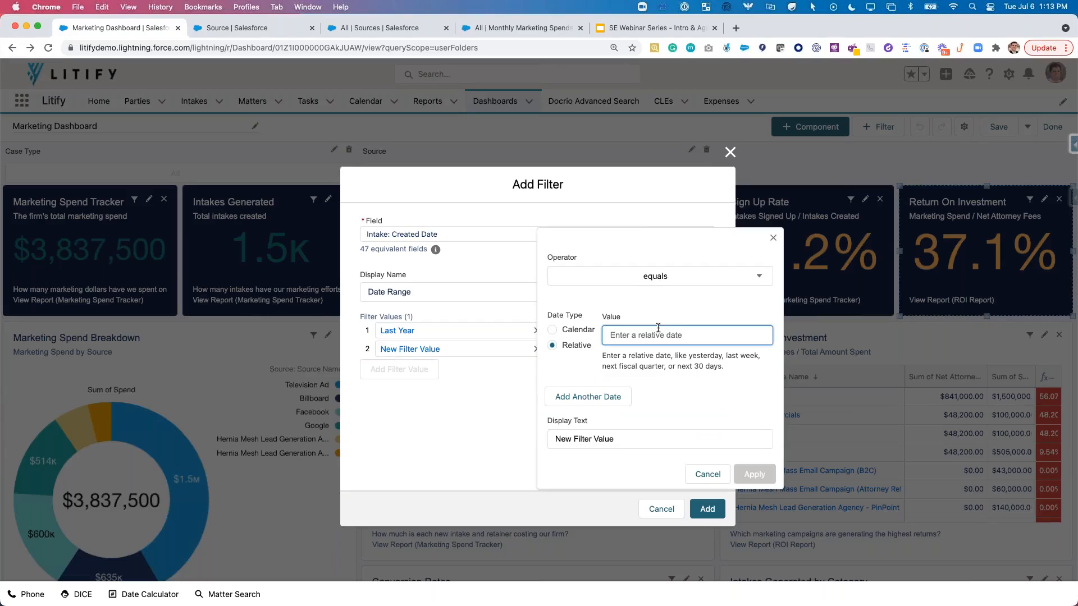
{"action": "type", "text": "Last 6 Mont"}
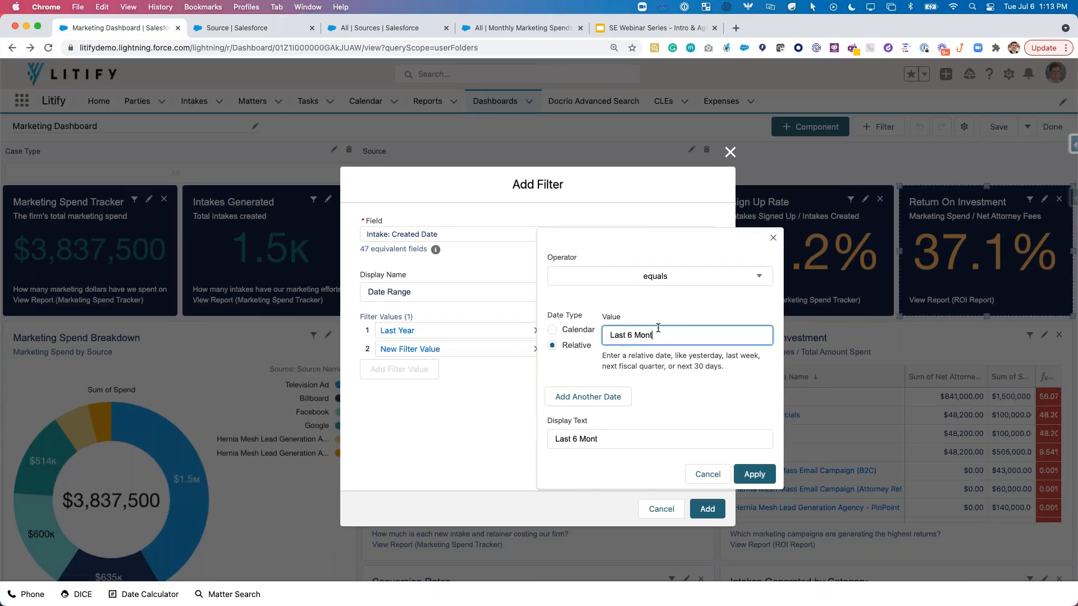
{"action": "type", "text": "hs"}
{"action": "left_click", "coordinate": [754, 474]}
Step: Add a third filter value that equals the relative date Last Month
{"action": "left_click", "coordinate": [393, 370]}
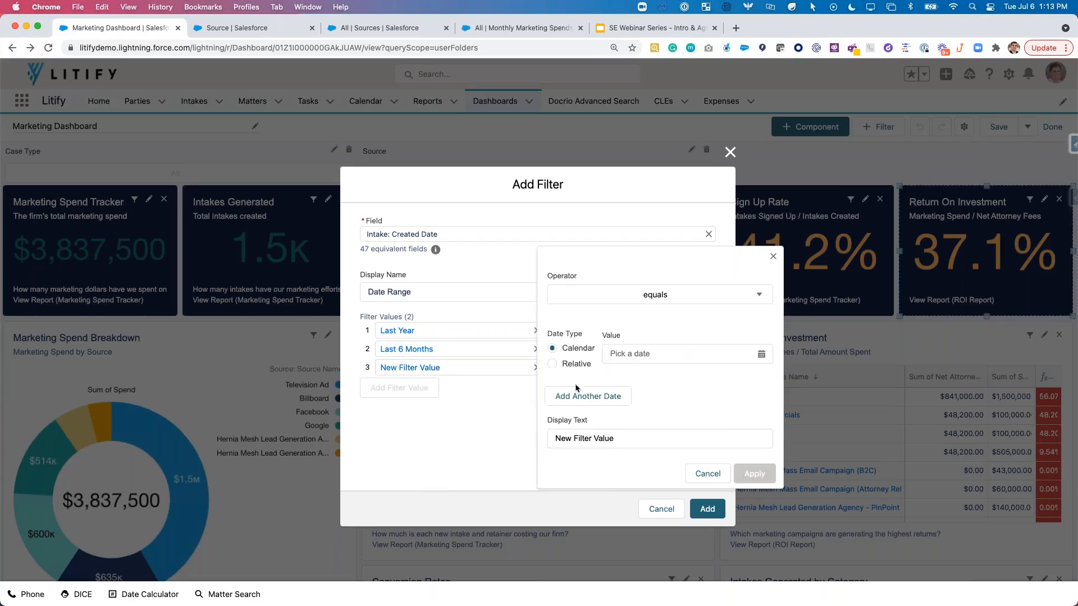
{"action": "left_click", "coordinate": [656, 349]}
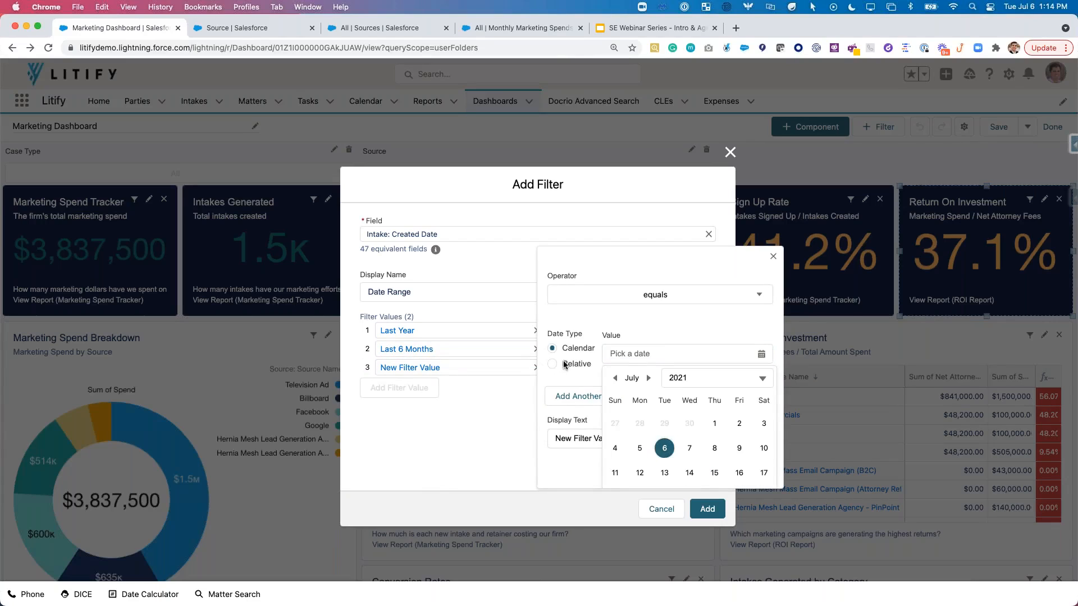
{"action": "left_click", "coordinate": [552, 363]}
{"action": "left_click", "coordinate": [638, 354]}
{"action": "type", "text": "Last Mo"}
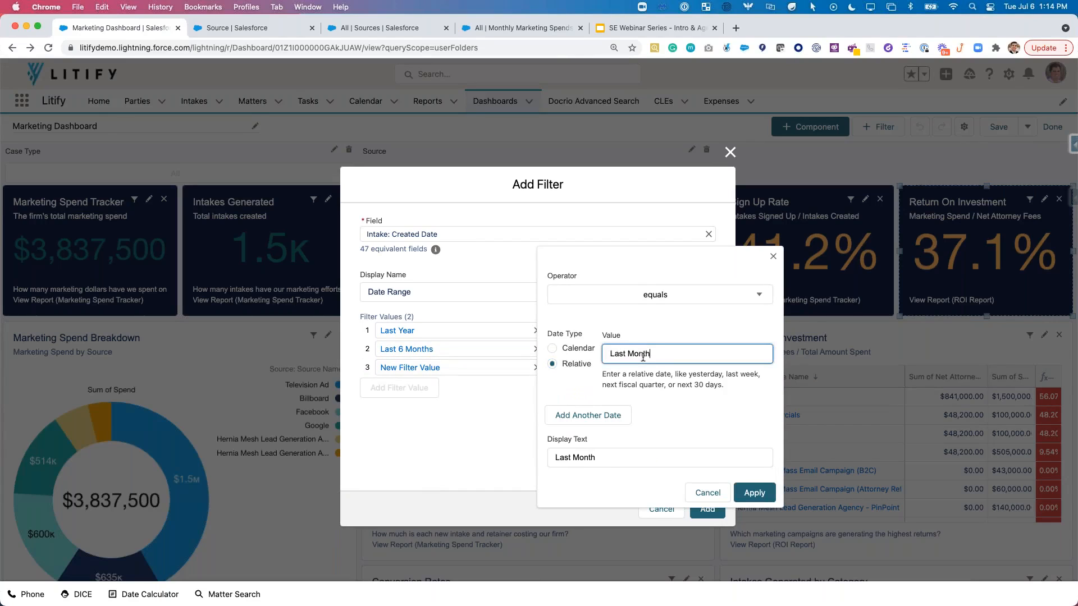
{"action": "type", "text": "nth"}
{"action": "left_click", "coordinate": [754, 492]}
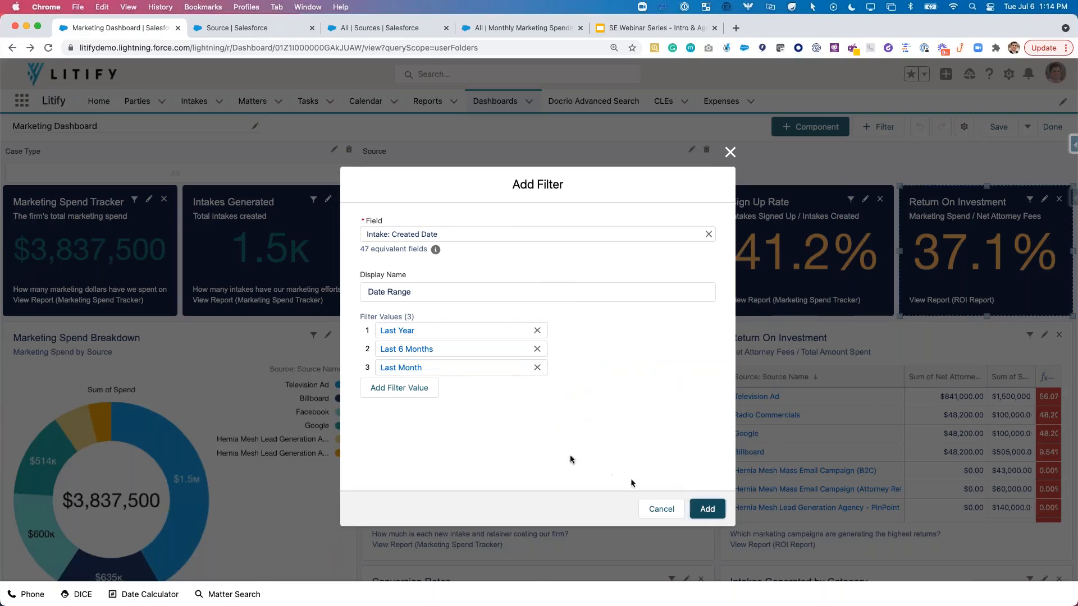
Step: Add the Date Range filter to the dashboard, save the dashboard and finish editing
{"action": "left_click", "coordinate": [707, 509]}
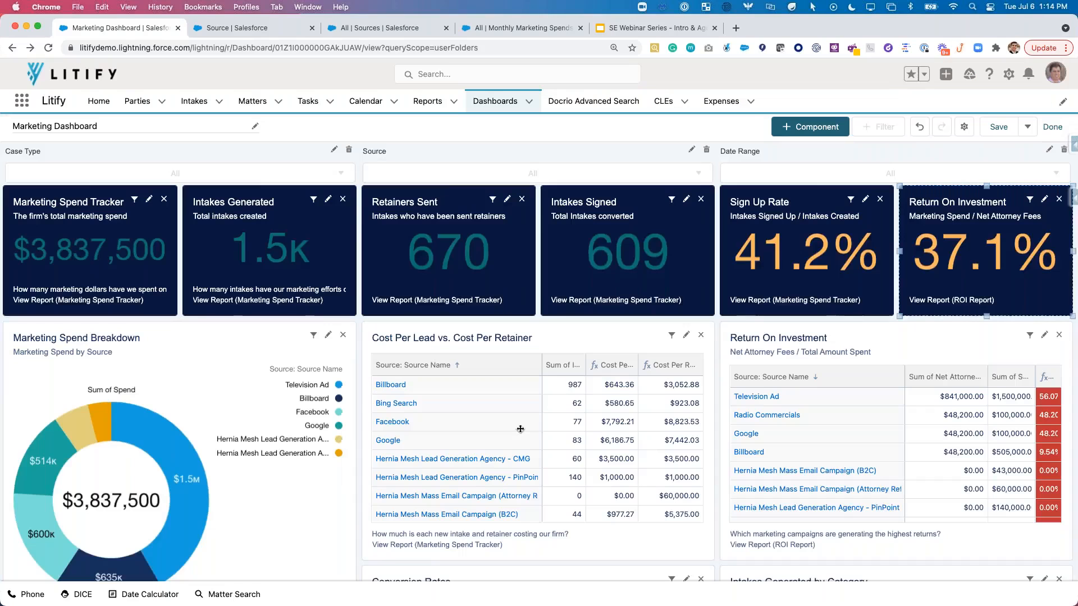
{"action": "left_click", "coordinate": [1000, 124]}
{"action": "left_click", "coordinate": [1051, 126]}
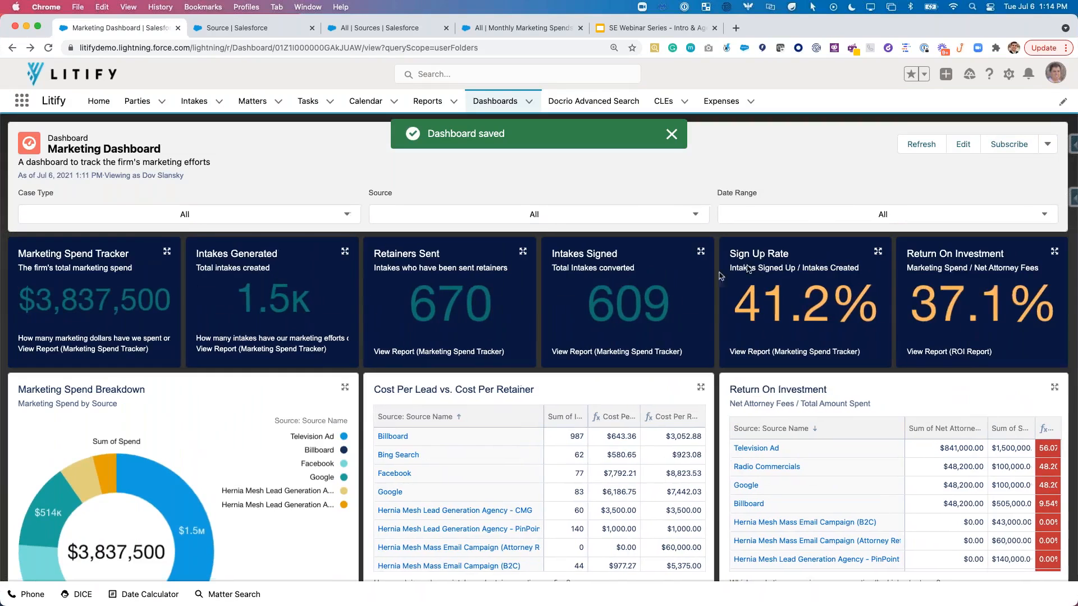
Step: Filter the dashboard's Date Range by Last Year and by Last 6 Months
{"action": "left_click", "coordinate": [813, 215]}
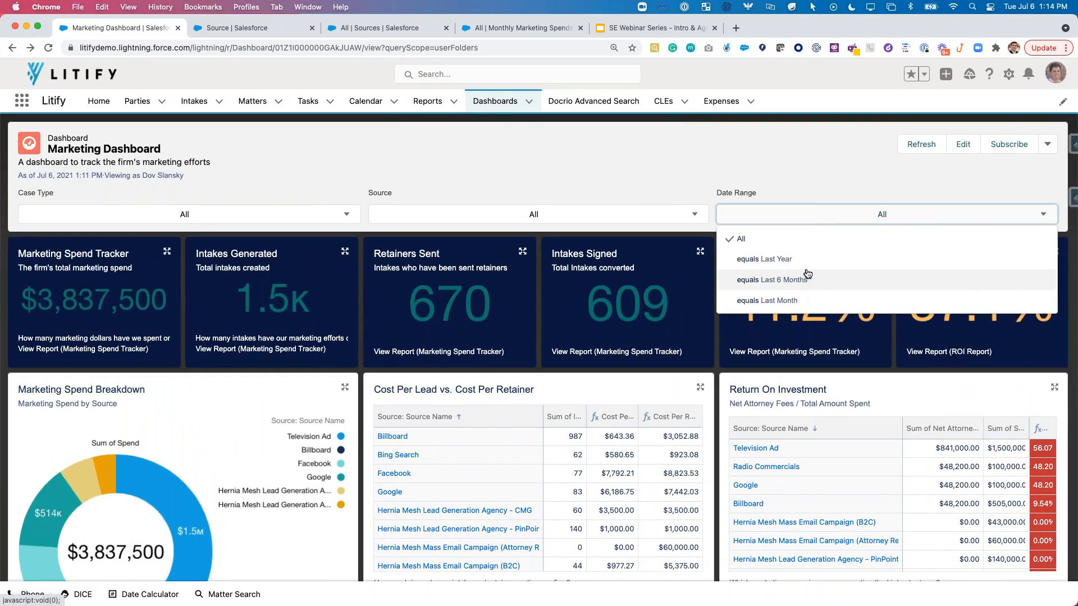
{"action": "left_click", "coordinate": [808, 259]}
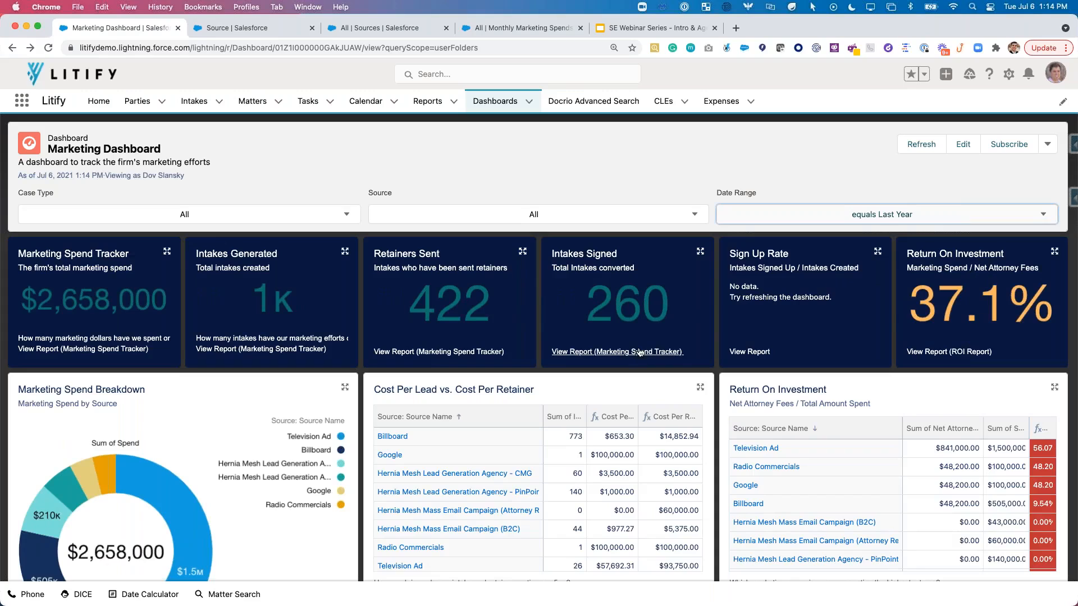
{"action": "left_click", "coordinate": [860, 217]}
{"action": "left_click", "coordinate": [848, 279]}
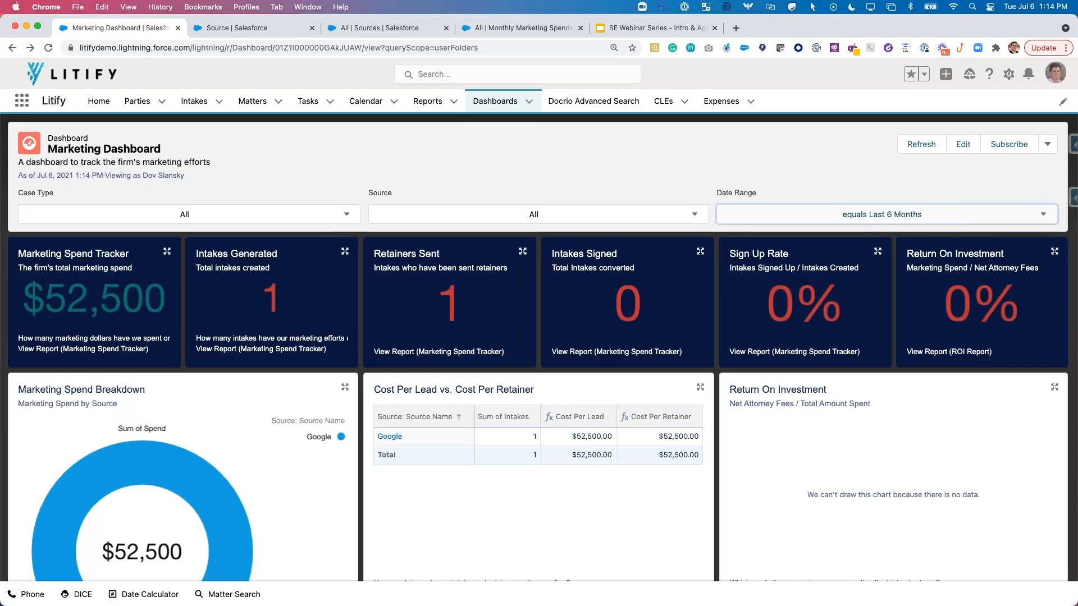
Step: Switch to the list of all sources and search the app launcher for "source"
{"action": "left_click", "coordinate": [244, 28]}
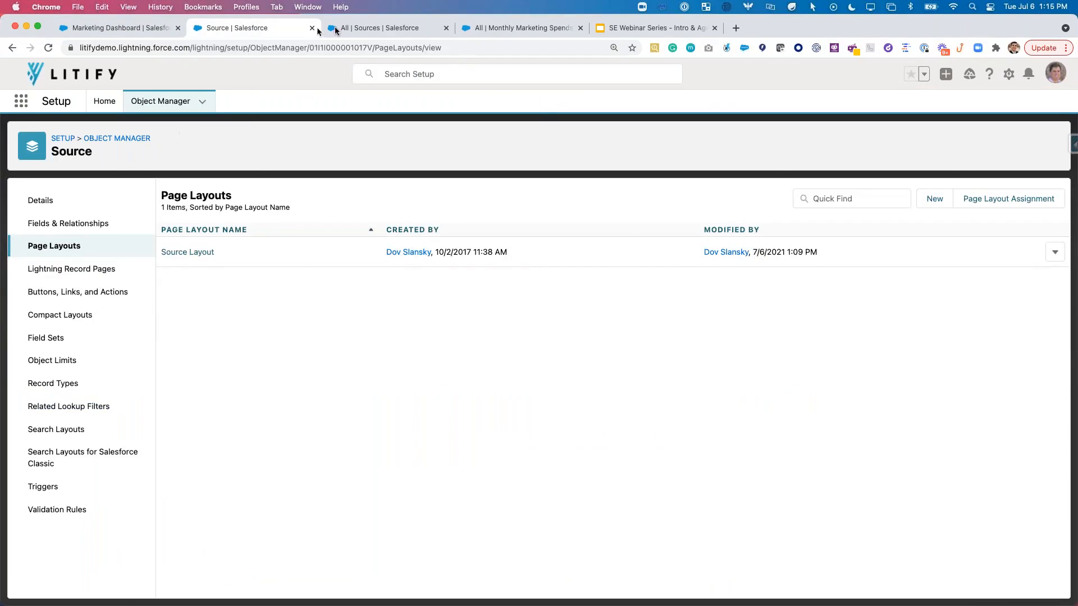
{"action": "left_click", "coordinate": [372, 29]}
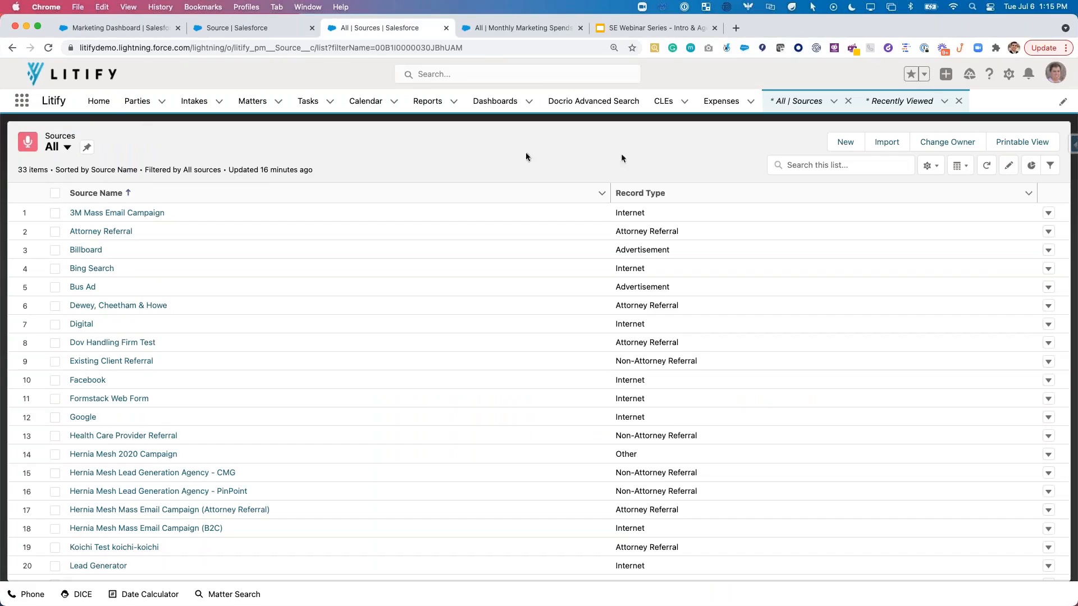
{"action": "left_click", "coordinate": [22, 100]}
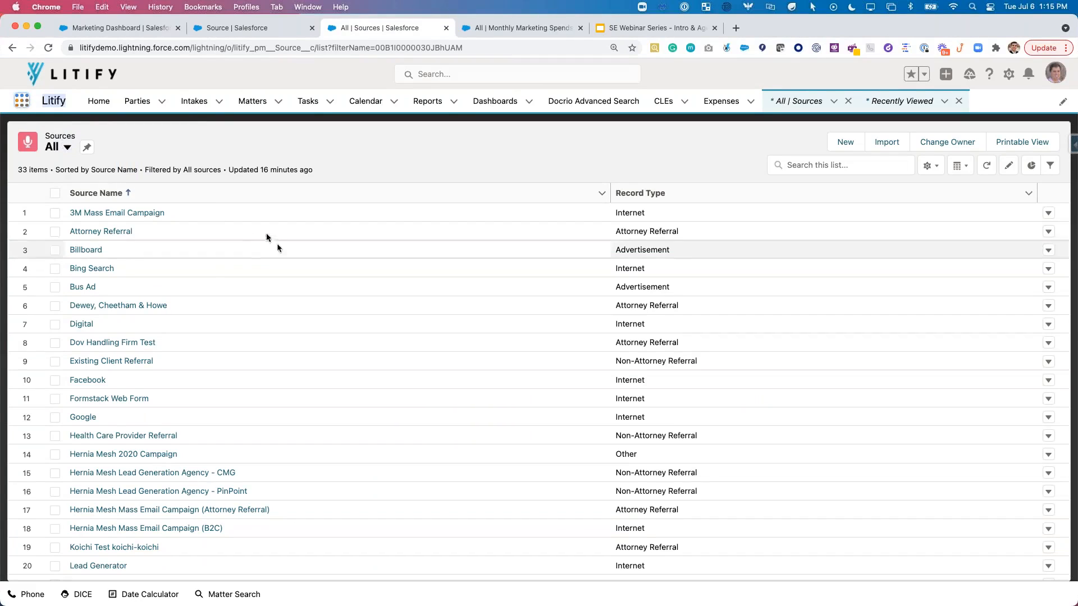
{"action": "type", "text": "soutc"}
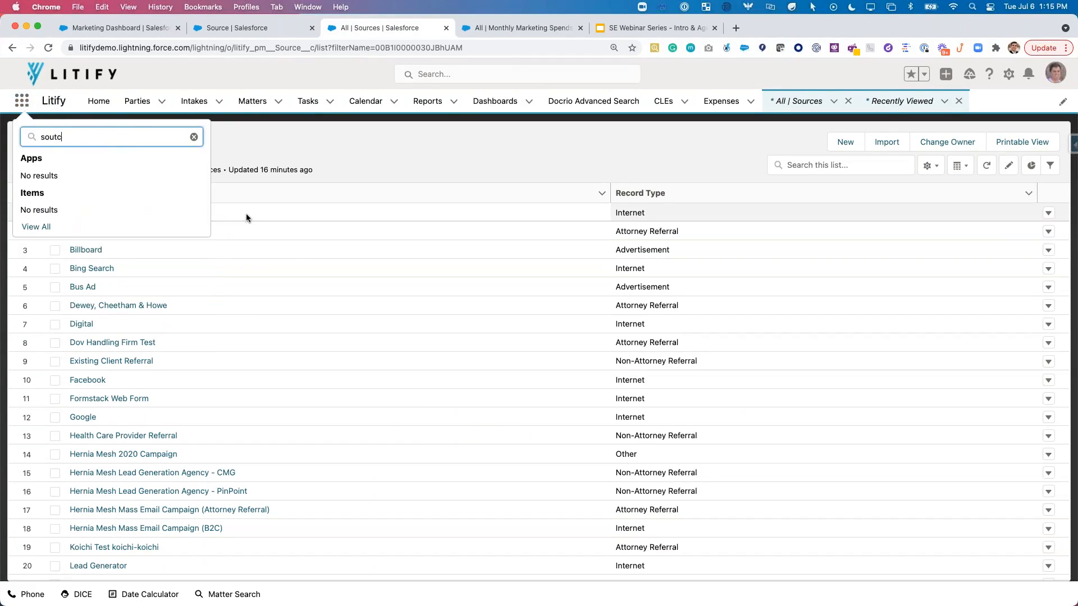
{"action": "key", "text": "BackSpace"}
{"action": "key", "text": "BackSpace"}
{"action": "type", "text": "rce"}
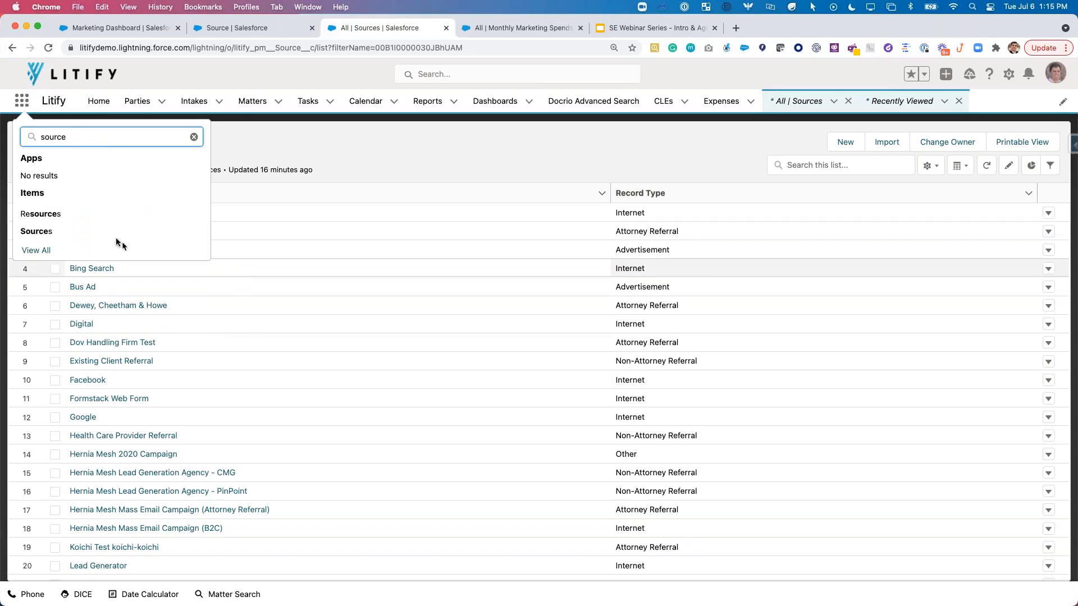
{"action": "left_click", "coordinate": [277, 123]}
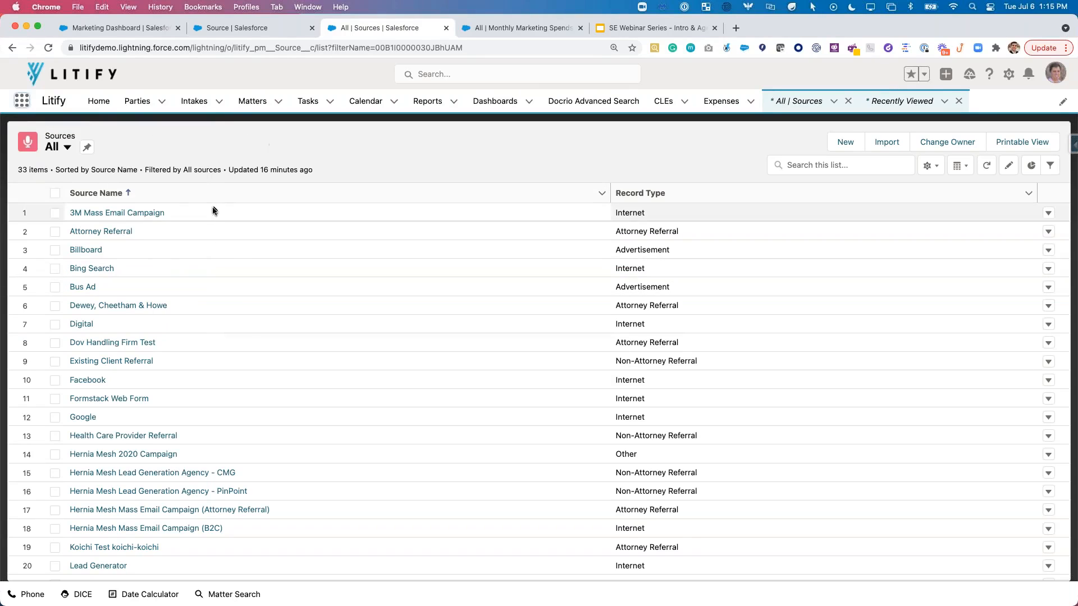
Step: Look through the list of all sources, view the Billboard source's details and return to the list
{"action": "scroll", "coordinate": [182, 365], "scroll_direction": "down", "scroll_amount": 6}
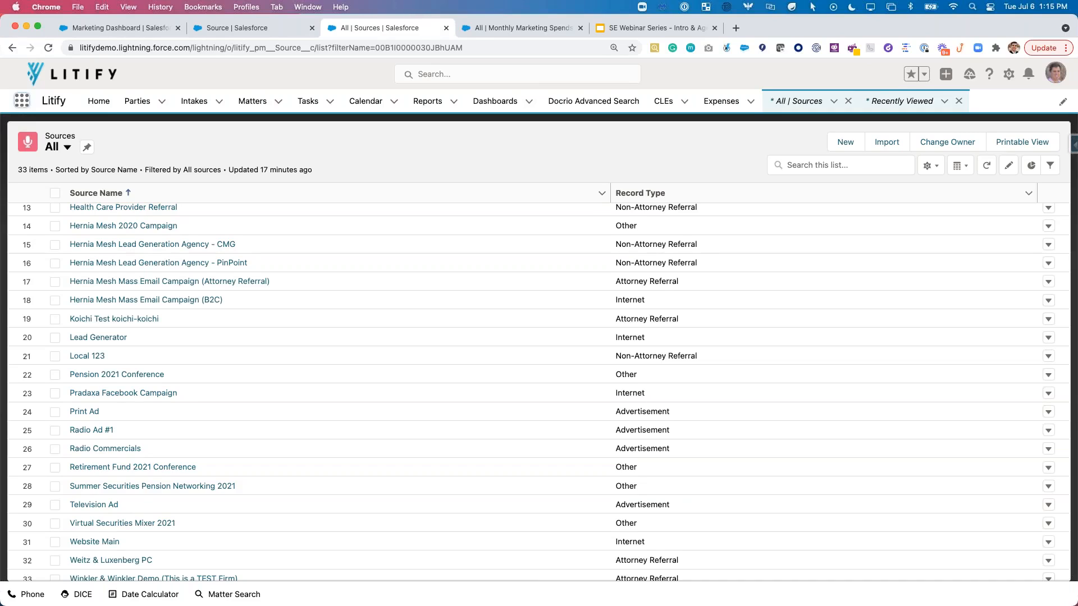
{"action": "scroll", "coordinate": [345, 348], "scroll_direction": "up", "scroll_amount": 5}
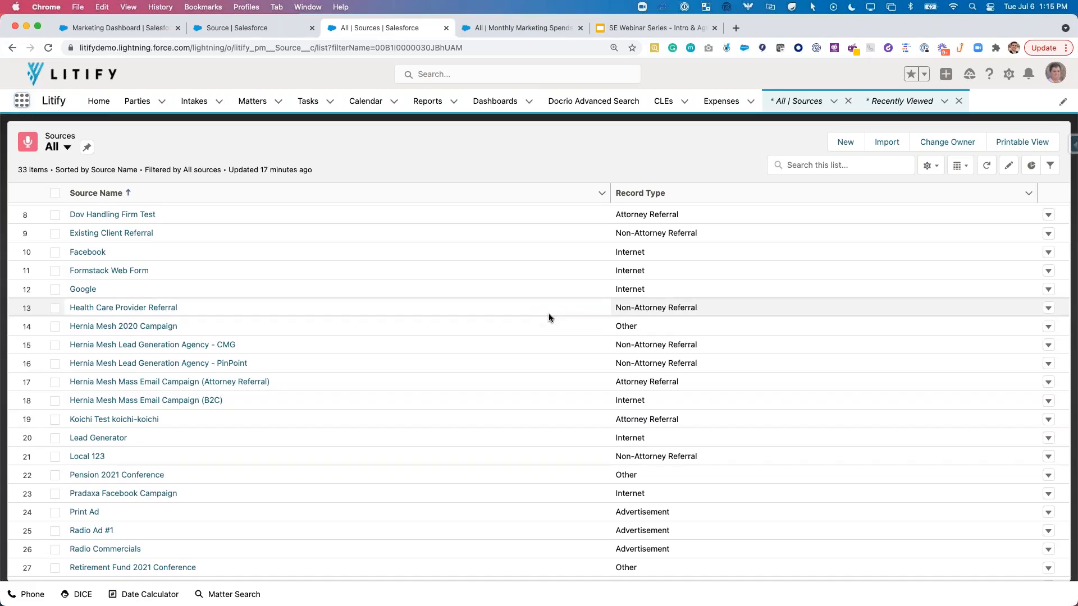
{"action": "scroll", "coordinate": [311, 285], "scroll_direction": "up", "scroll_amount": 5}
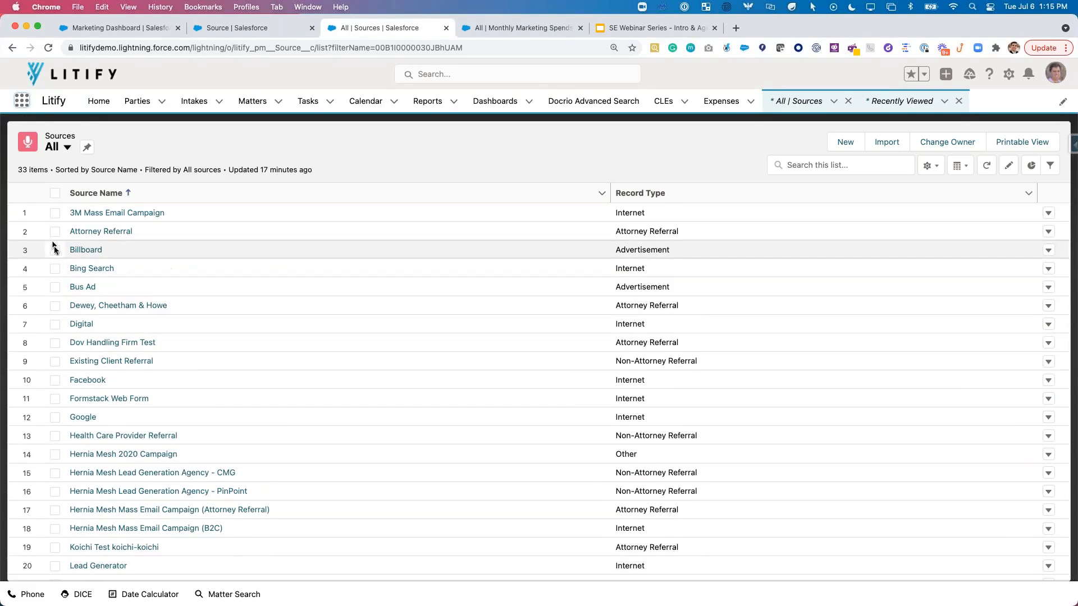
{"action": "left_click", "coordinate": [94, 251]}
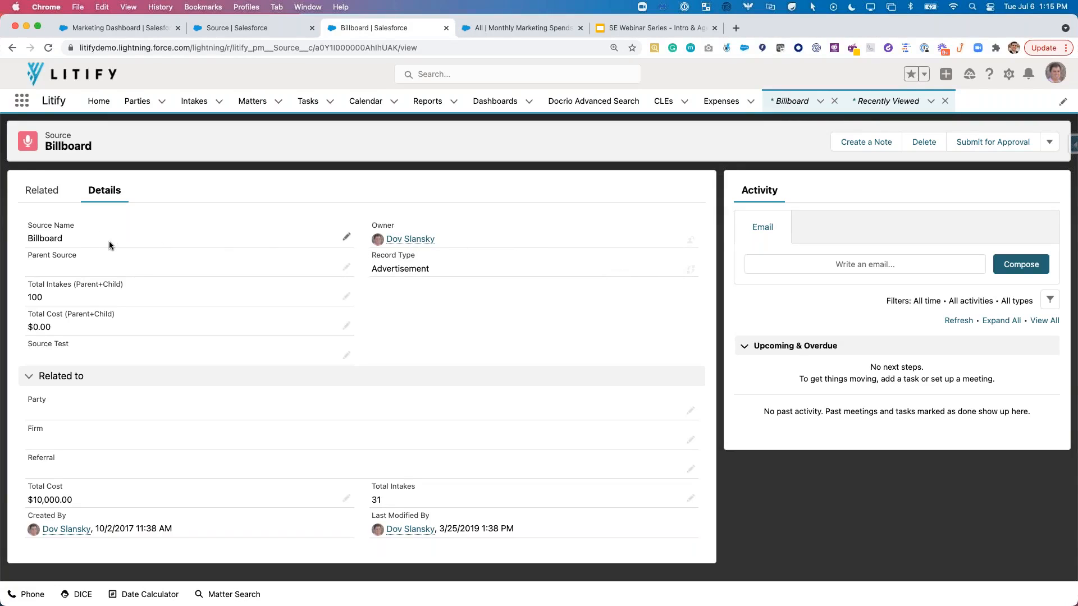
{"action": "left_click", "coordinate": [12, 48]}
Step: Start a new source with the Internet record type, name it Paid Social and discard it
{"action": "left_click", "coordinate": [846, 143]}
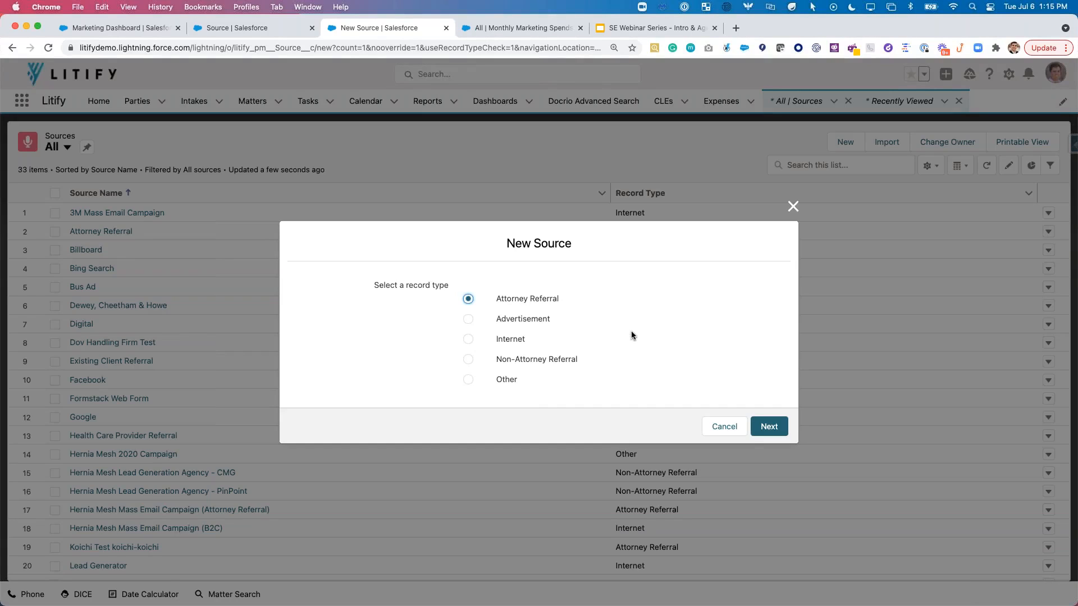
{"action": "left_click", "coordinate": [512, 339]}
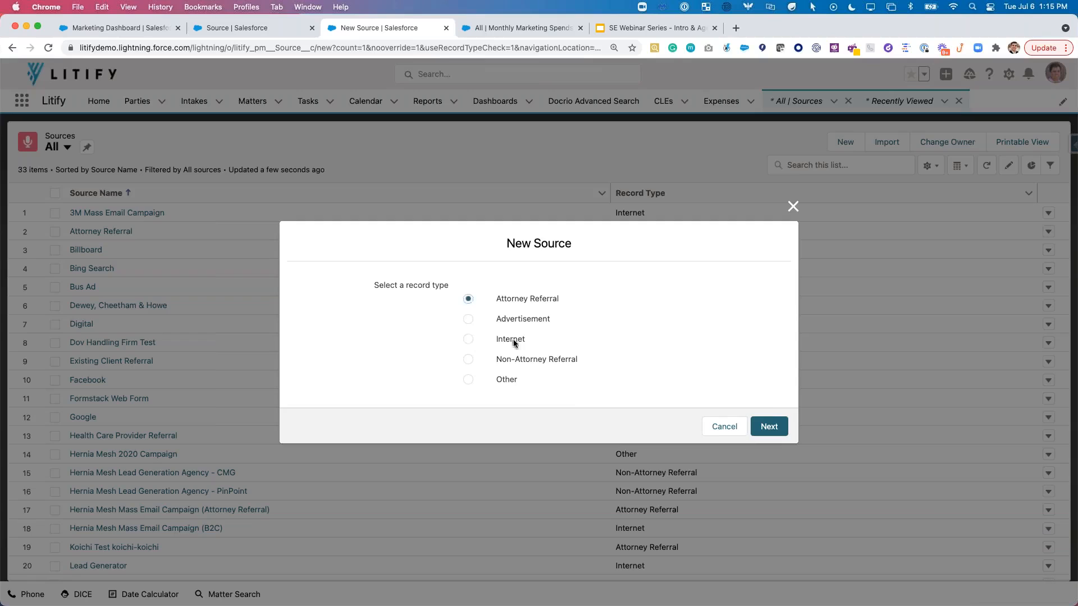
{"action": "left_click", "coordinate": [769, 426]}
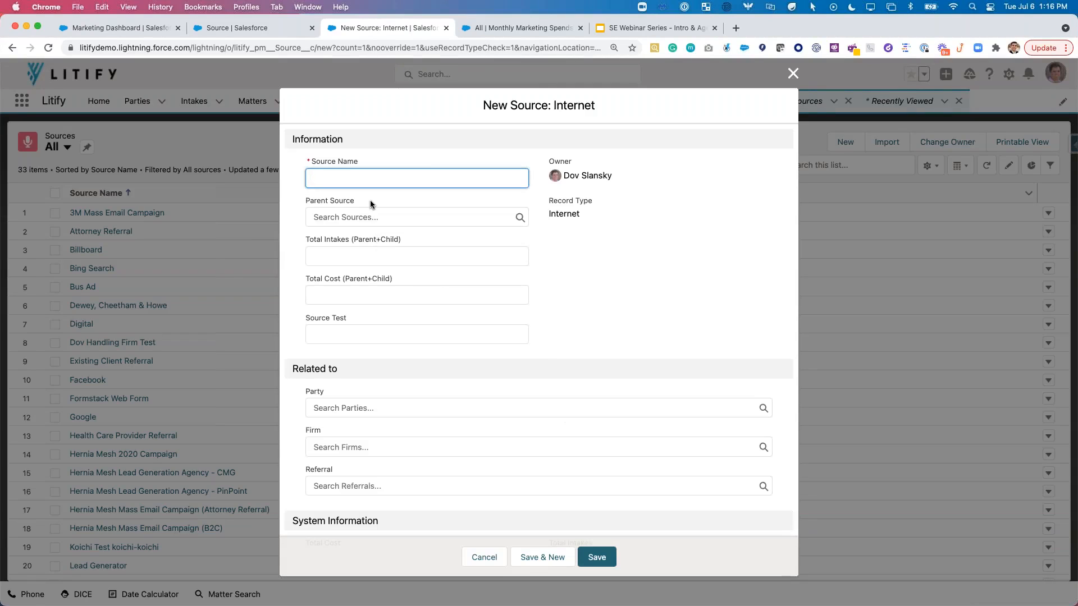
{"action": "type", "text": "Paid Social"}
{"action": "left_click", "coordinate": [792, 73]}
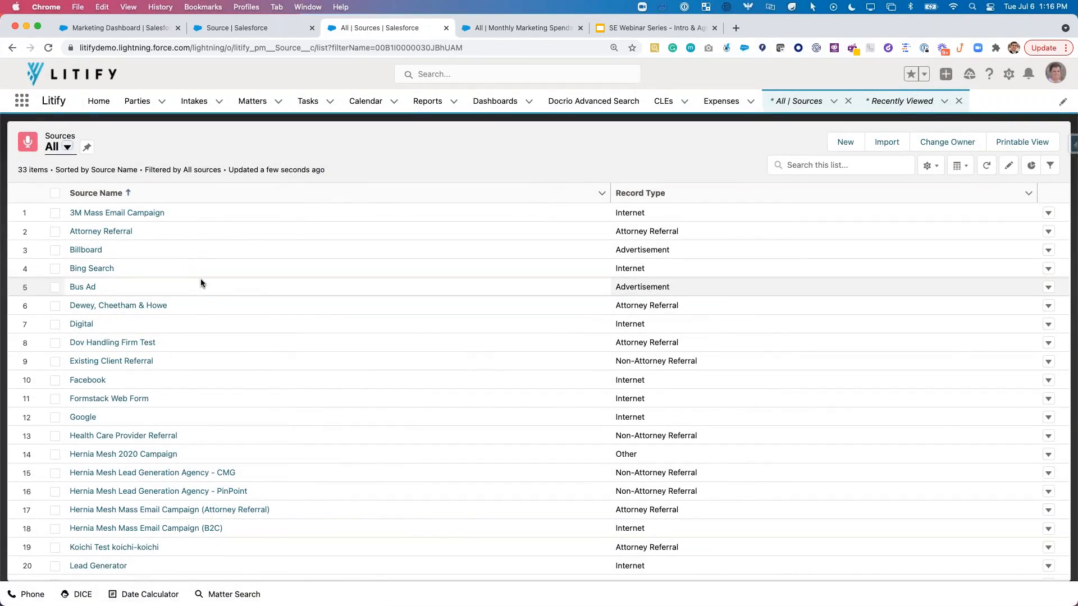
Step: Switch to the Monthly Marketing Spends list, view the recently viewed records and return to the list of all spends
{"action": "left_click", "coordinate": [491, 27]}
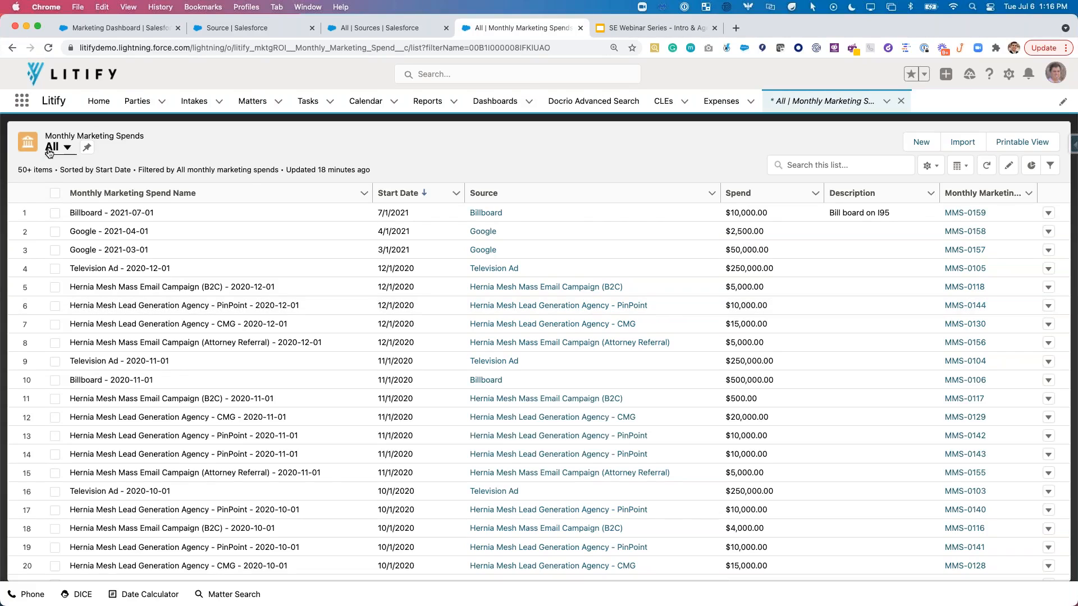
{"action": "left_click", "coordinate": [67, 147]}
{"action": "left_click", "coordinate": [240, 208]}
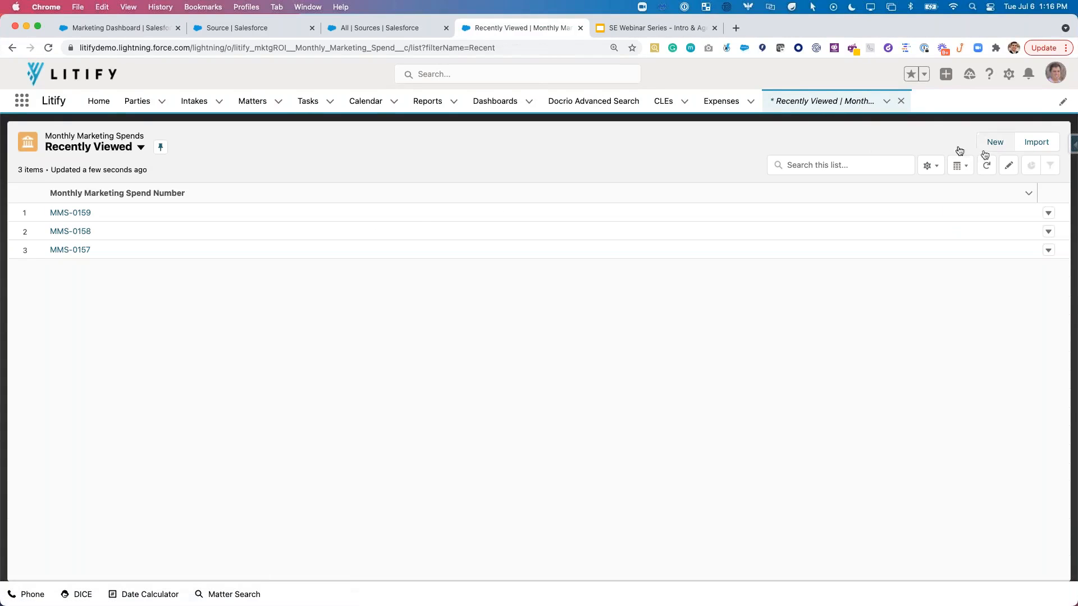
{"action": "left_click", "coordinate": [69, 151]}
{"action": "left_click", "coordinate": [84, 191]}
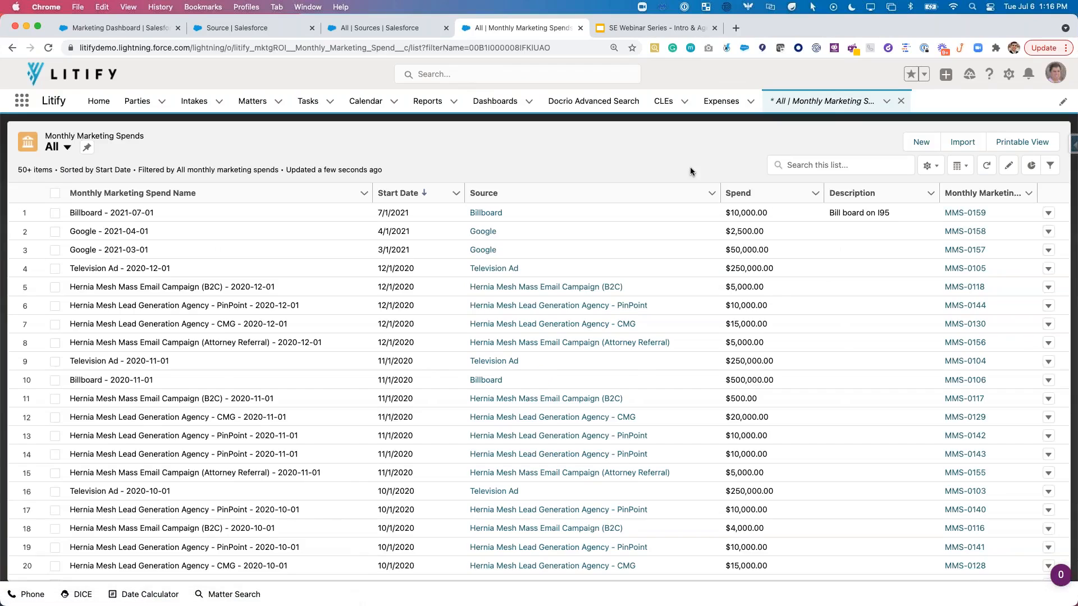
Step: Start a new monthly marketing spend with Google as the source and 7/1/2021 as the start date
{"action": "left_click", "coordinate": [917, 145]}
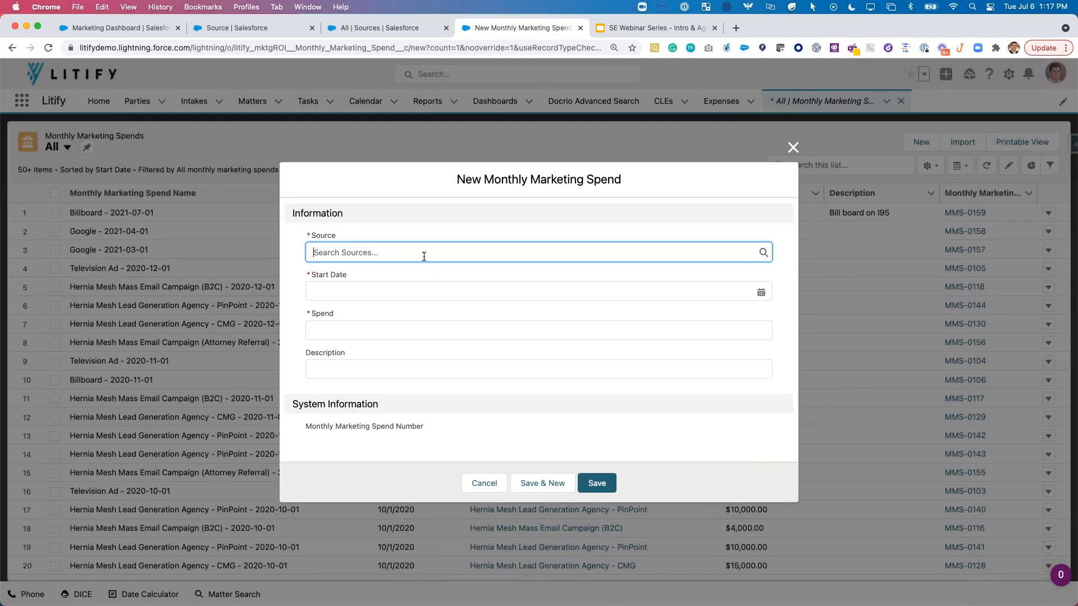
{"action": "left_click", "coordinate": [424, 256]}
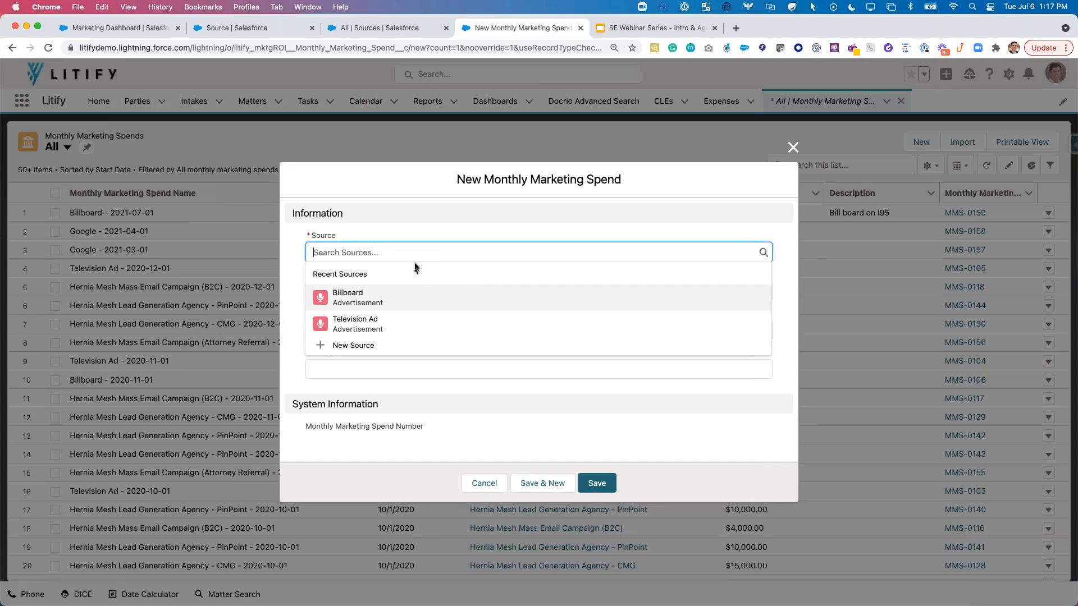
{"action": "type", "text": "google"}
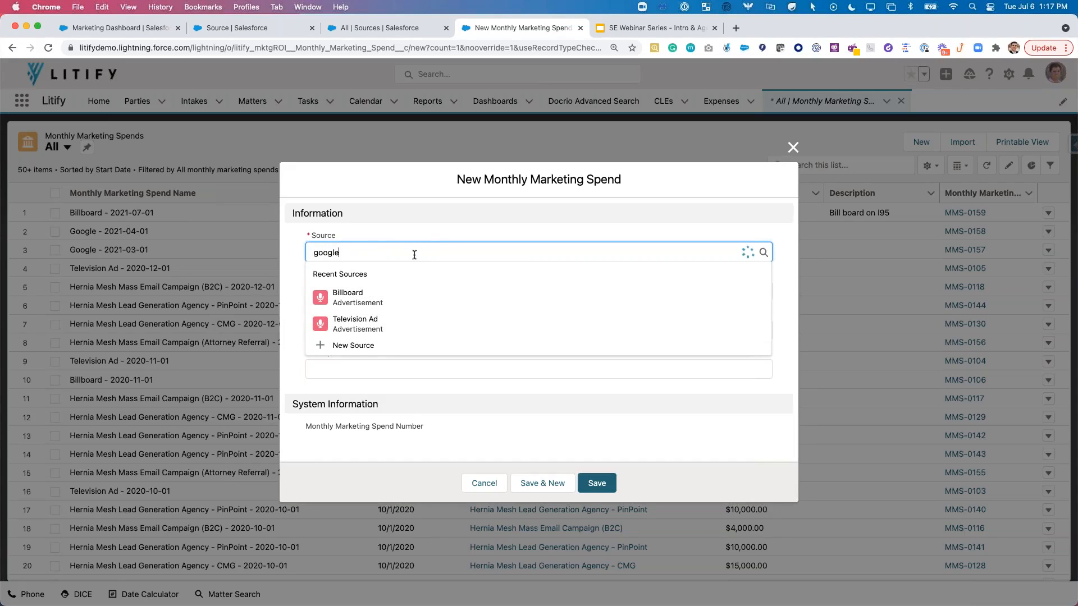
{"action": "left_click", "coordinate": [372, 296]}
{"action": "left_click", "coordinate": [345, 291]}
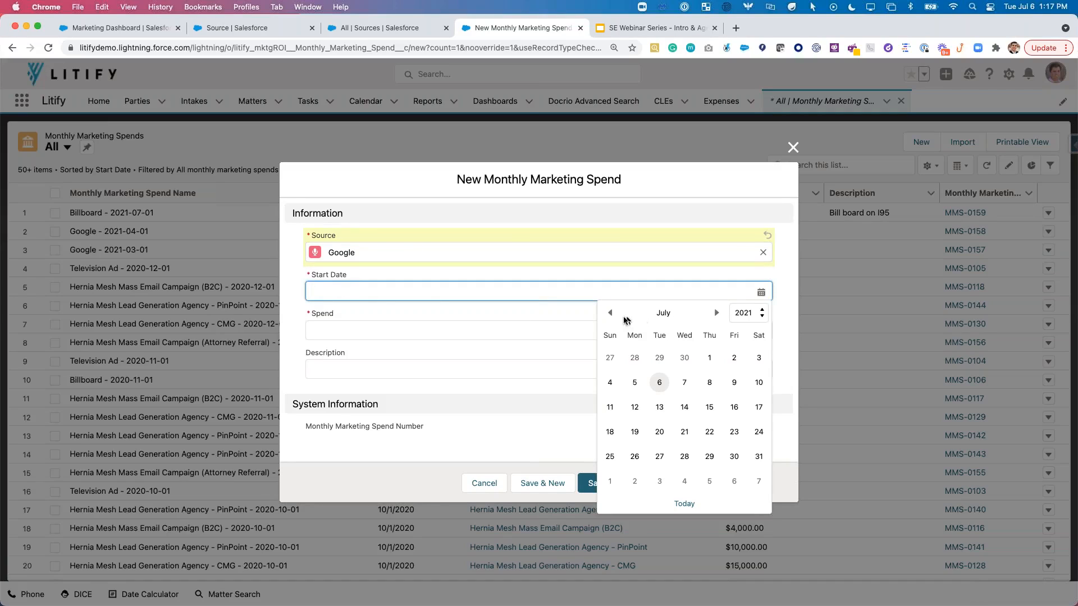
{"action": "left_click", "coordinate": [712, 360]}
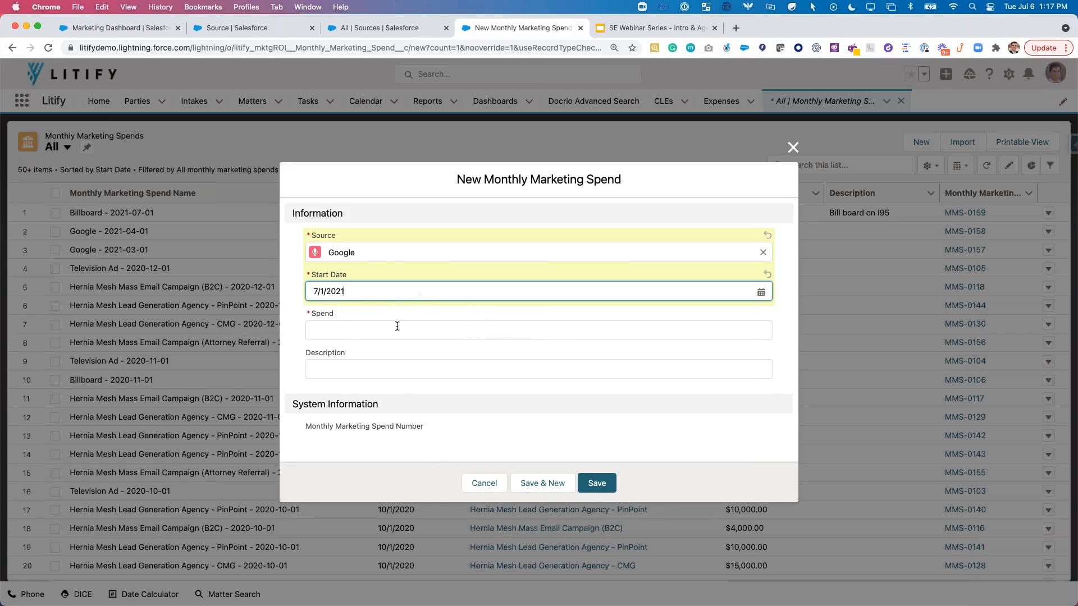
Step: Set the spend to $5,000.00, save the new monthly marketing spend and highlight its name on the record
{"action": "left_click", "coordinate": [344, 329]}
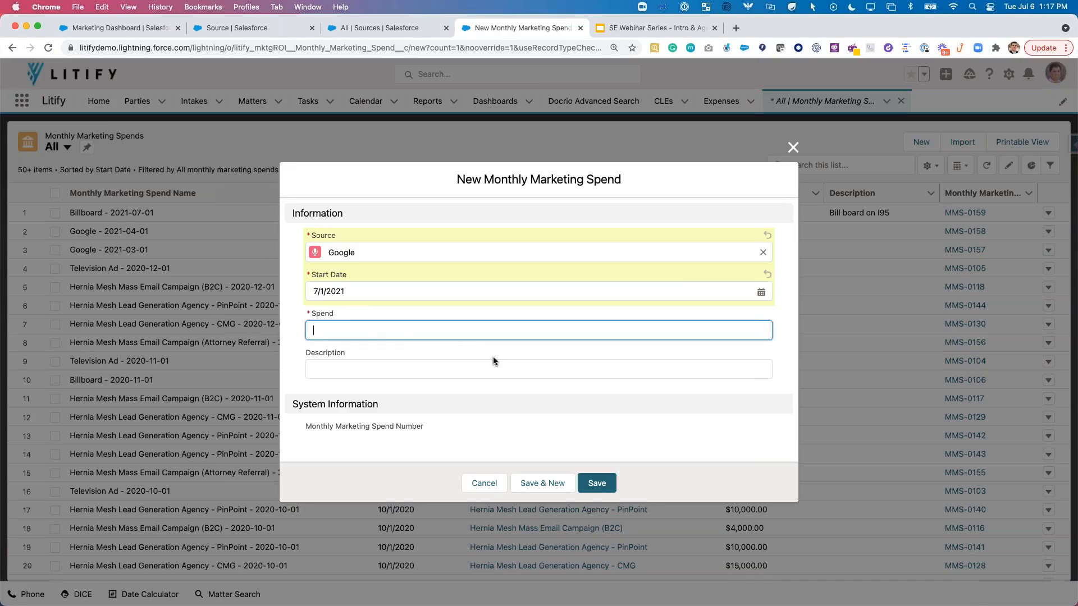
{"action": "type", "text": "5000"}
{"action": "left_click", "coordinate": [471, 312]}
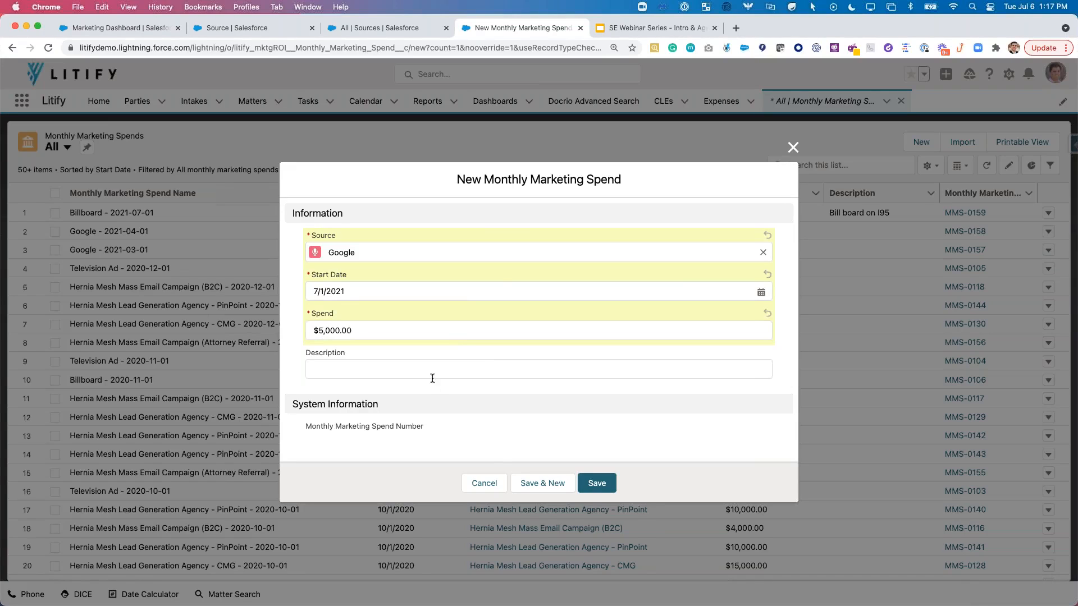
{"action": "left_click", "coordinate": [604, 490]}
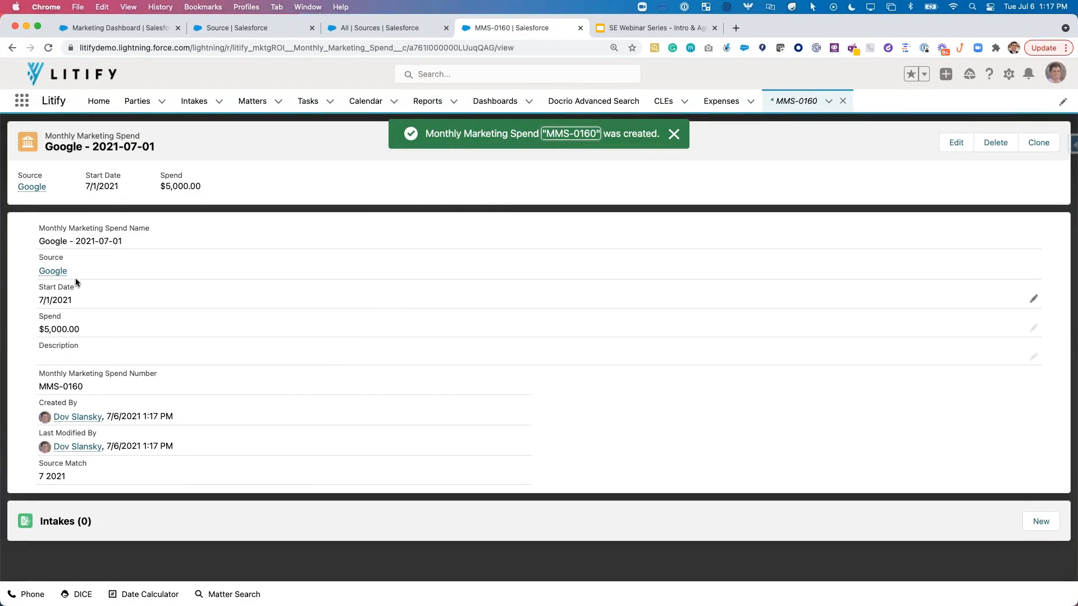
{"action": "left_click_drag", "start_coordinate": [76, 241], "coordinate": [174, 243]}
{"action": "left_click", "coordinate": [97, 241]}
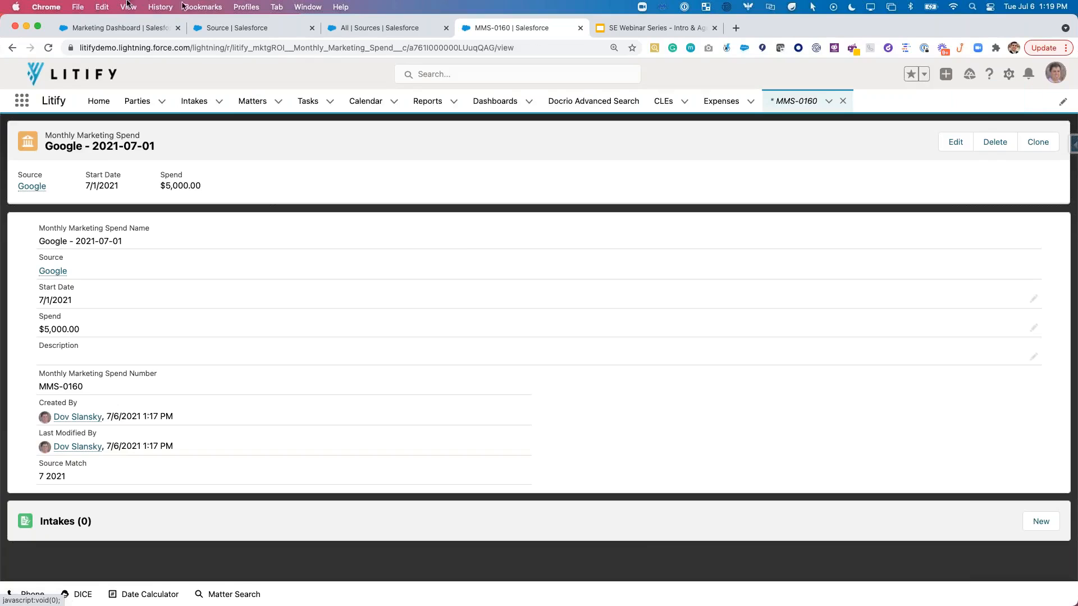
Step: Switch to Setup, search the setup home for "import" and open the Data Import Wizard page
{"action": "left_click", "coordinate": [219, 28]}
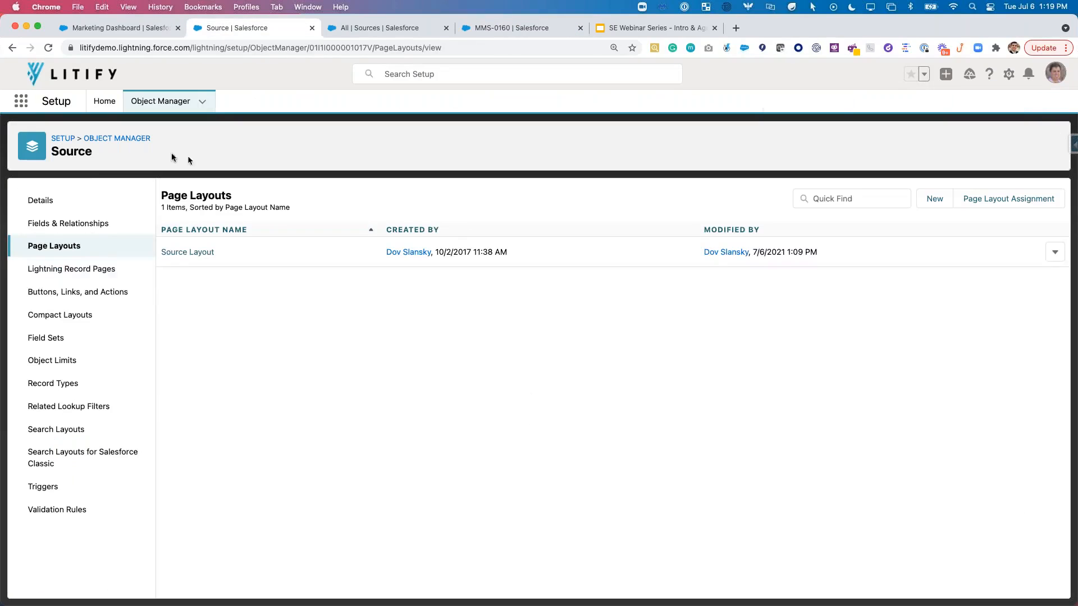
{"action": "left_click", "coordinate": [104, 103]}
{"action": "double_click", "coordinate": [78, 140]}
{"action": "type", "text": "dat"}
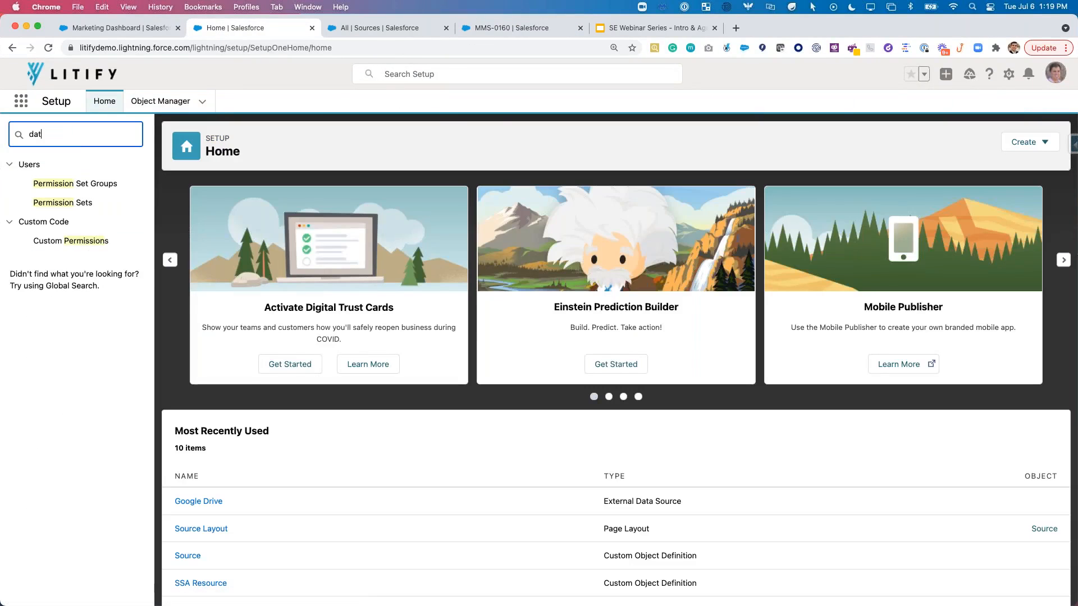
{"action": "key", "text": "BackSpace"}
{"action": "key", "text": "BackSpace"}
{"action": "key", "text": "BackSpace"}
{"action": "type", "text": "import"}
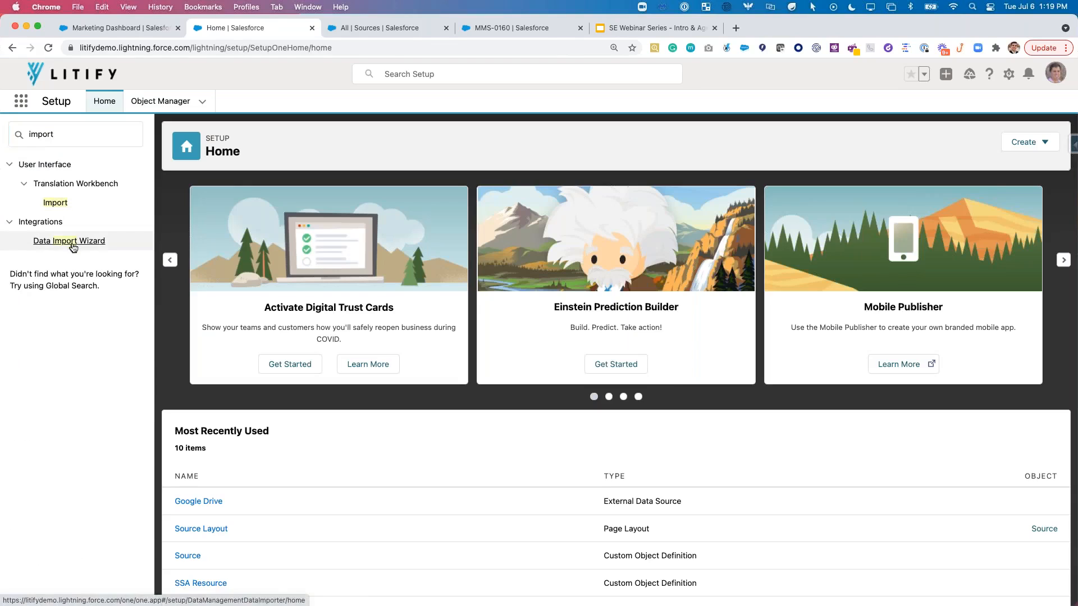
{"action": "left_click", "coordinate": [72, 243]}
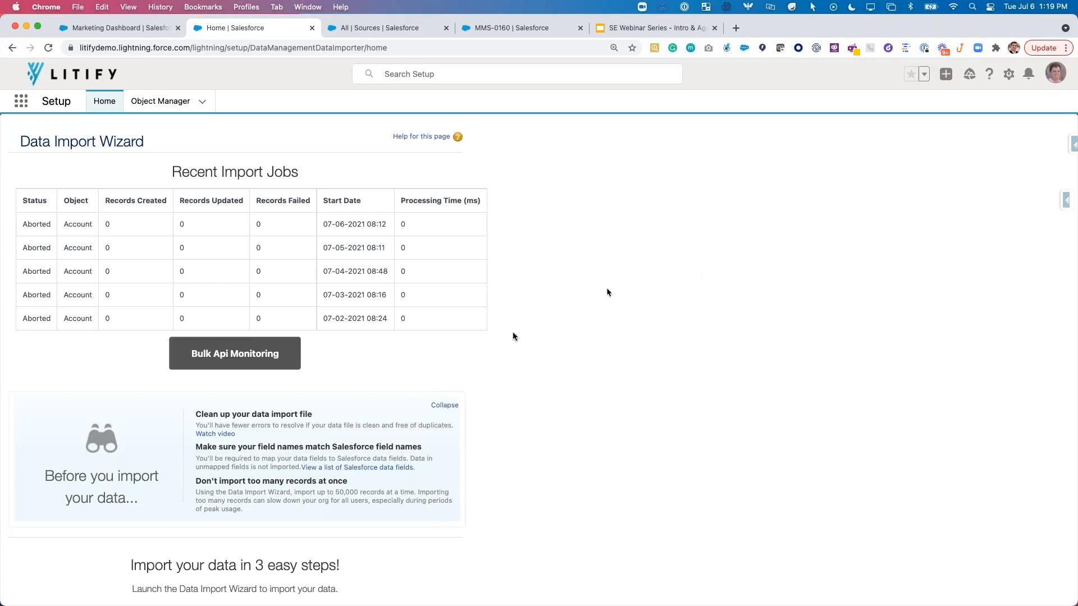
Step: Launch the Data Import Wizard to show its data selection stage
{"action": "scroll", "coordinate": [255, 519], "scroll_direction": "down", "scroll_amount": 3}
{"action": "left_click", "coordinate": [246, 539]}
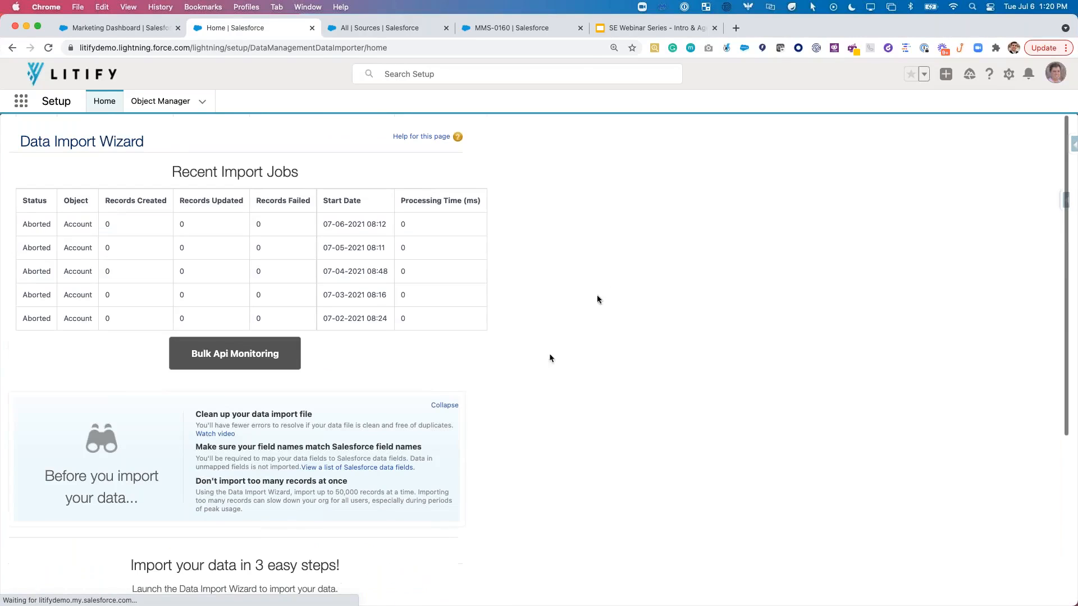
{"action": "scroll", "coordinate": [580, 241], "scroll_direction": "down", "scroll_amount": 4}
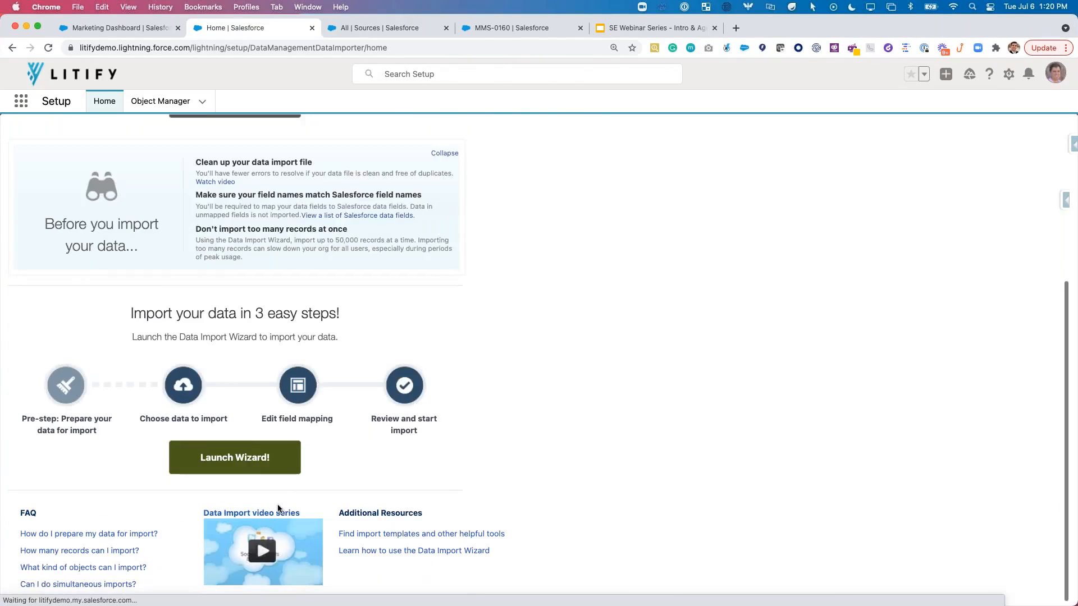
{"action": "scroll", "coordinate": [617, 244], "scroll_direction": "up", "scroll_amount": 4}
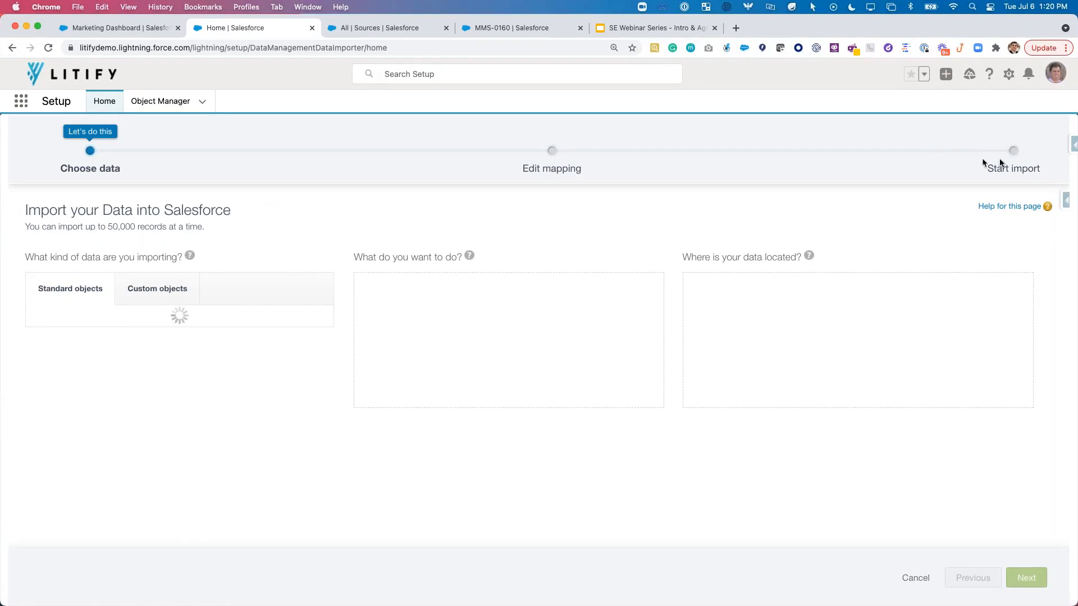
Step: Open Salesforce Inspector's Data Import and set it to update the litify_mktgROI__Monthly_Marketing_Spend__c object
{"action": "left_click", "coordinate": [1073, 147]}
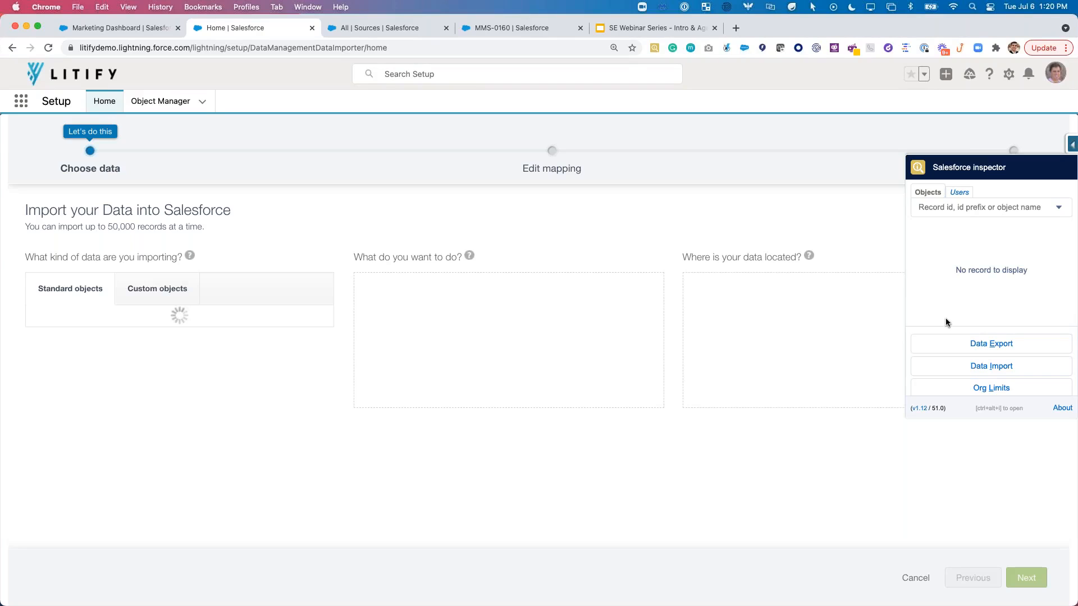
{"action": "left_click", "coordinate": [1008, 367]}
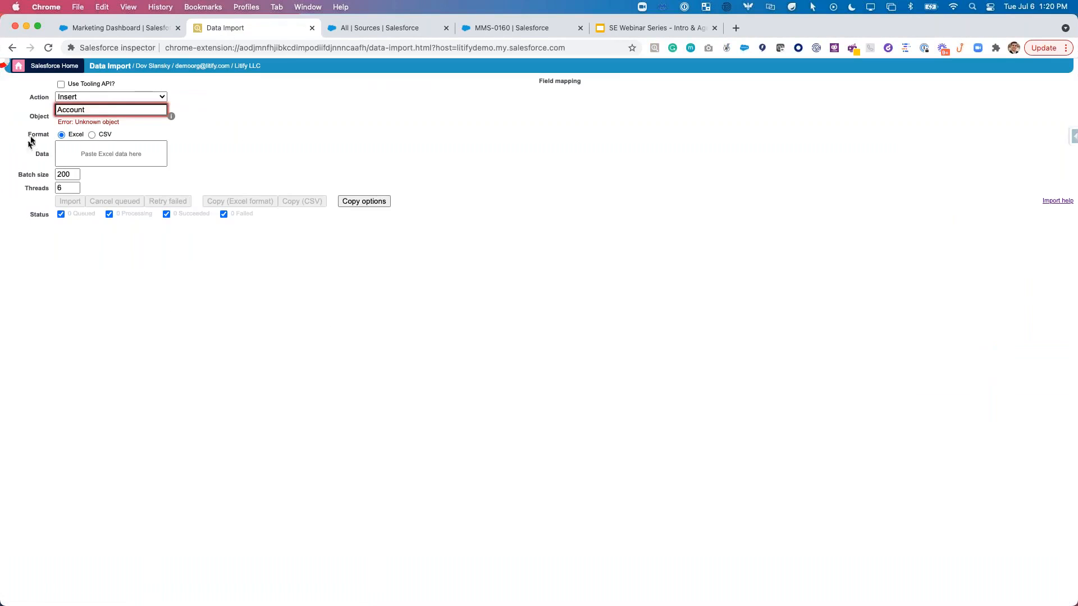
{"action": "left_click", "coordinate": [101, 99]}
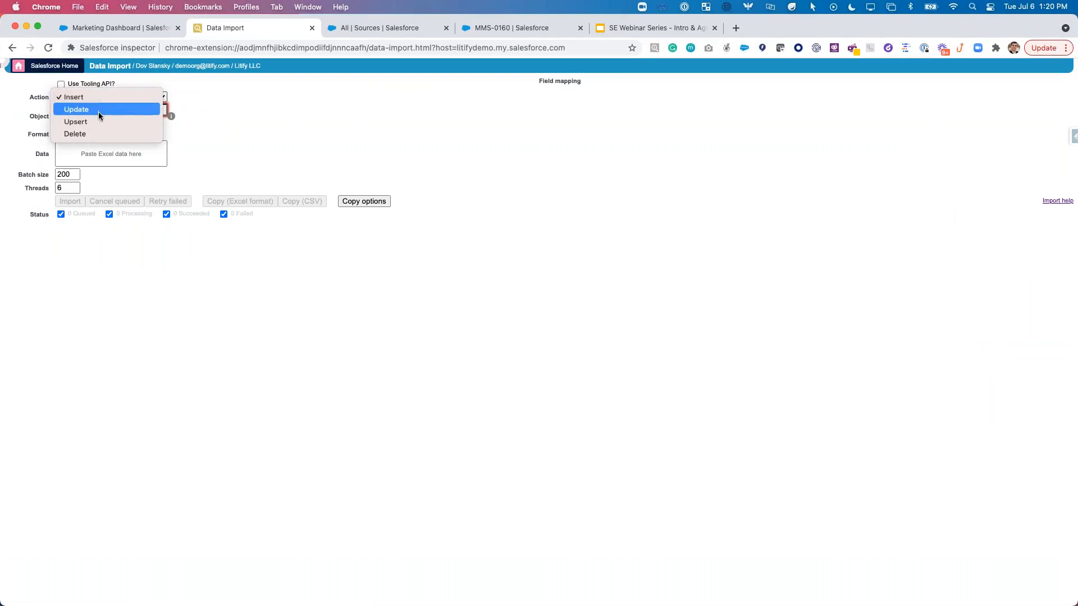
{"action": "left_click", "coordinate": [101, 111]}
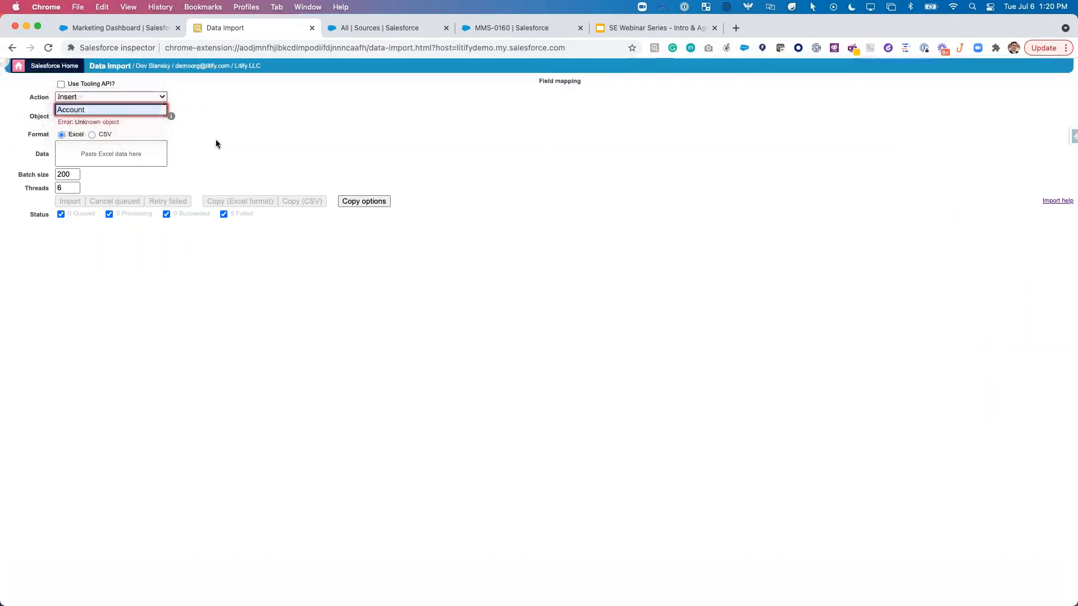
{"action": "left_click", "coordinate": [118, 111]}
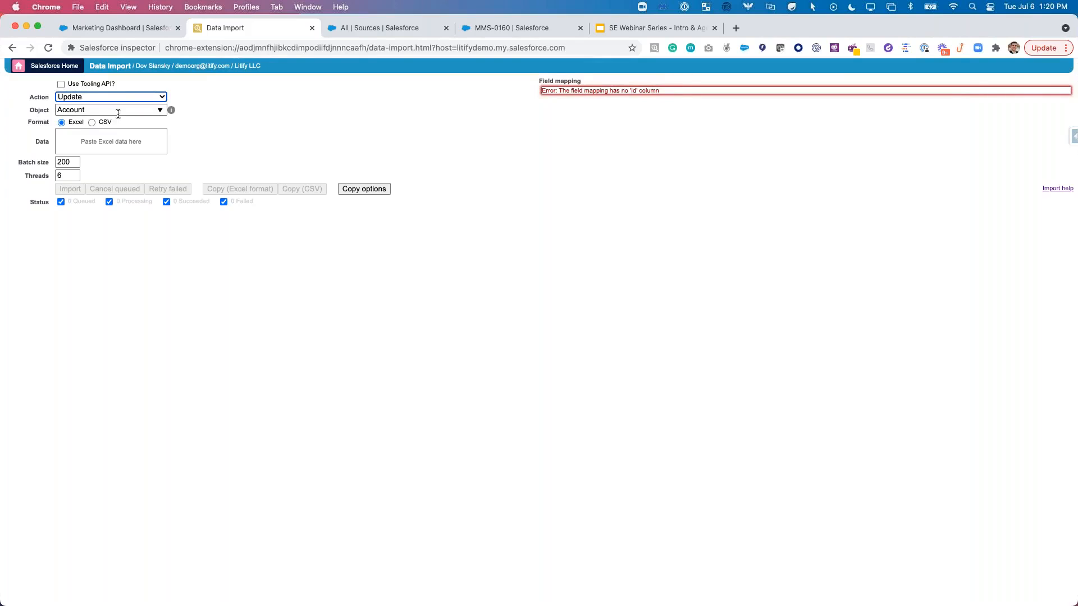
{"action": "key", "text": "super+a"}
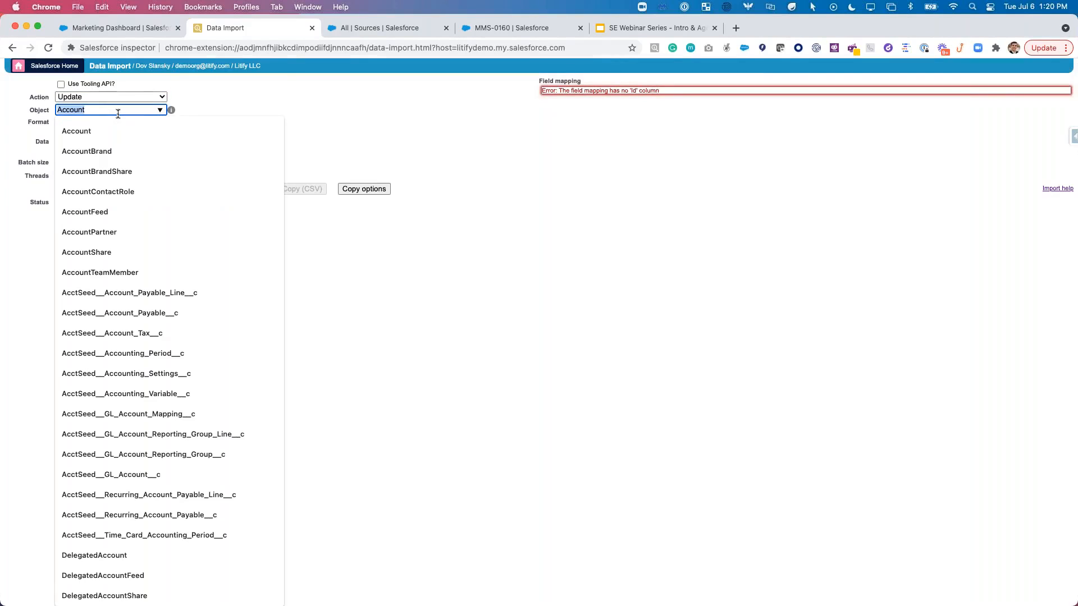
{"action": "type", "text": "mont"}
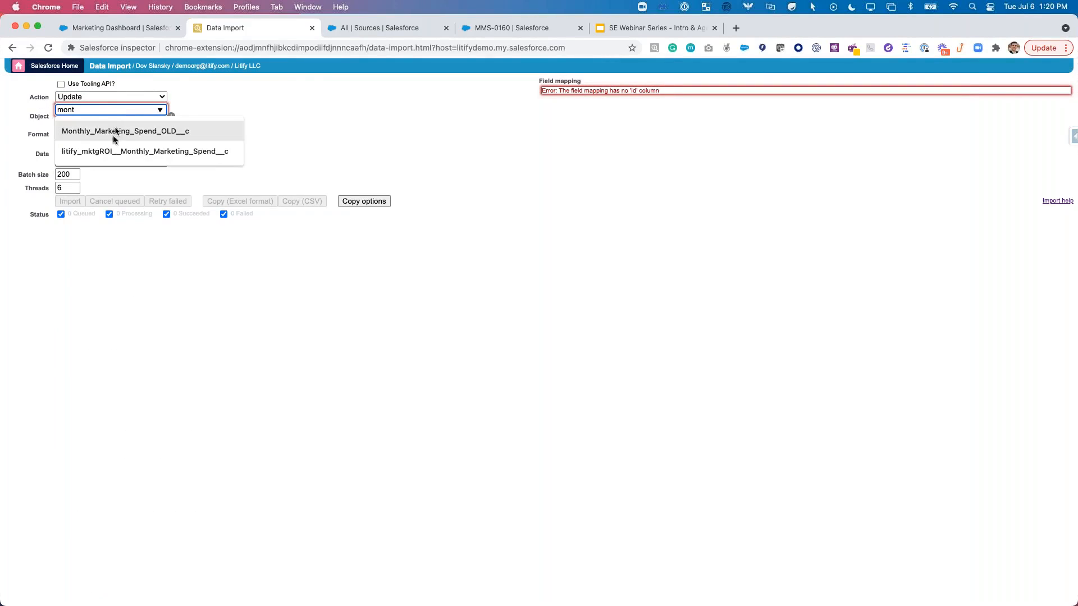
{"action": "left_click", "coordinate": [114, 150]}
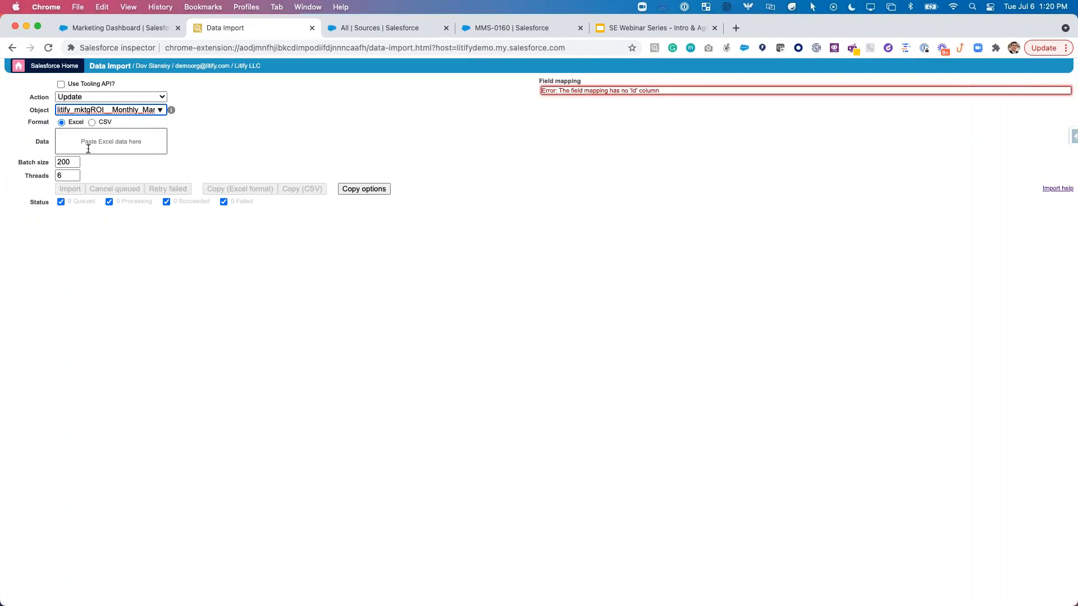
{"action": "left_click", "coordinate": [129, 149]}
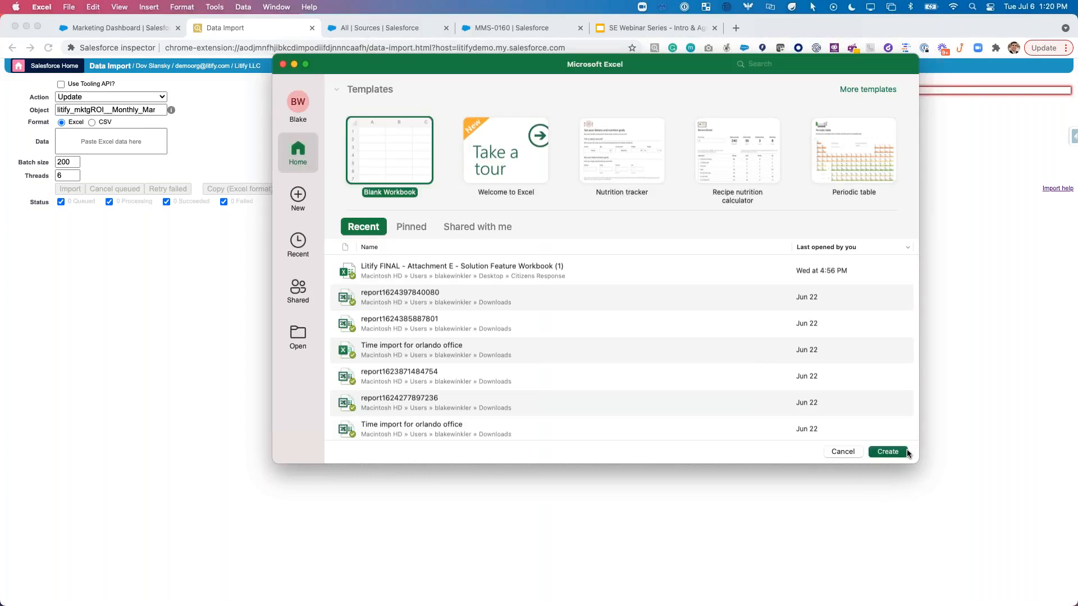
Step: Create a blank workbook in Microsoft Excel with the column headers Source ID, Amount and Start Date in A1:C1
{"action": "left_click", "coordinate": [888, 452]}
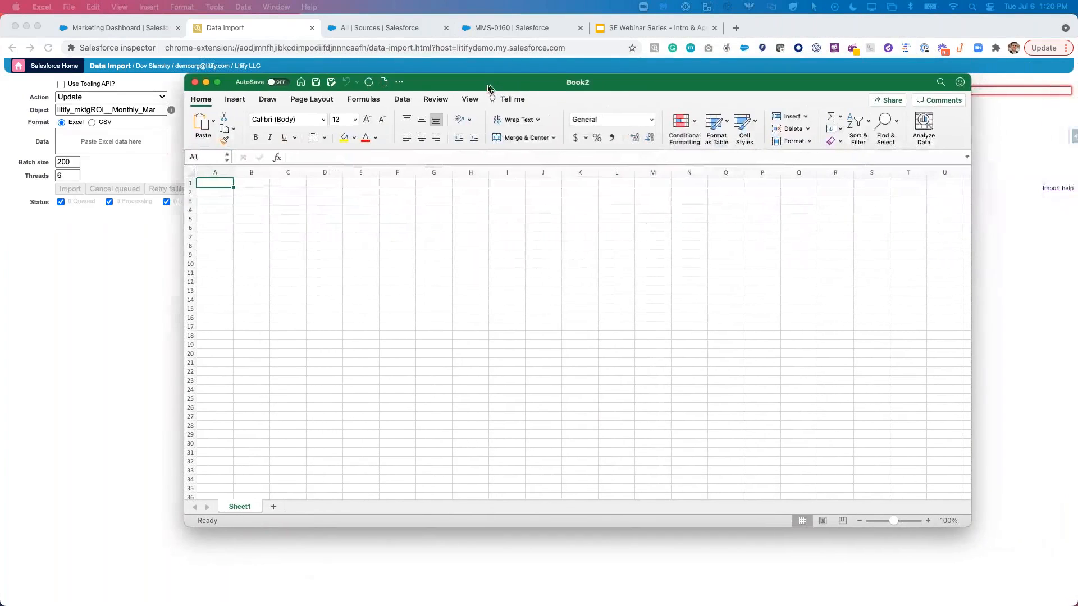
{"action": "type", "text": "S"}
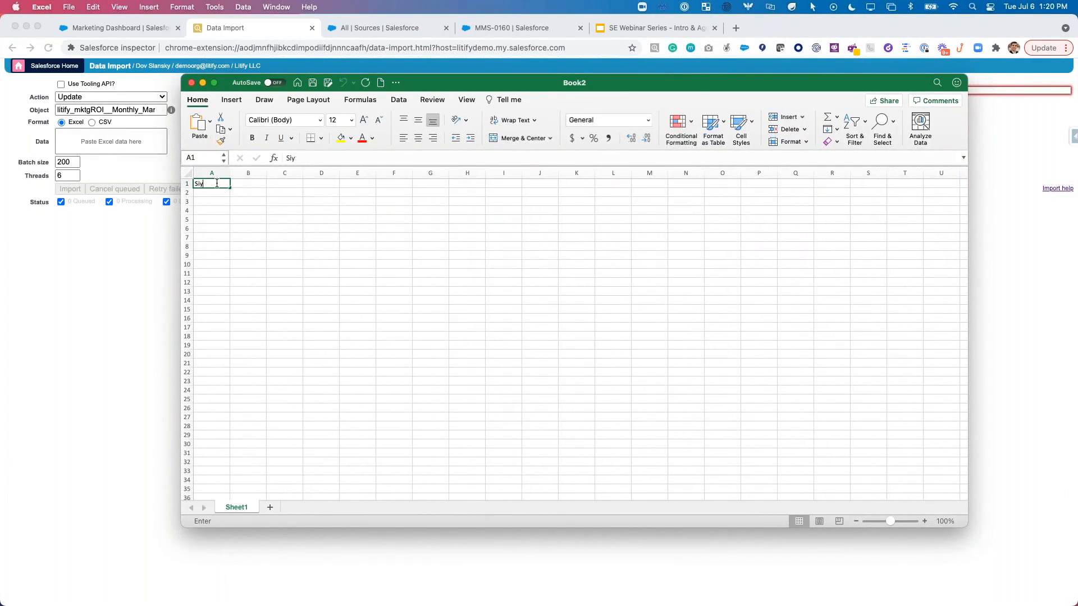
{"action": "type", "text": "ource ID"}
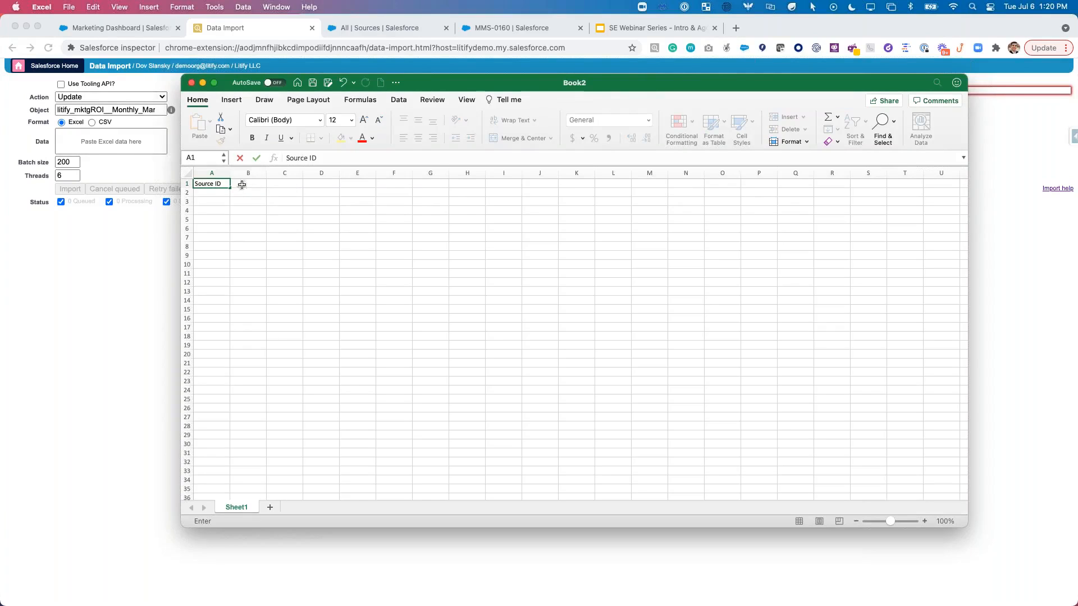
{"action": "left_click", "coordinate": [262, 182]}
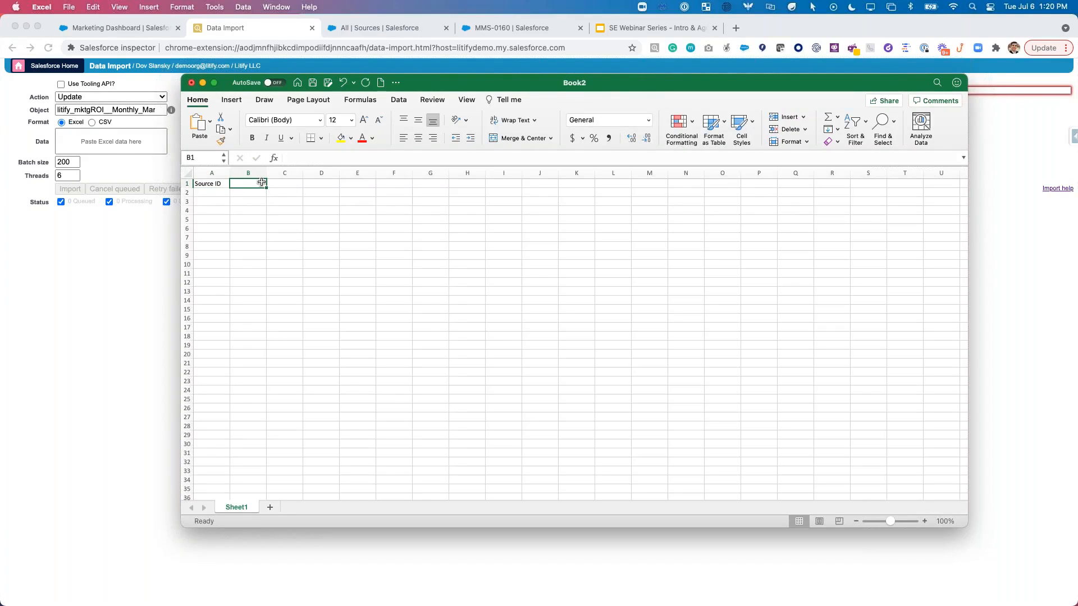
{"action": "type", "text": "Amount"}
{"action": "left_click", "coordinate": [284, 185]}
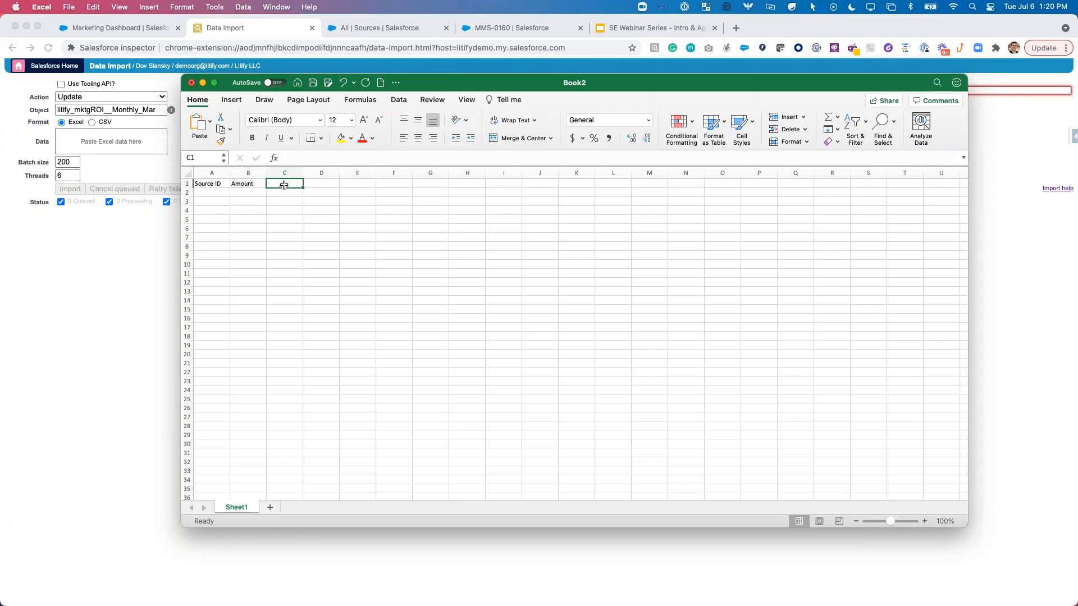
{"action": "type", "text": "Start Date"}
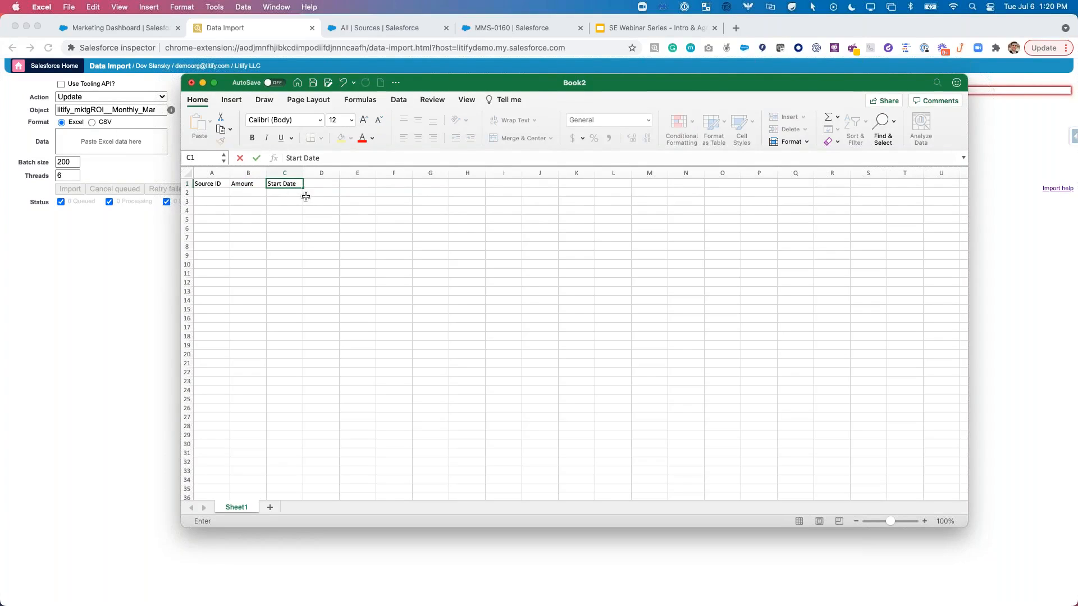
Step: Enter Google in cell A2 under the Source ID header
{"action": "left_click", "coordinate": [211, 193]}
{"action": "type", "text": "Googl"}
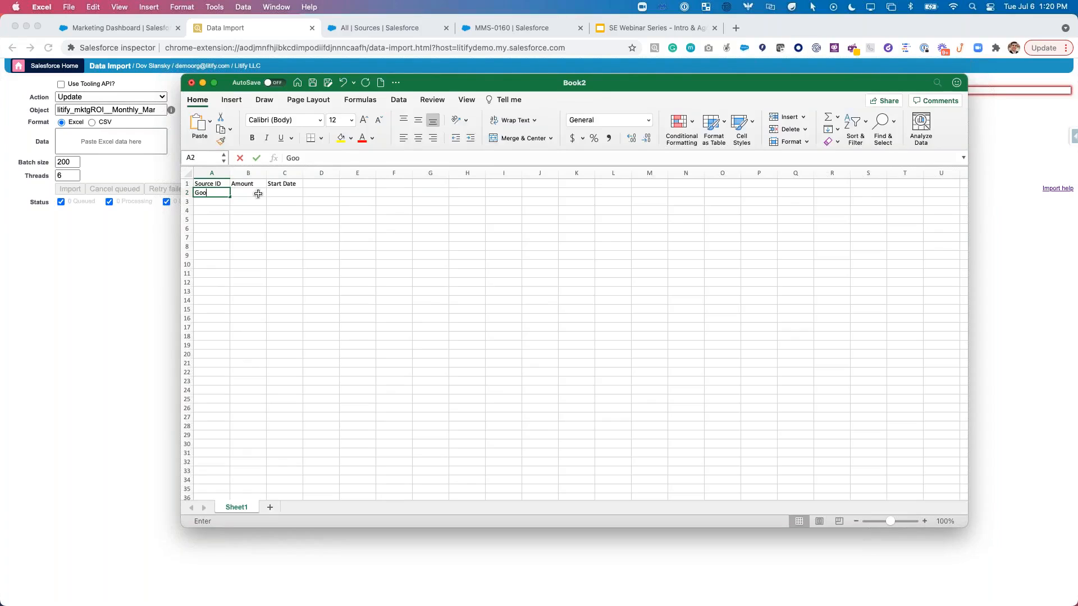
{"action": "key", "text": "BackSpace"}
{"action": "type", "text": "k"}
{"action": "key", "text": "BackSpace"}
{"action": "type", "text": "le"}
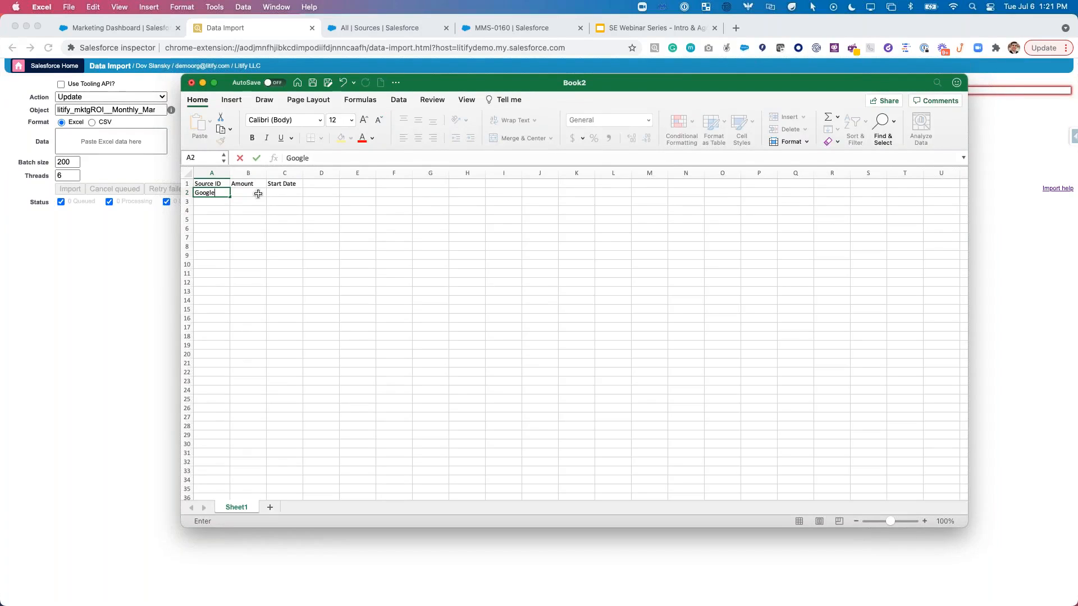
{"action": "key", "text": "Return"}
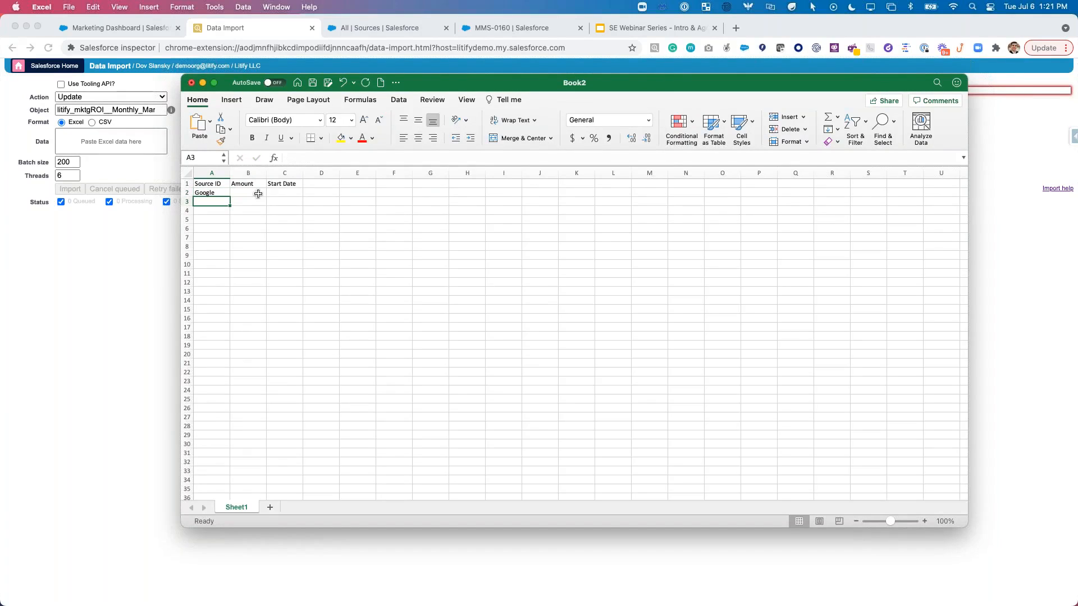
Step: Replace the content of A2 with the Attorney Referral source's record ID, copied from its Salesforce record URL
{"action": "double_click", "coordinate": [215, 194]}
{"action": "double_click", "coordinate": [216, 194]}
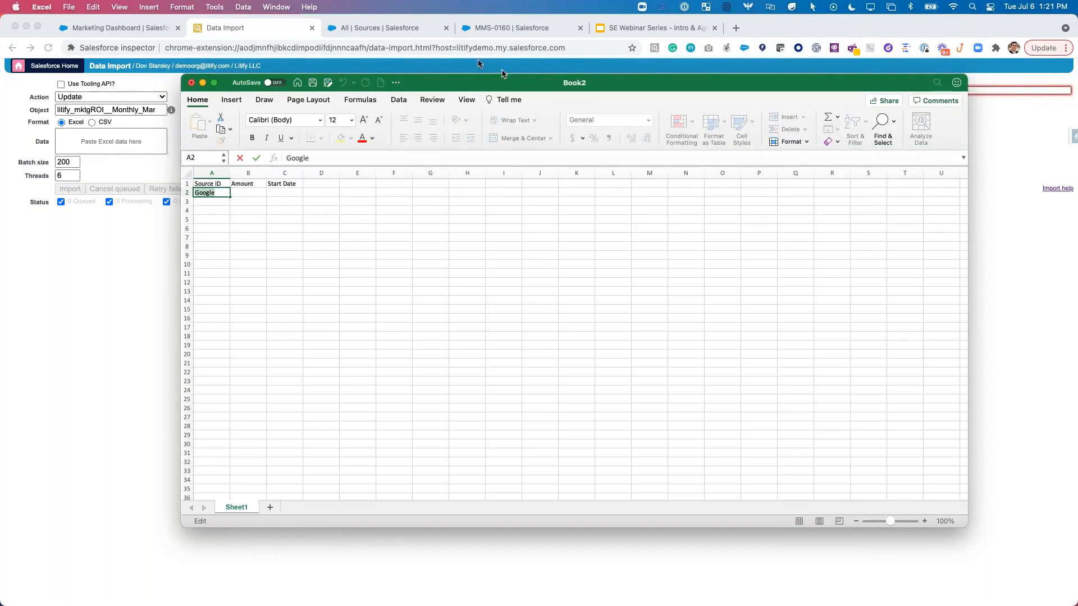
{"action": "left_click", "coordinate": [366, 25]}
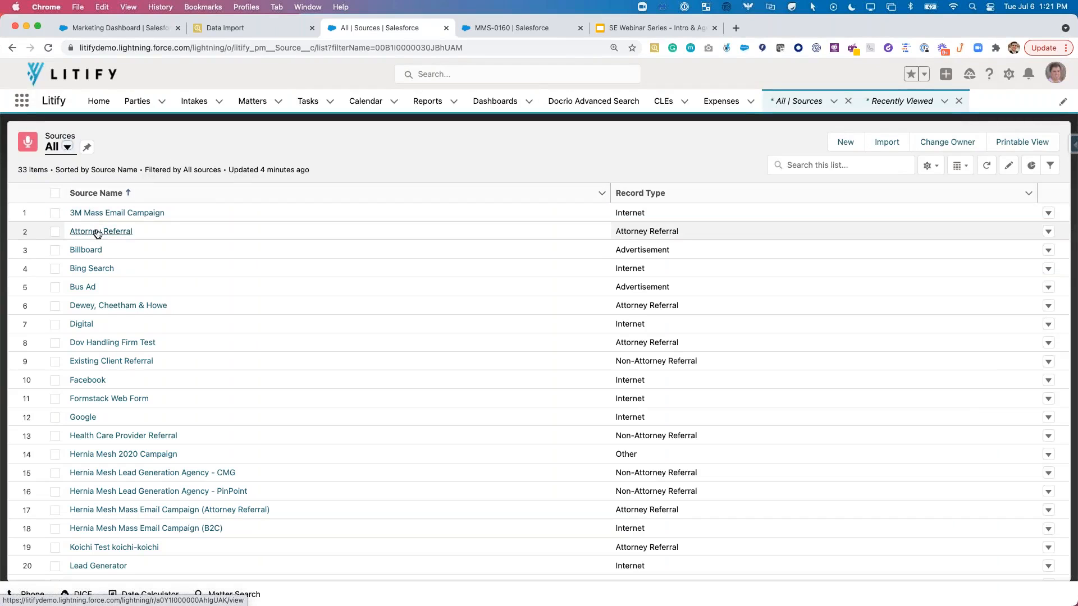
{"action": "left_click", "coordinate": [97, 233]}
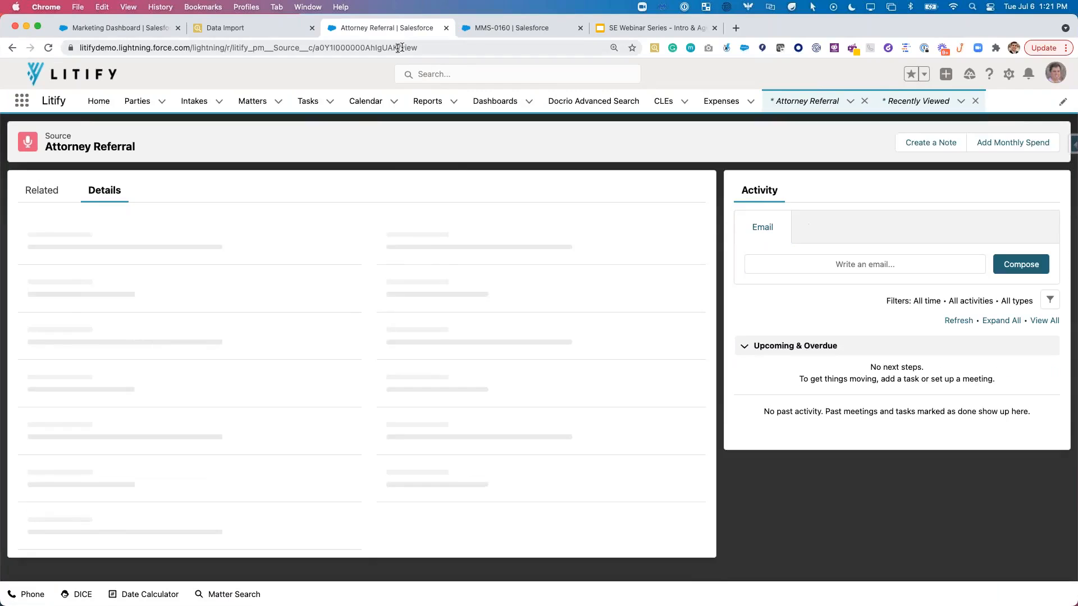
{"action": "left_click", "coordinate": [394, 47]}
{"action": "double_click", "coordinate": [394, 48]}
{"action": "key", "text": "super+c"}
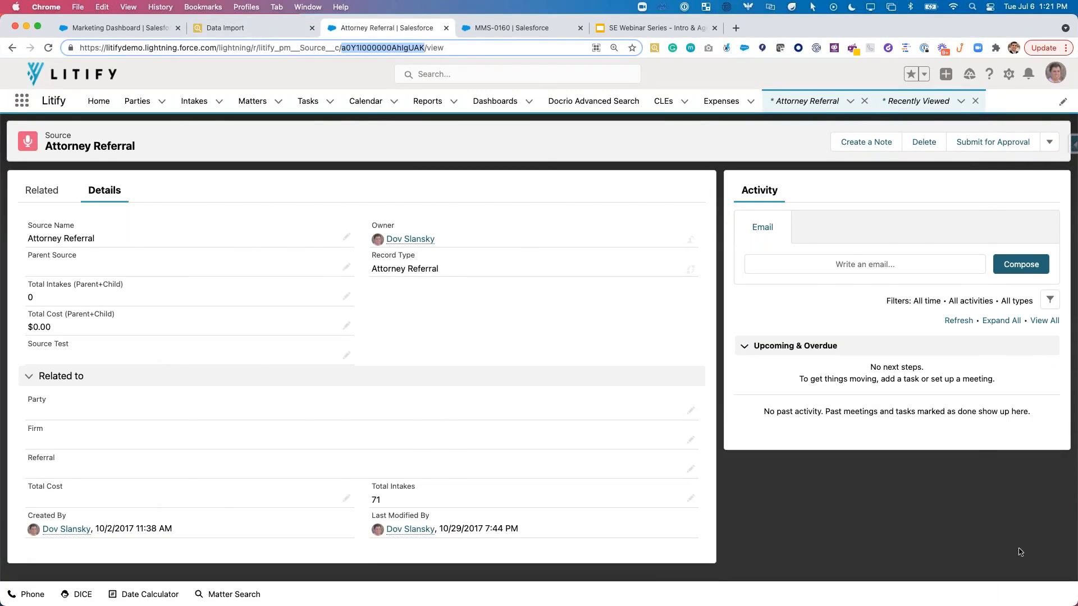
{"action": "key", "text": "super+Tab"}
{"action": "key", "text": "super+v"}
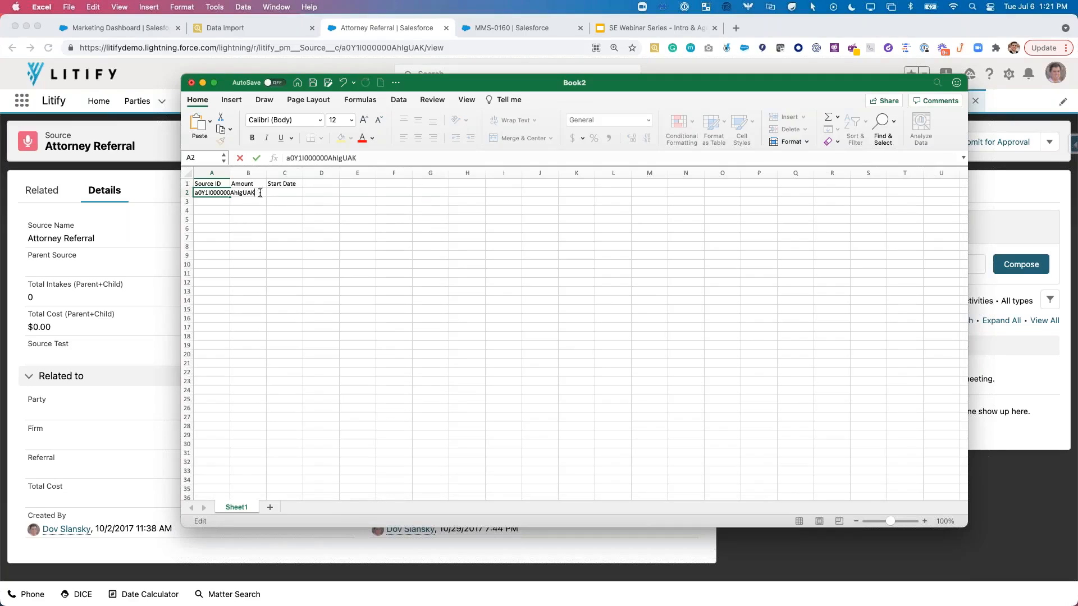
Step: Enter 2000 as the Amount in B2 and 7/1/2021 as the Start Date in C2
{"action": "left_click", "coordinate": [250, 193]}
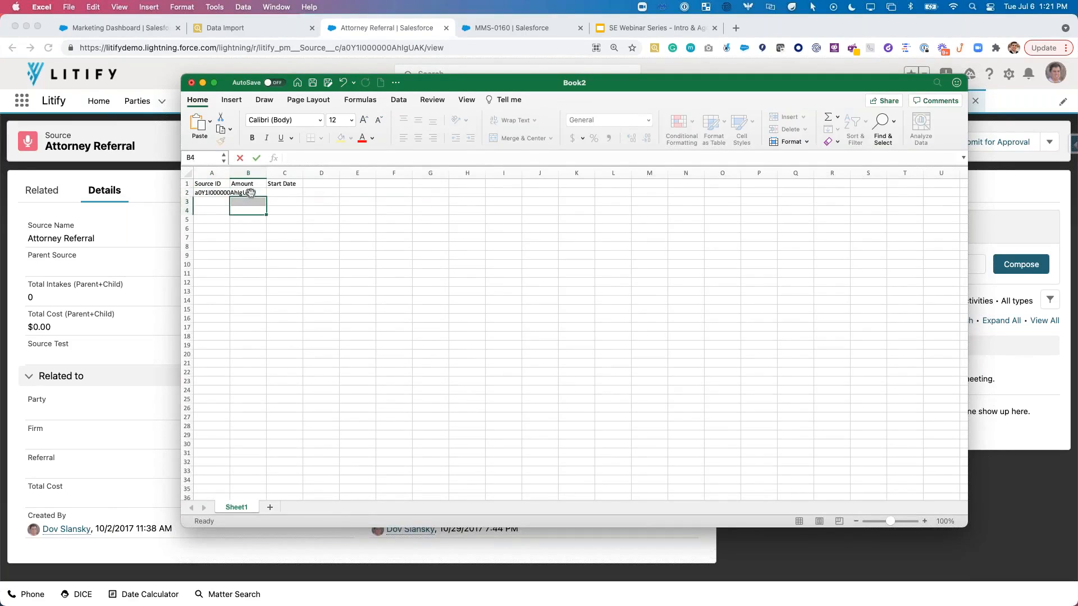
{"action": "type", "text": "2000"}
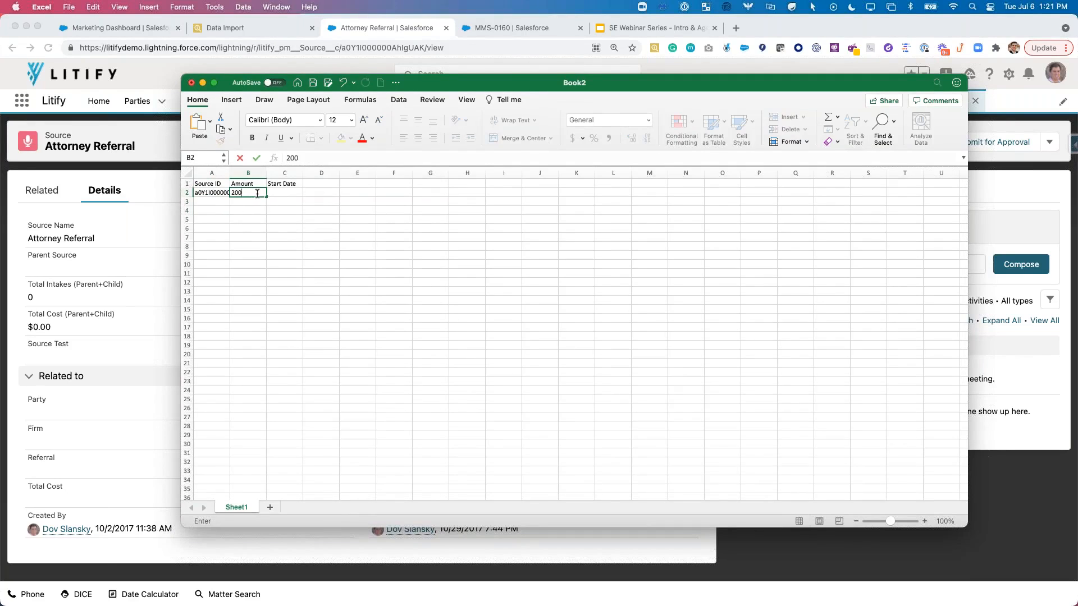
{"action": "left_click", "coordinate": [284, 192]}
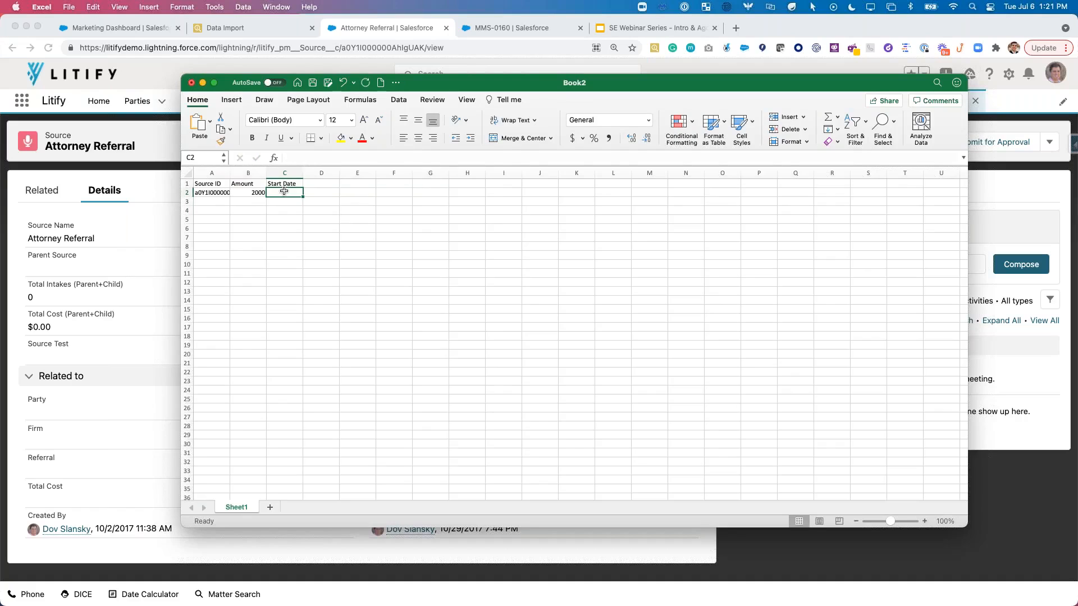
{"action": "type", "text": "7/1/202"}
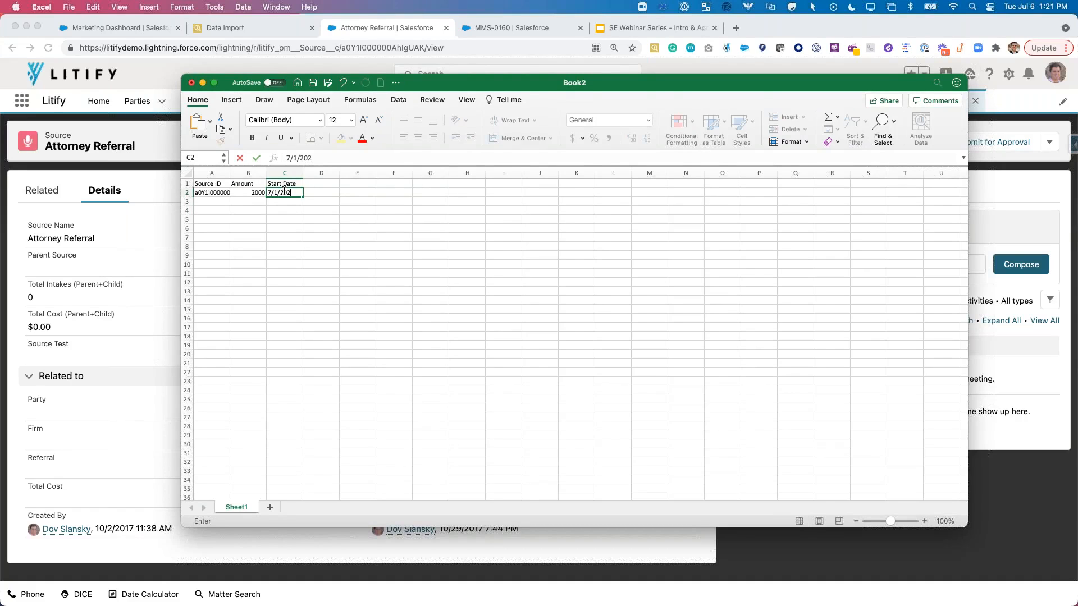
{"action": "type", "text": "1"}
{"action": "key", "text": "Return"}
{"action": "scroll", "coordinate": [295, 192], "scroll_direction": "right", "scroll_amount": 1}
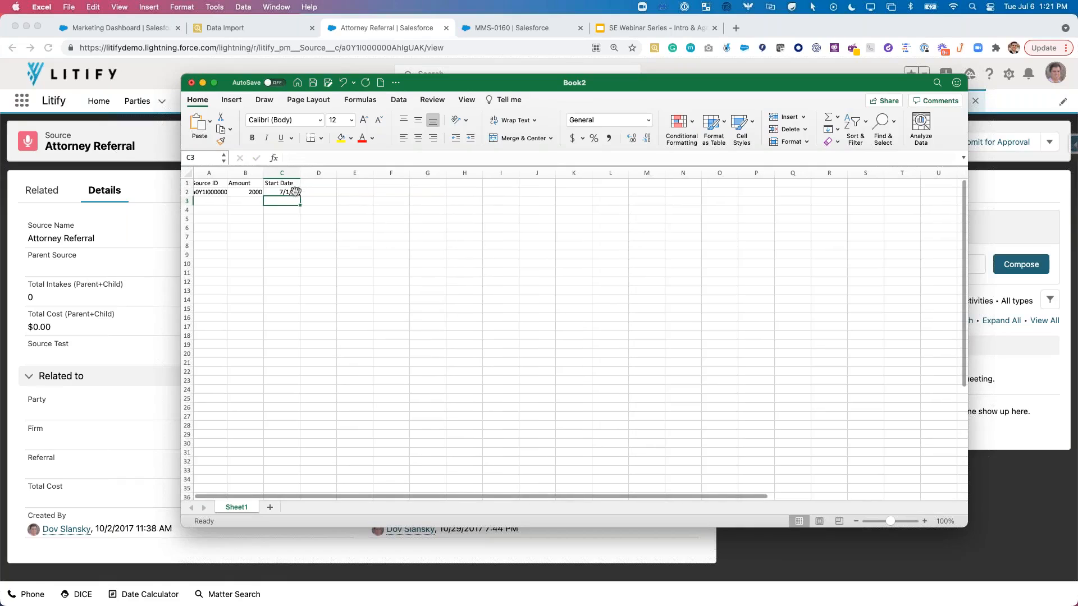
Step: Format the start date in C2 with the 2012-03-14 date type
{"action": "left_click", "coordinate": [294, 192]}
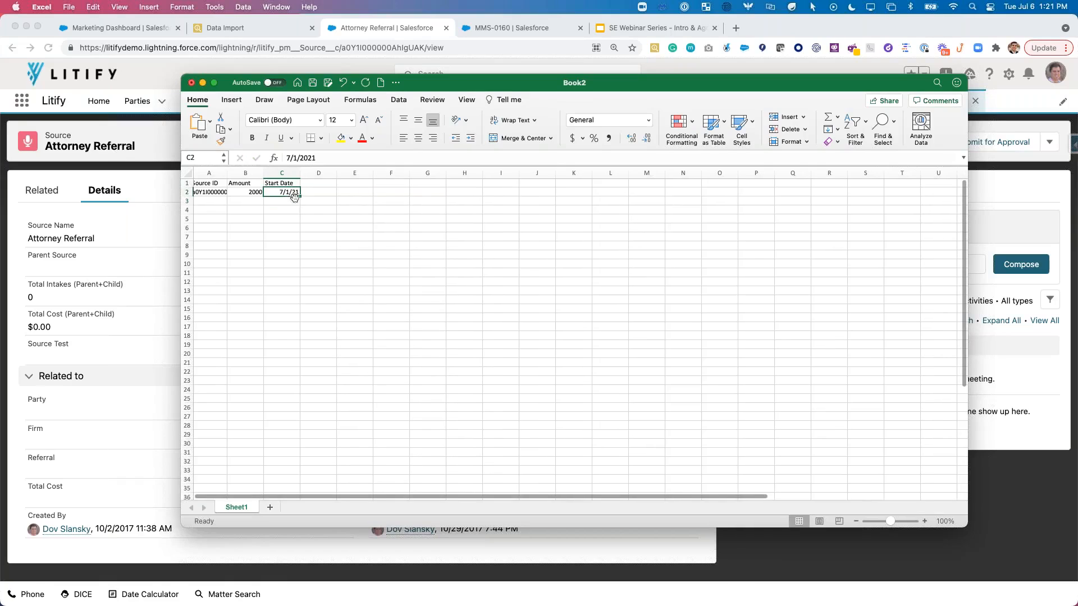
{"action": "left_click", "coordinate": [631, 121]}
{"action": "left_click", "coordinate": [648, 121]}
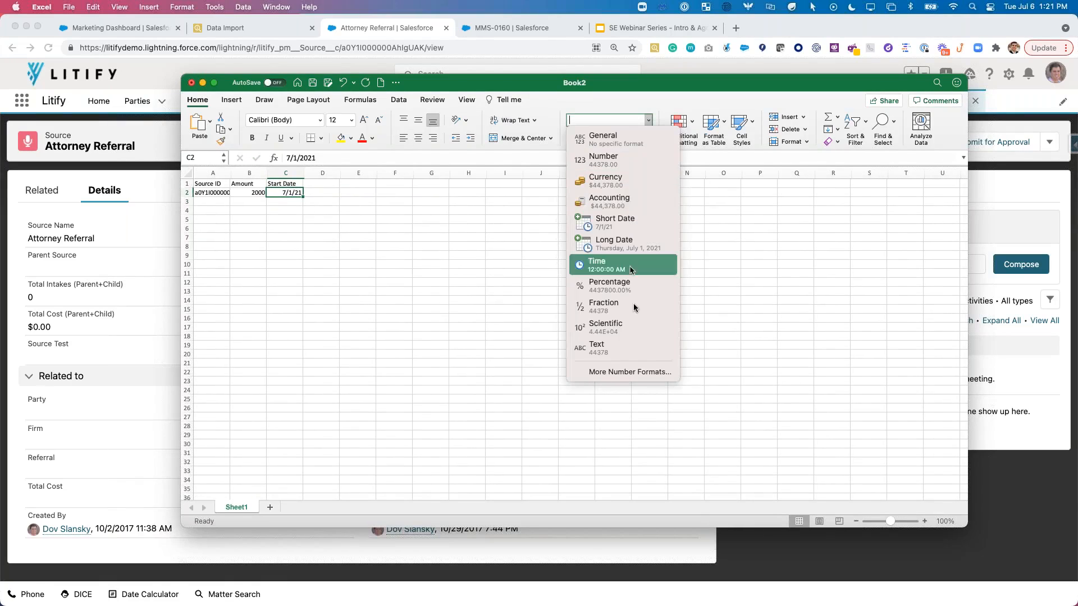
{"action": "left_click", "coordinate": [637, 373]}
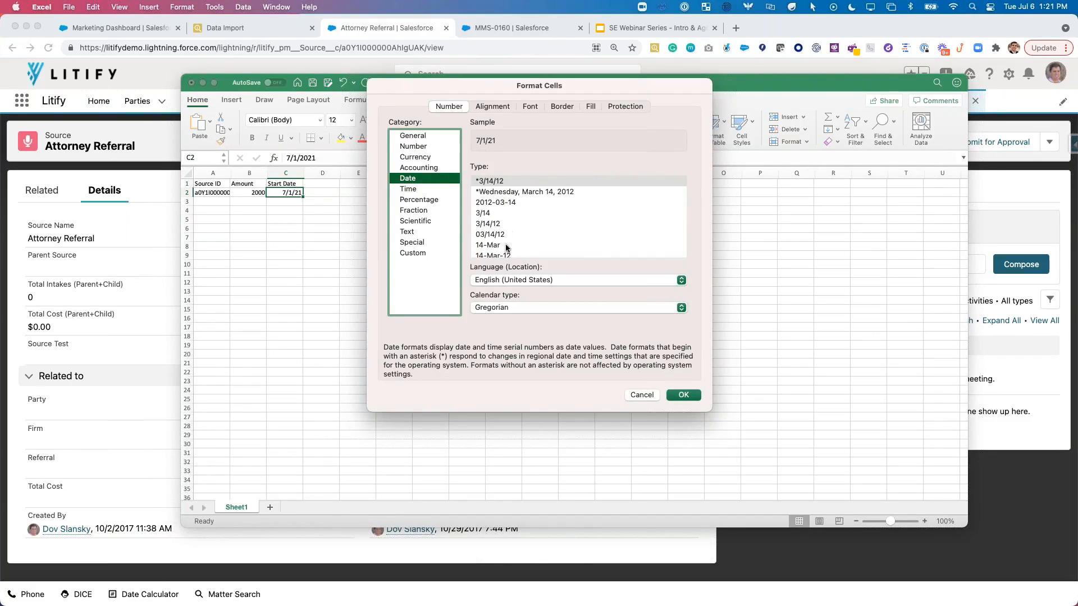
{"action": "left_click", "coordinate": [511, 203]}
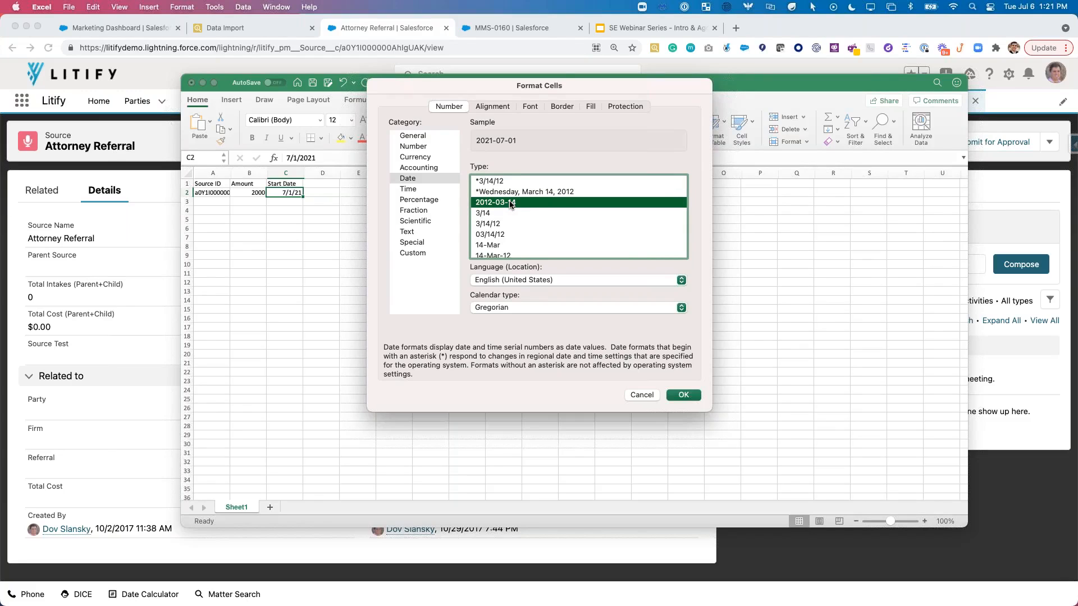
{"action": "left_click", "coordinate": [685, 395]}
{"action": "left_click", "coordinate": [446, 283]}
Step: Copy A1:C2 and paste it as Excel data into Salesforce Inspector's Data Import
{"action": "left_click_drag", "start_coordinate": [209, 181], "coordinate": [285, 193]}
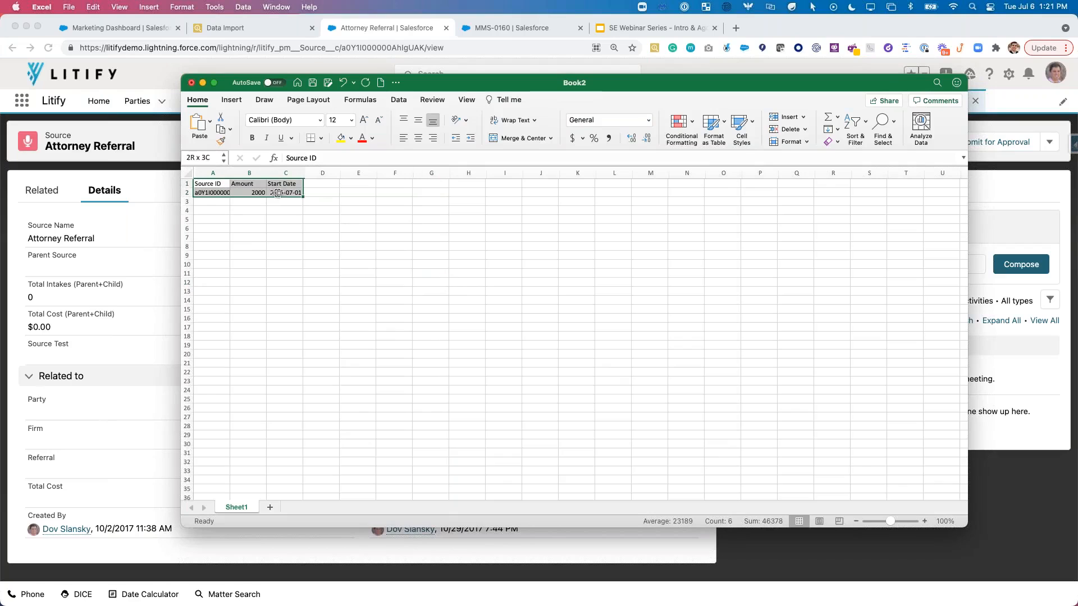
{"action": "right_click", "coordinate": [285, 193]}
{"action": "left_click", "coordinate": [348, 215]}
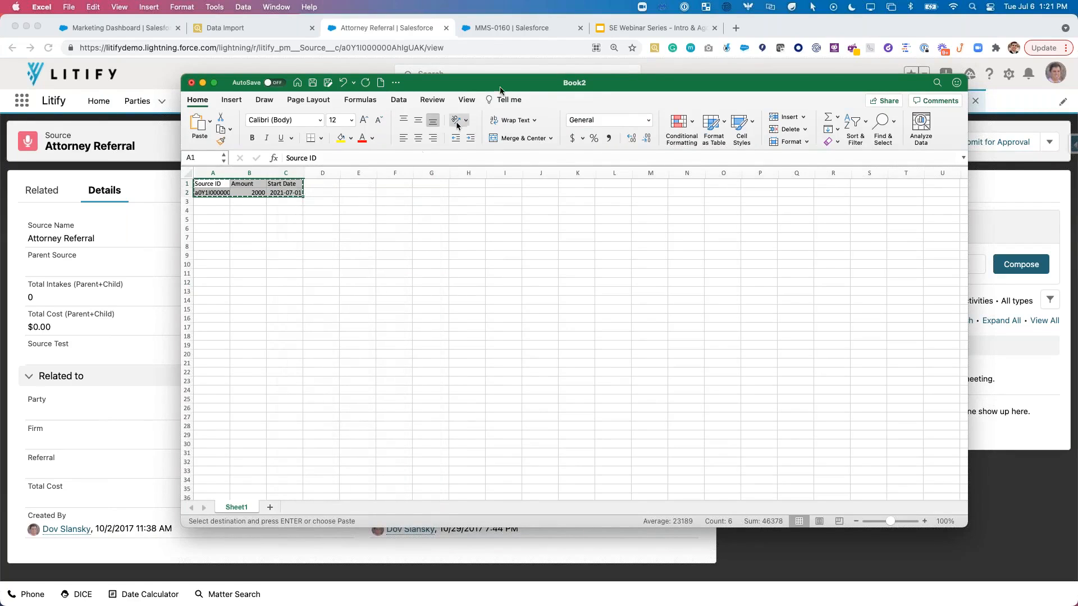
{"action": "left_click", "coordinate": [230, 34]}
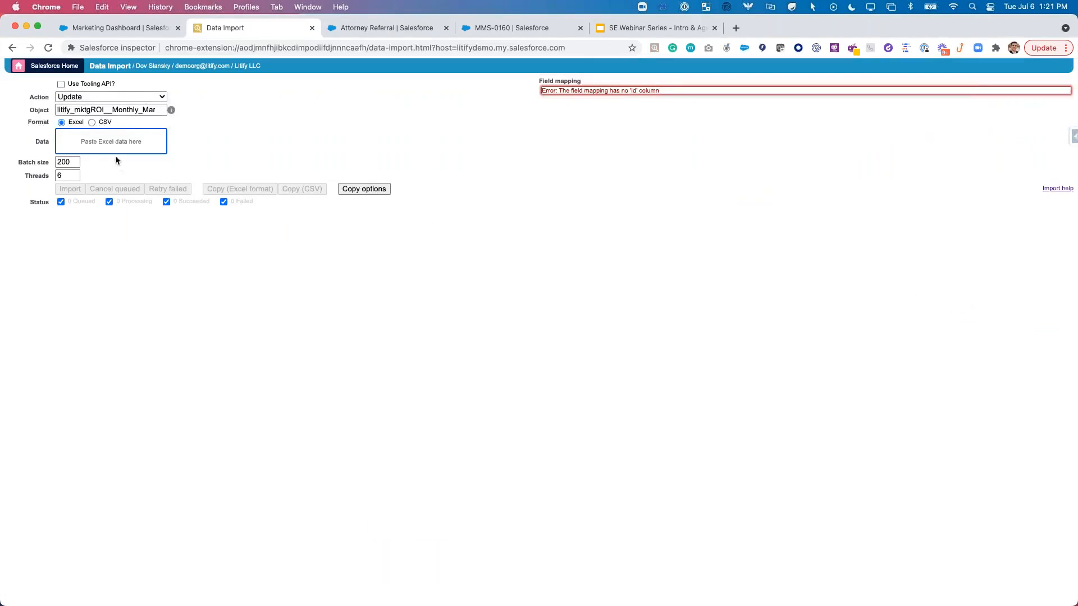
{"action": "left_click", "coordinate": [116, 143]}
{"action": "key", "text": "super+v"}
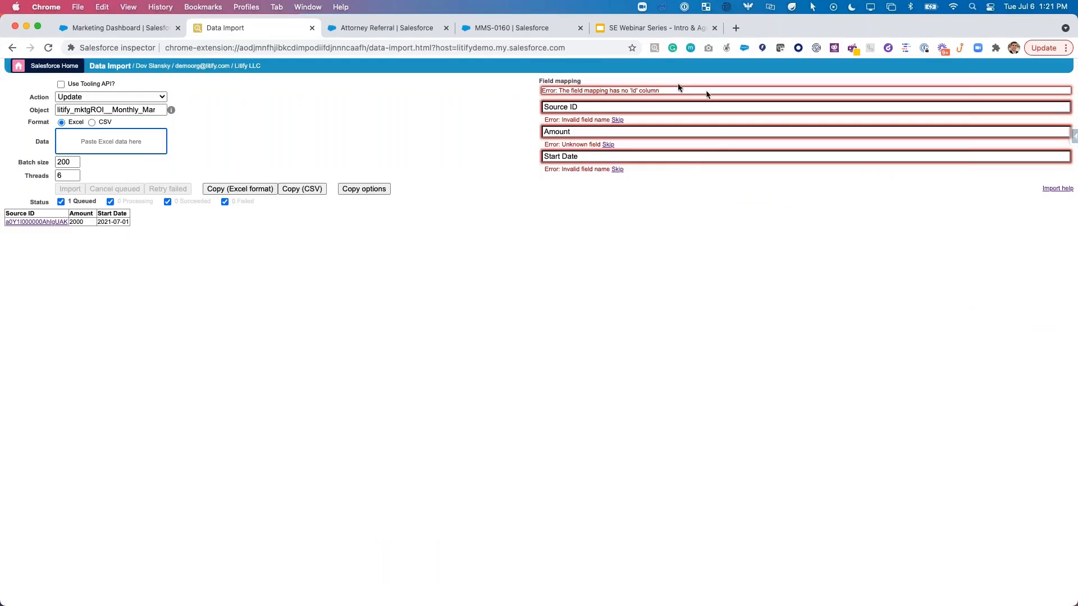
Step: Map Source ID to litify_mktgROI__Source__c and Amount to litify_mktgROI__Spend__c
{"action": "left_click", "coordinate": [601, 107]}
{"action": "type", "text": "source"}
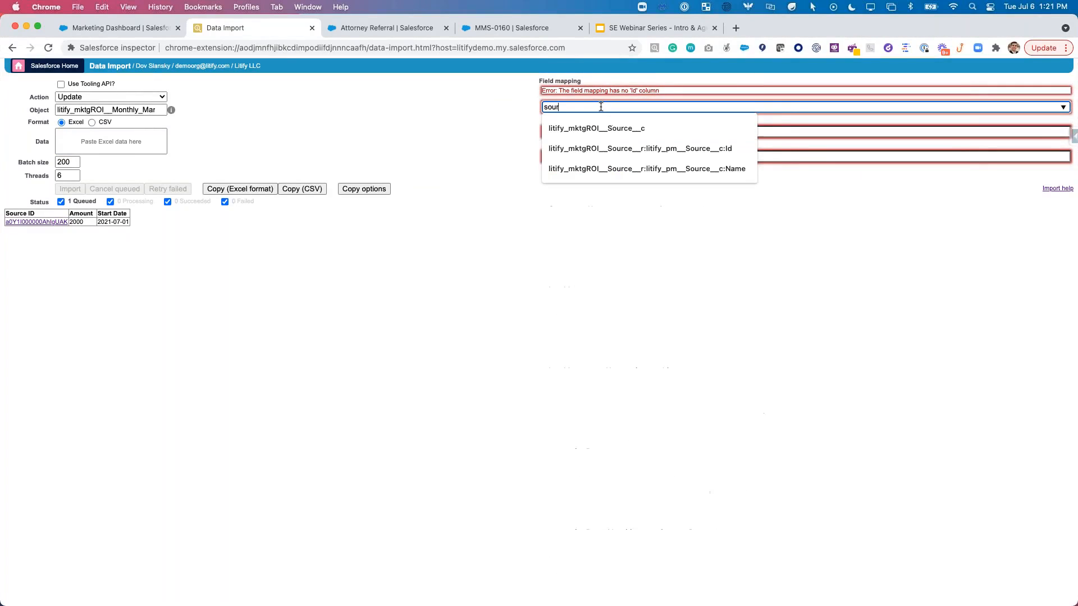
{"action": "left_click", "coordinate": [623, 132]}
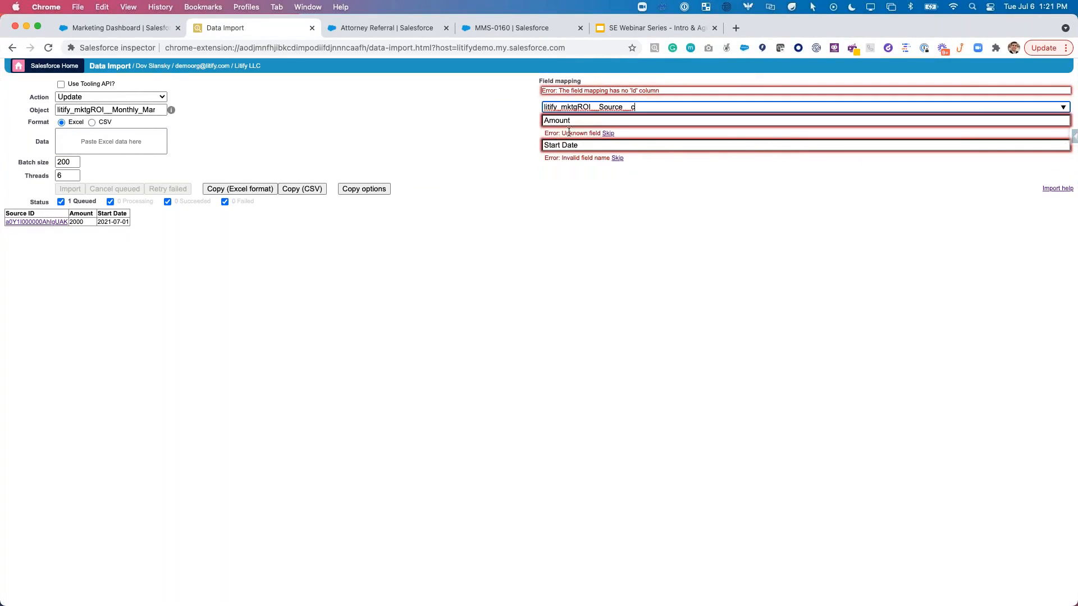
{"action": "left_click", "coordinate": [603, 121]}
{"action": "type", "text": "amo"}
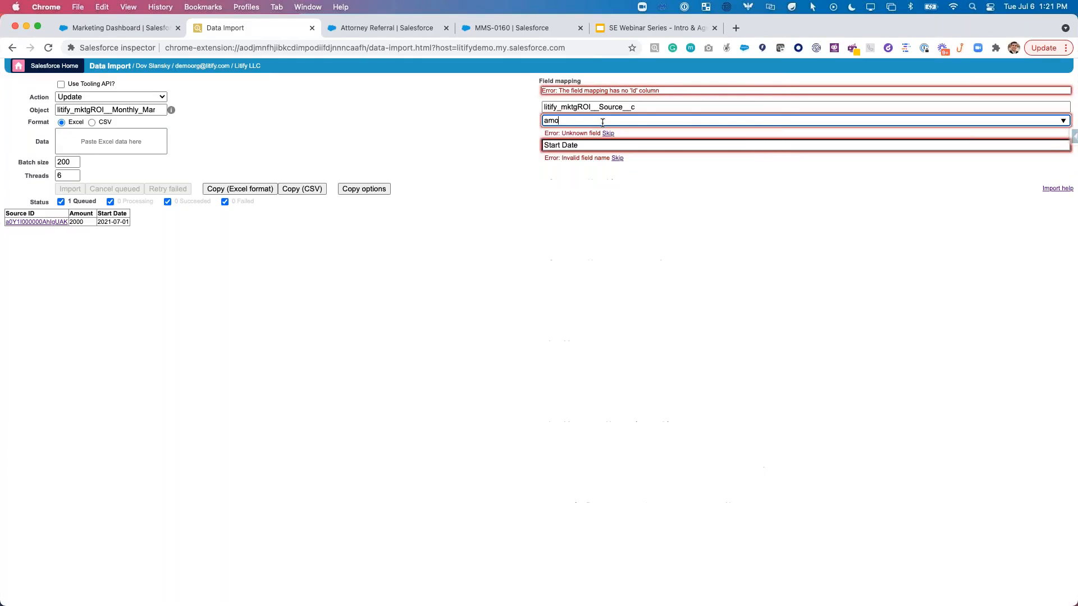
{"action": "key", "text": "BackSpace"}
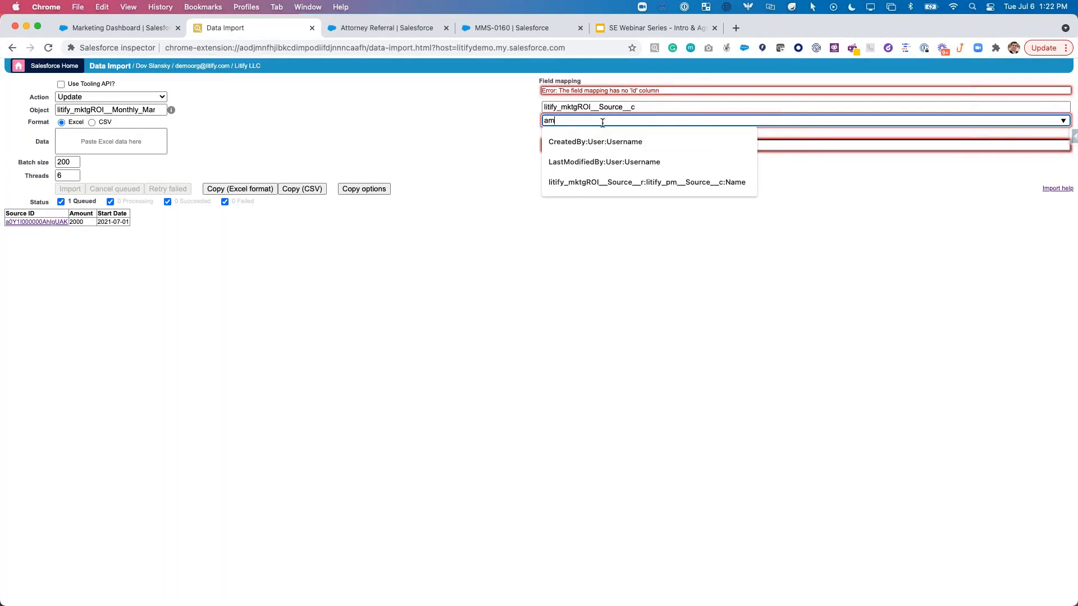
{"action": "key", "text": "BackSpace"}
{"action": "key", "text": "BackSpace"}
{"action": "type", "text": "spe"}
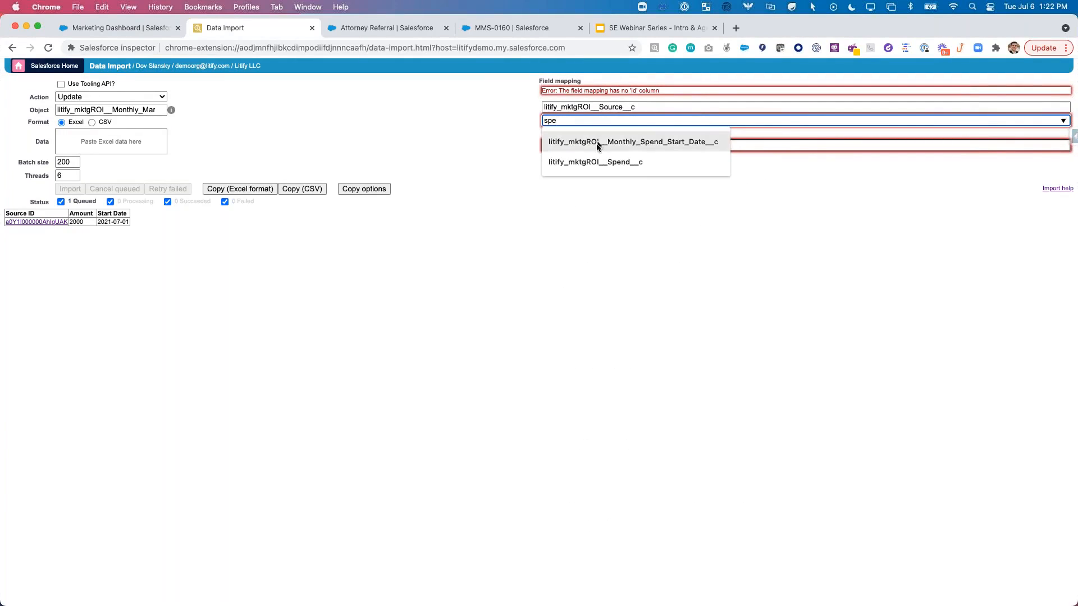
{"action": "left_click", "coordinate": [591, 152]}
Step: Map the Start Date column to litify_mktgROI__Monthly_Spend_Start_Date__c
{"action": "triple_click", "coordinate": [597, 138]}
{"action": "type", "text": "dat"}
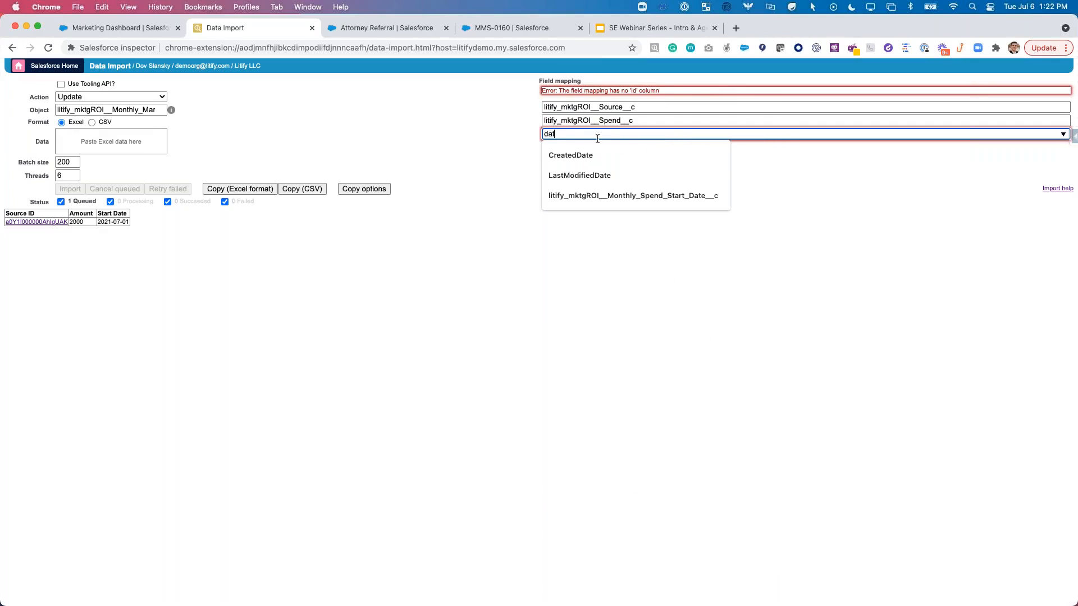
{"action": "left_click", "coordinate": [616, 201]}
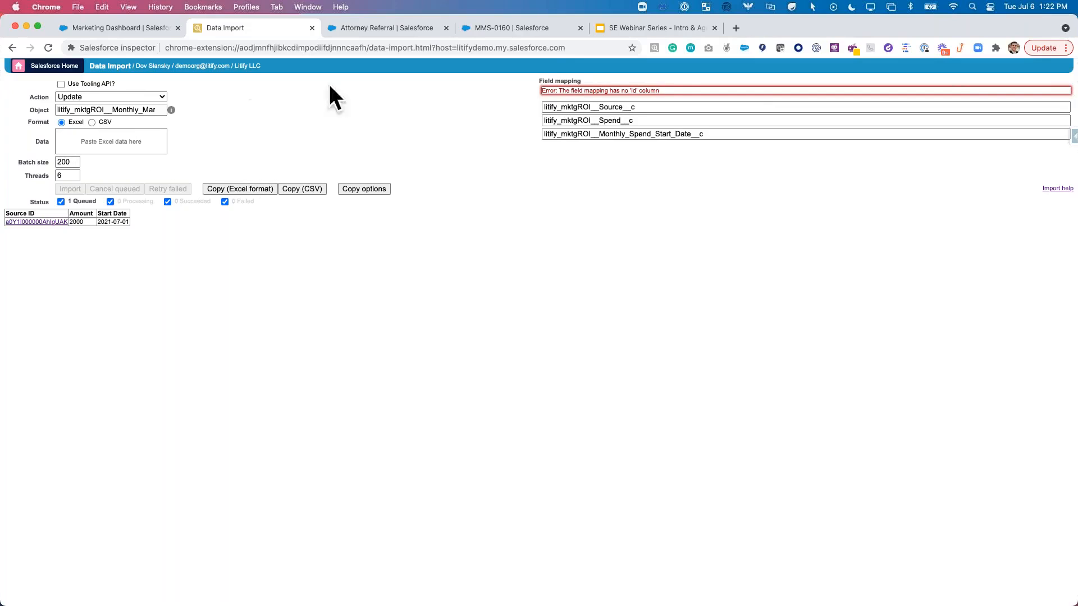
Step: Change the import action to Insert and paste the copied spreadsheet data in again
{"action": "left_click", "coordinate": [115, 97]}
{"action": "key", "text": "Up"}
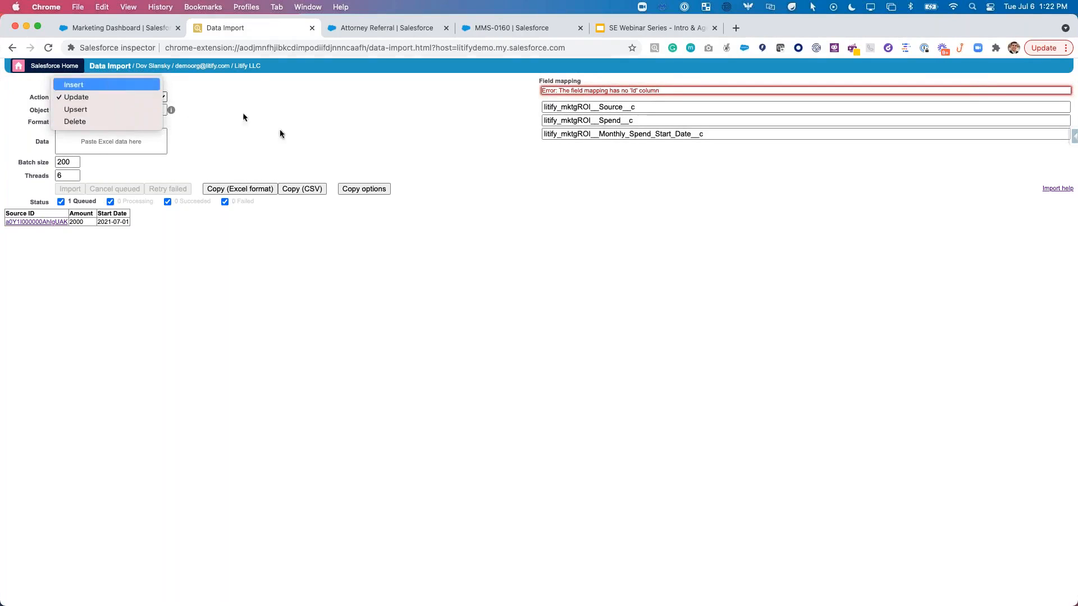
{"action": "key", "text": "Return"}
{"action": "left_click", "coordinate": [112, 141]}
{"action": "key", "text": "super+v"}
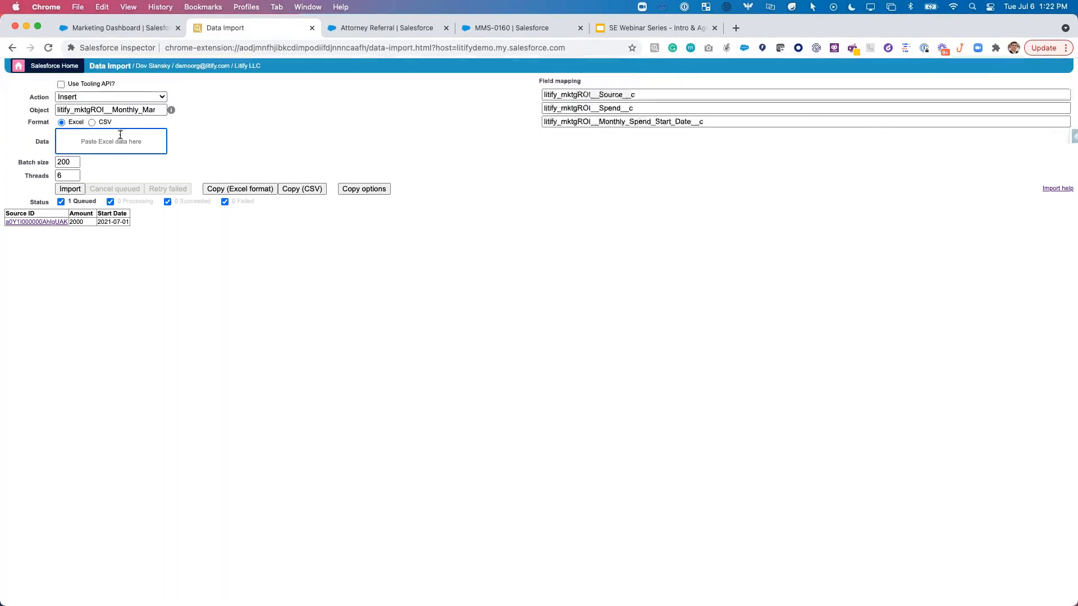
Step: Map the re-pasted Source ID column to litify_mktgROI__Source__c and Amount to litify_mktgROI__Spend__c
{"action": "triple_click", "coordinate": [581, 95]}
{"action": "type", "text": "sou"}
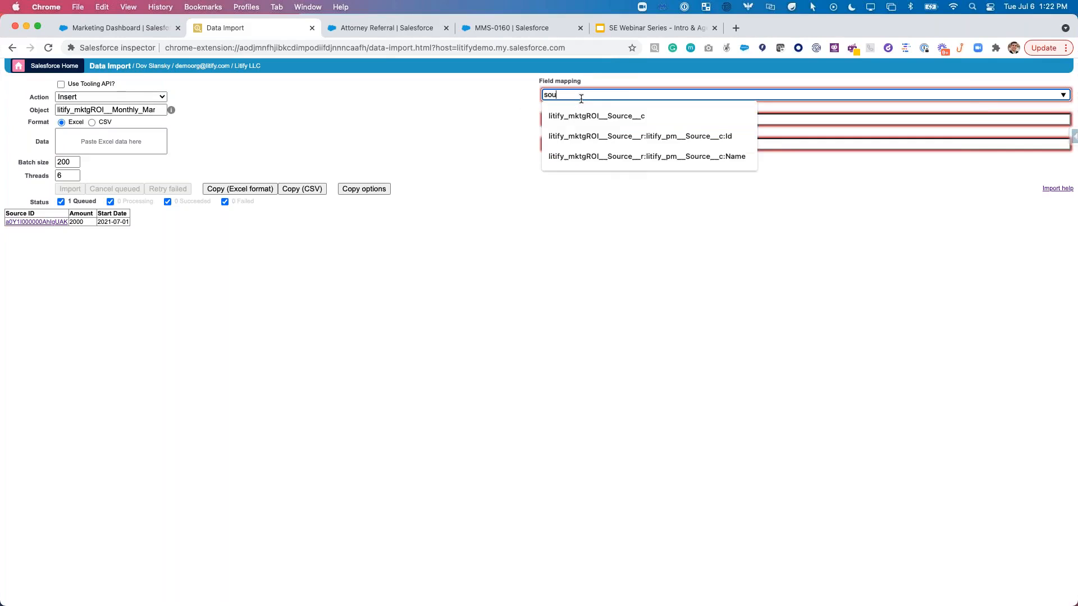
{"action": "type", "text": "r"}
{"action": "left_click", "coordinate": [585, 116]}
{"action": "triple_click", "coordinate": [592, 109]}
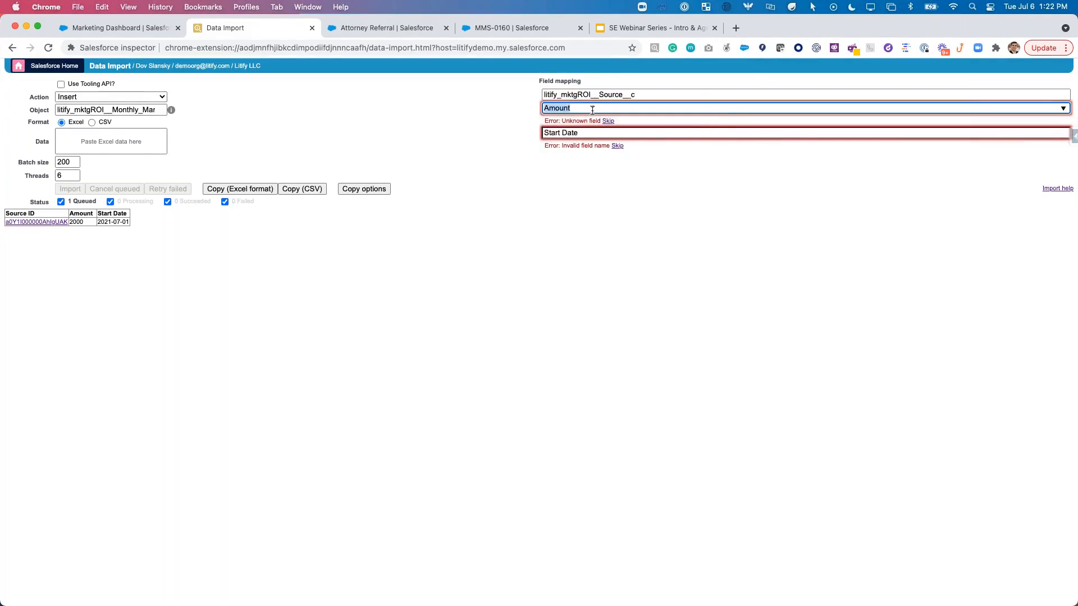
{"action": "type", "text": "spend"}
{"action": "left_click", "coordinate": [633, 153]}
Step: Map Start Date to litify_mktgROI__Monthly_Spend_Start_Date__c and import the queued monthly spend record
{"action": "left_click", "coordinate": [616, 122]}
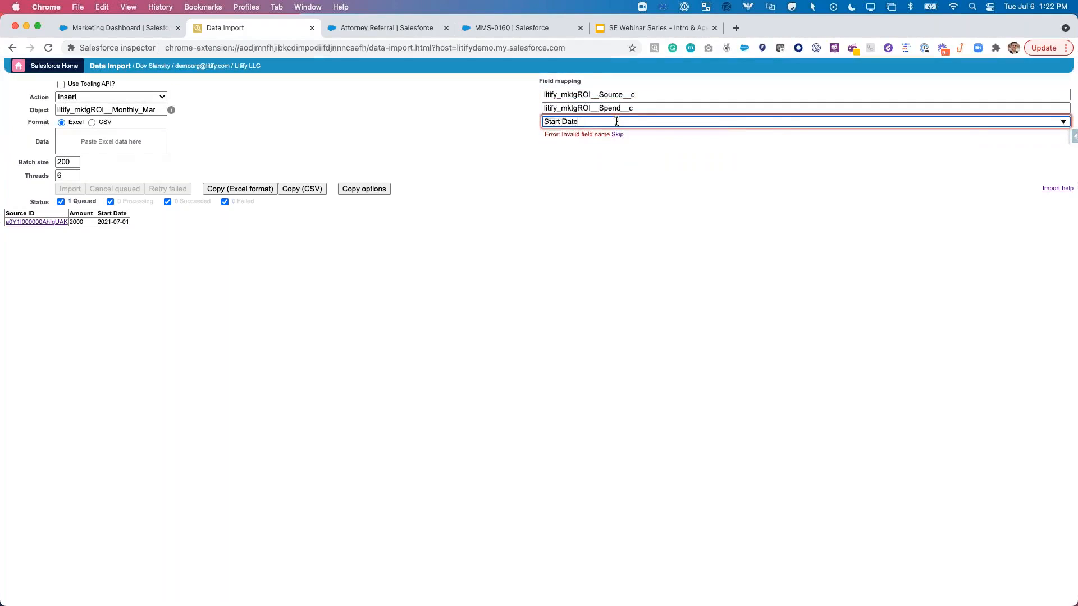
{"action": "triple_click", "coordinate": [616, 122]}
{"action": "key", "text": "BackSpace"}
{"action": "type", "text": "date"}
{"action": "left_click", "coordinate": [606, 183]}
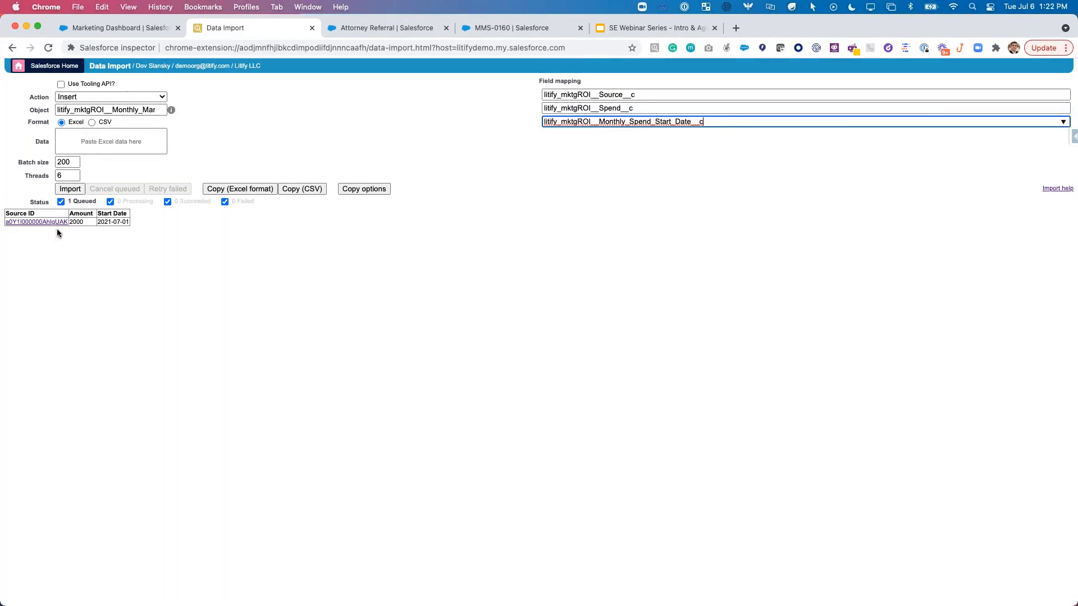
{"action": "left_click", "coordinate": [67, 191]}
{"action": "left_click", "coordinate": [522, 231]}
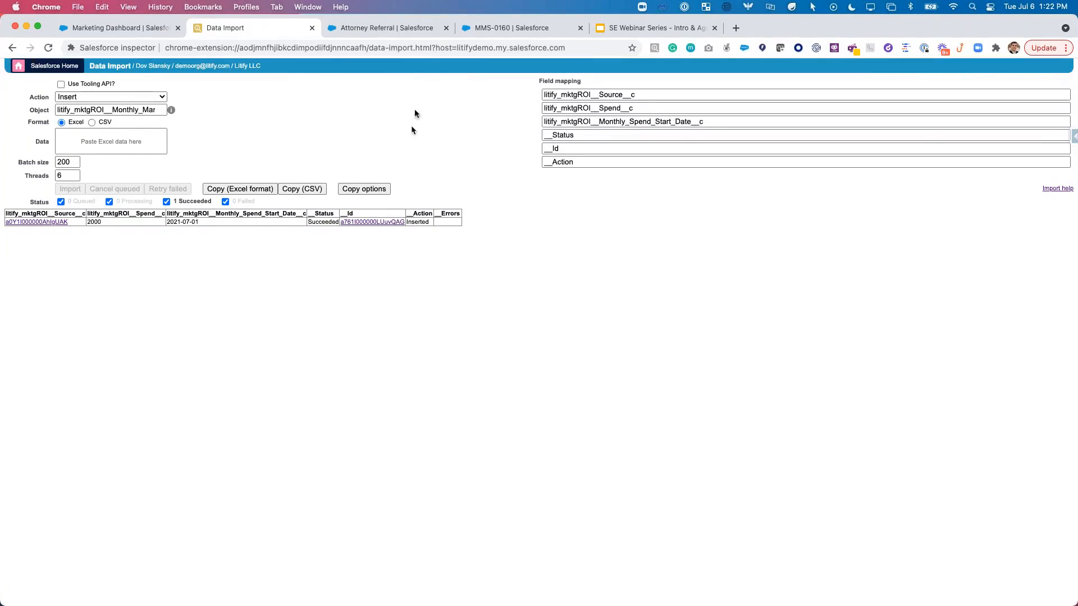
Step: Return to the Monthly Marketing Spends list, discard the blank new spend form, refresh the list and check the Attorney Referral - 2021-07-01 record
{"action": "left_click", "coordinate": [511, 28]}
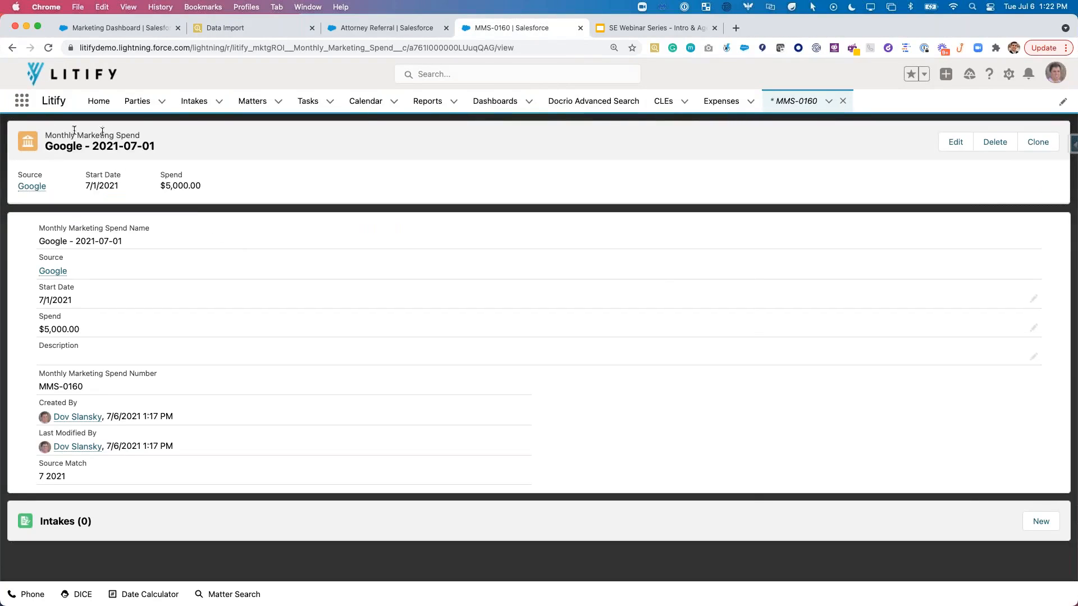
{"action": "left_click", "coordinate": [13, 48]}
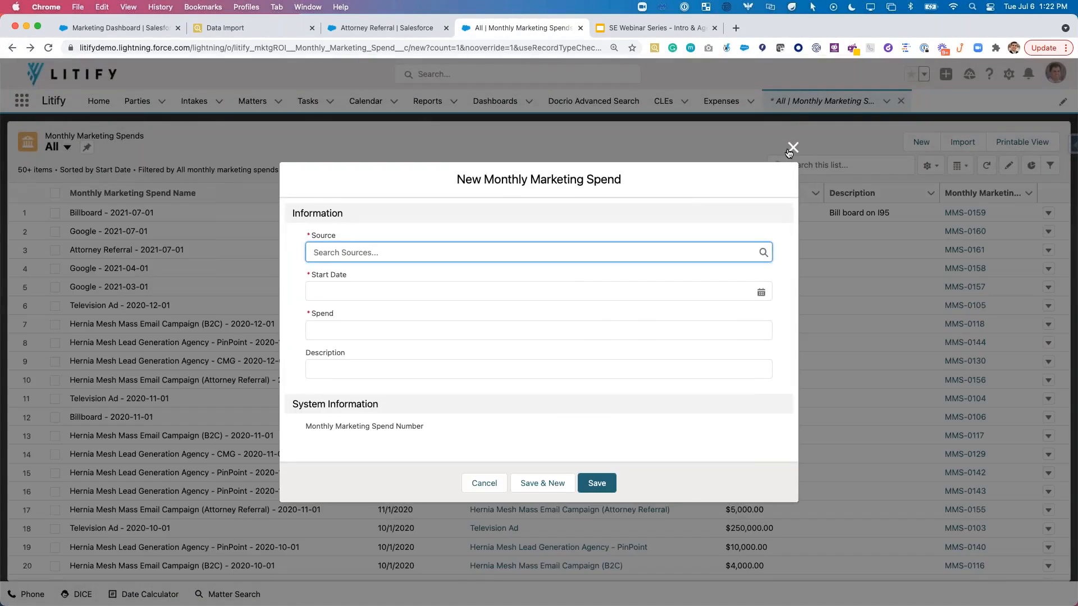
{"action": "left_click", "coordinate": [789, 151]}
{"action": "left_click", "coordinate": [987, 171]}
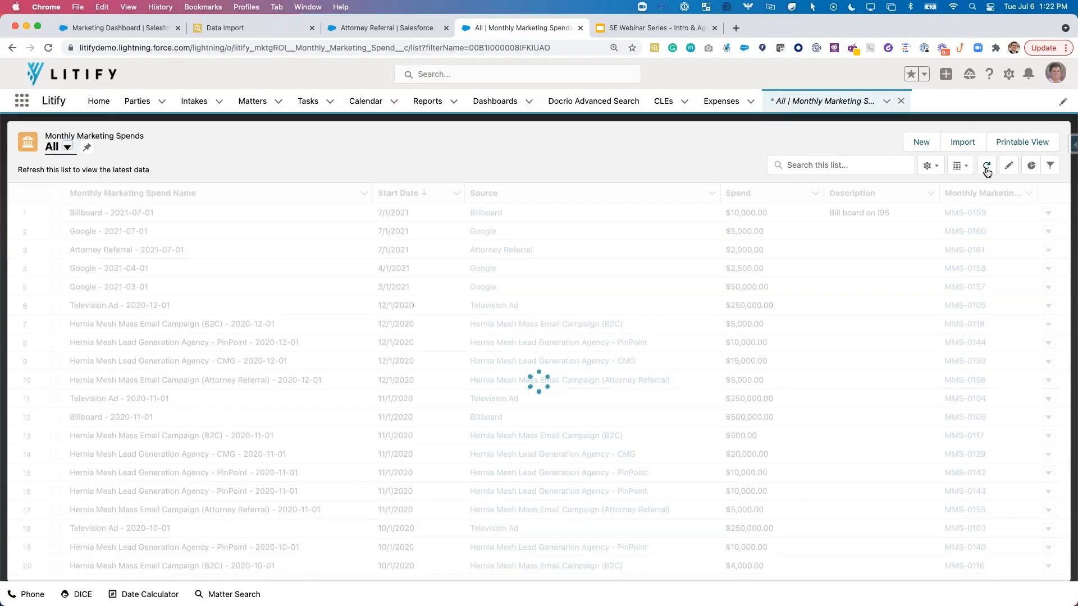
{"action": "left_click", "coordinate": [987, 171]}
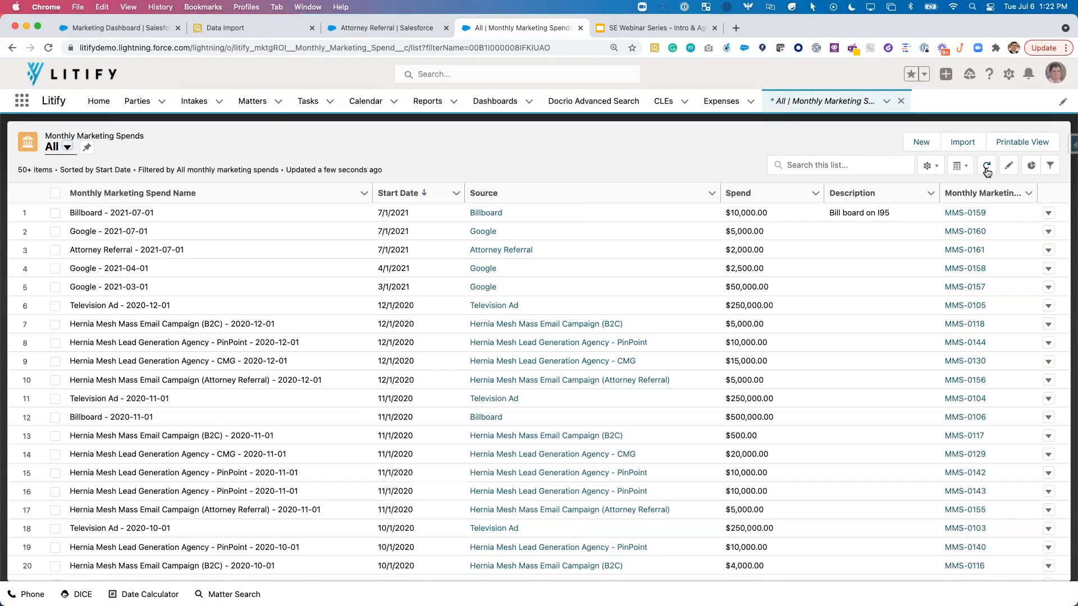
{"action": "left_click_drag", "start_coordinate": [76, 250], "coordinate": [283, 257]}
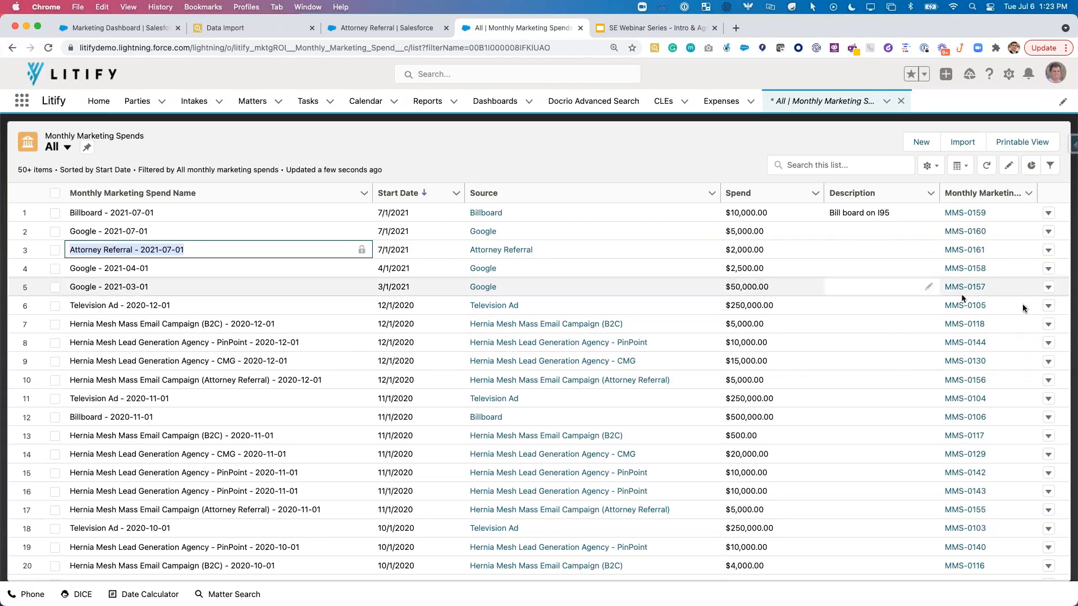
Step: Go back to the Marketing Dashboard and set its Date Range filter to All
{"action": "left_click", "coordinate": [109, 32]}
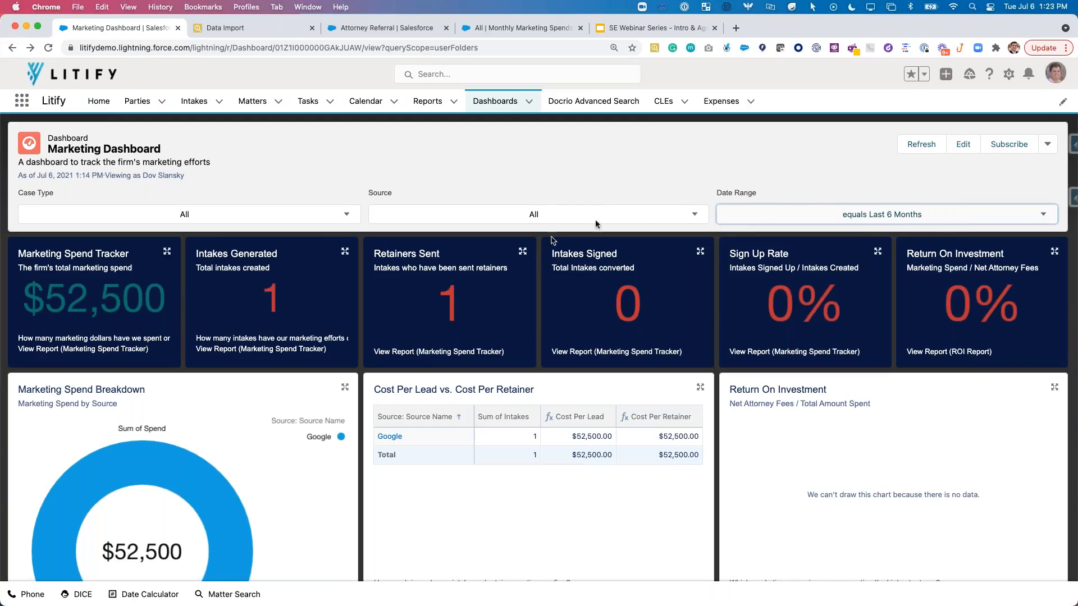
{"action": "left_click", "coordinate": [822, 214]}
{"action": "left_click", "coordinate": [775, 241]}
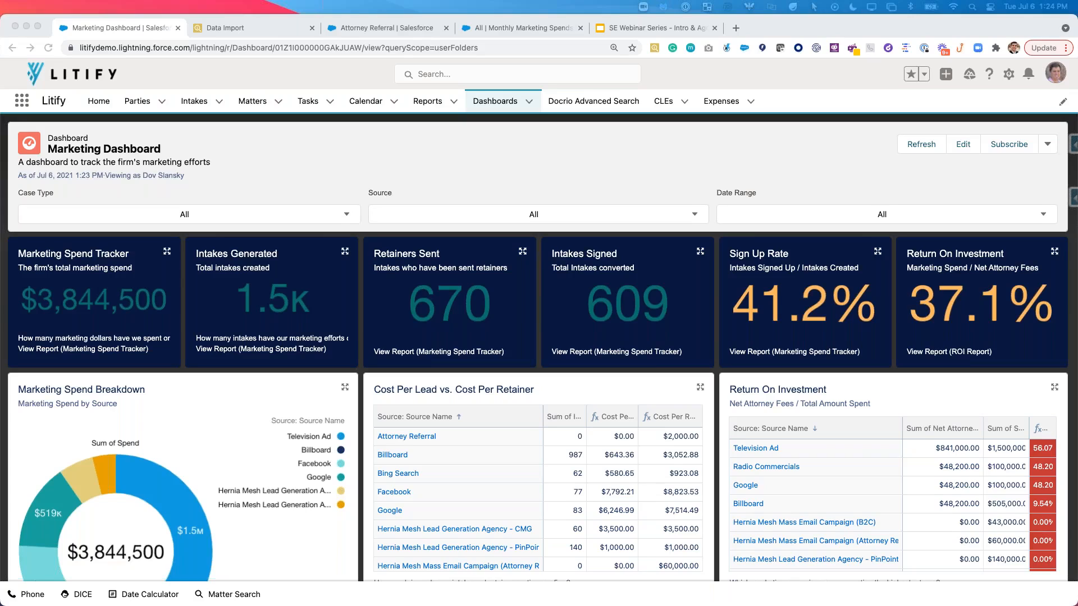
{"action": "left_click", "coordinate": [795, 144]}
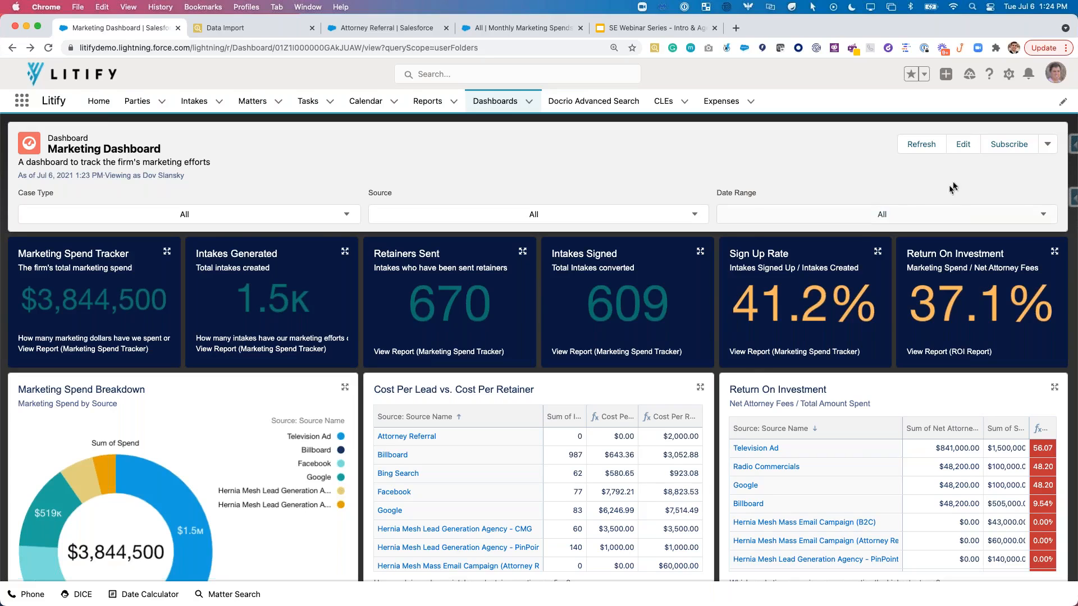
Step: Open the Marketing Dashboard for editing and remove the Unattributed Intakes and Motorcycle Accidents components
{"action": "left_click", "coordinate": [963, 145]}
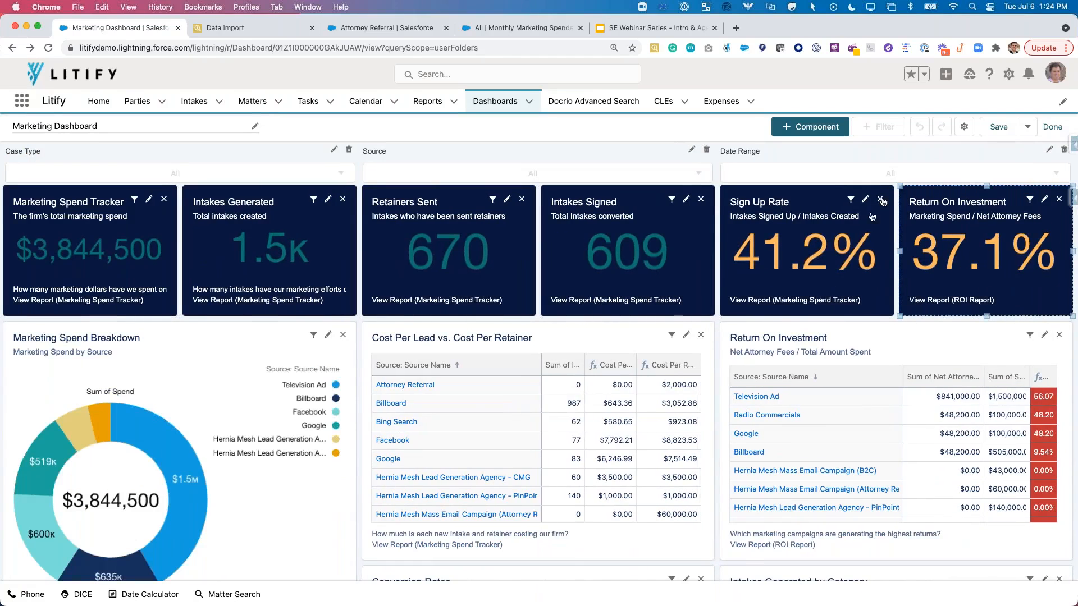
{"action": "scroll", "coordinate": [324, 281], "scroll_direction": "down", "scroll_amount": 6}
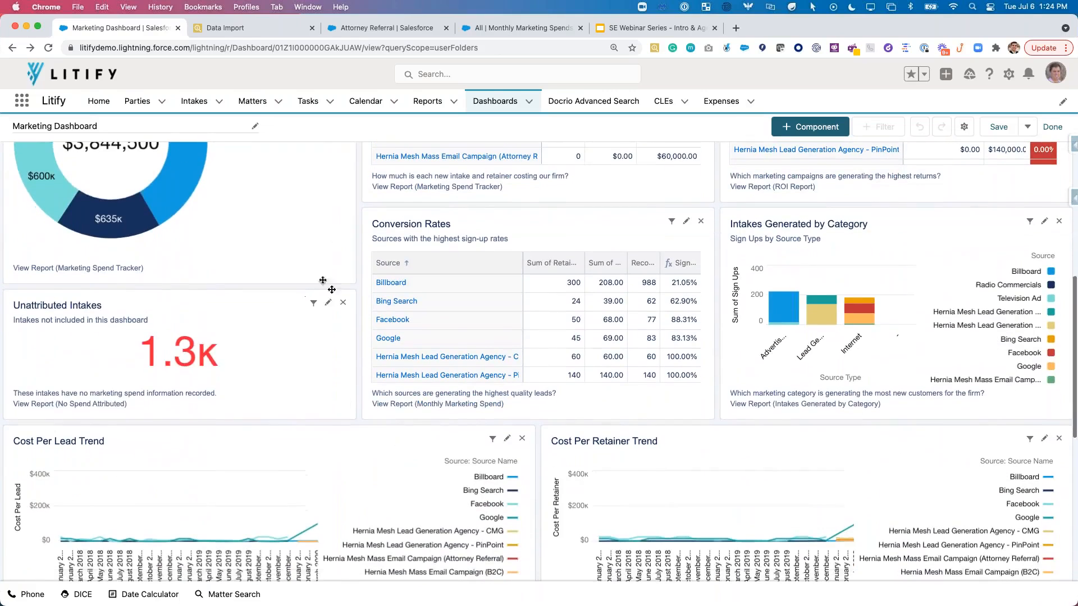
{"action": "left_click", "coordinate": [343, 302]}
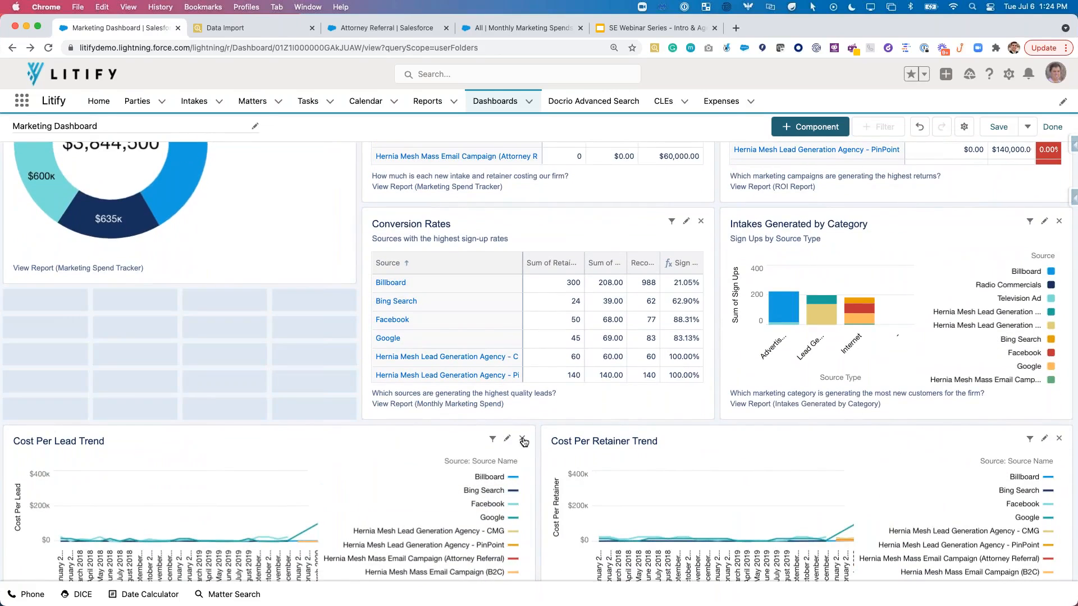
{"action": "scroll", "coordinate": [583, 418], "scroll_direction": "down", "scroll_amount": 5}
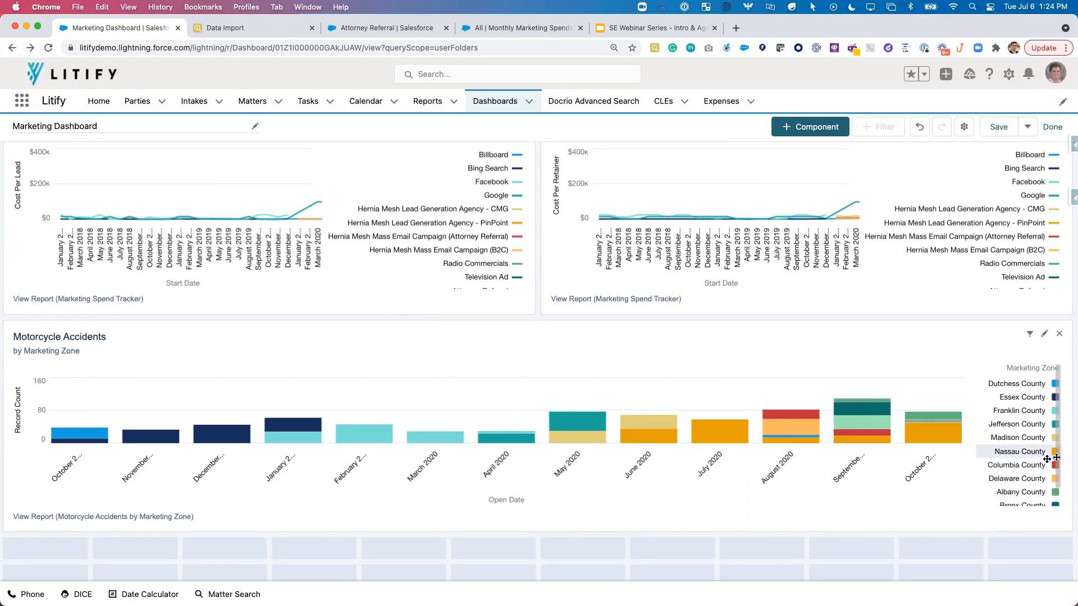
{"action": "scroll", "coordinate": [1047, 458], "scroll_direction": "down", "scroll_amount": 2}
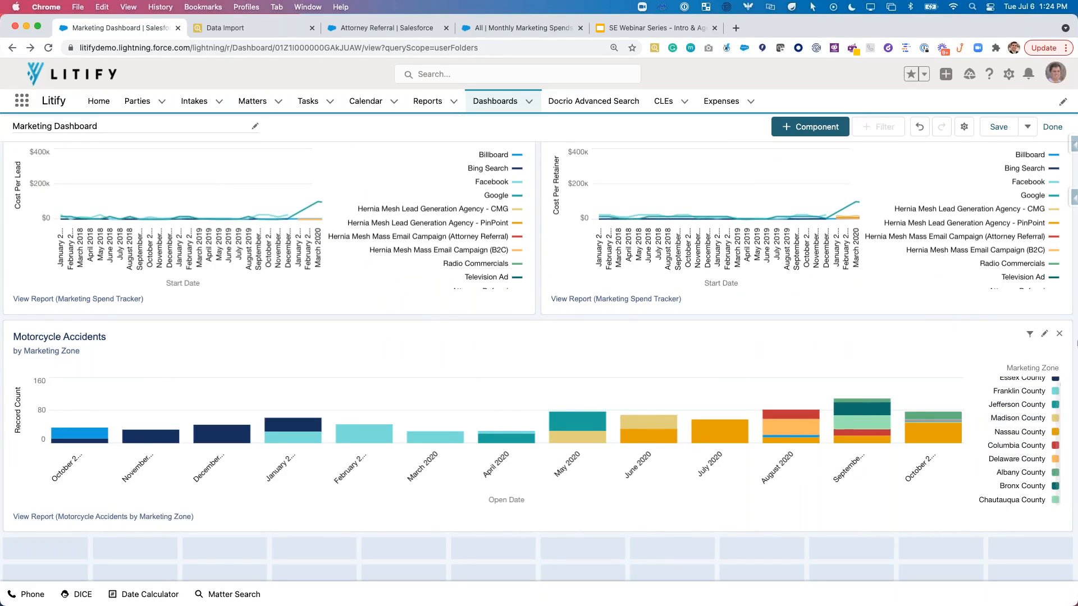
{"action": "left_click", "coordinate": [1060, 333]}
{"action": "scroll", "coordinate": [629, 452], "scroll_direction": "up", "scroll_amount": 15}
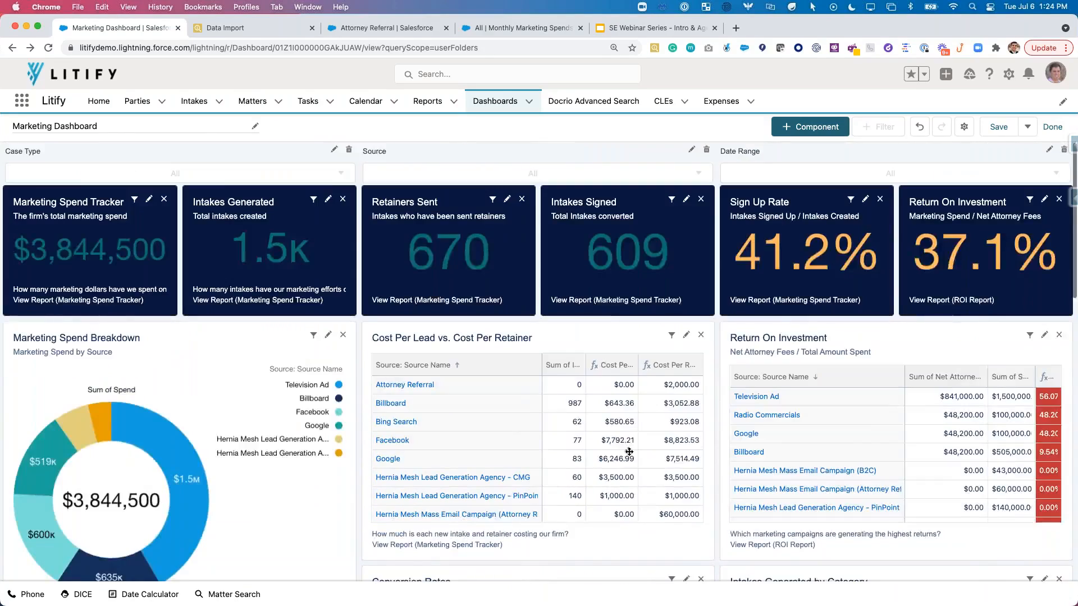
{"action": "scroll", "coordinate": [628, 452], "scroll_direction": "down", "scroll_amount": 5}
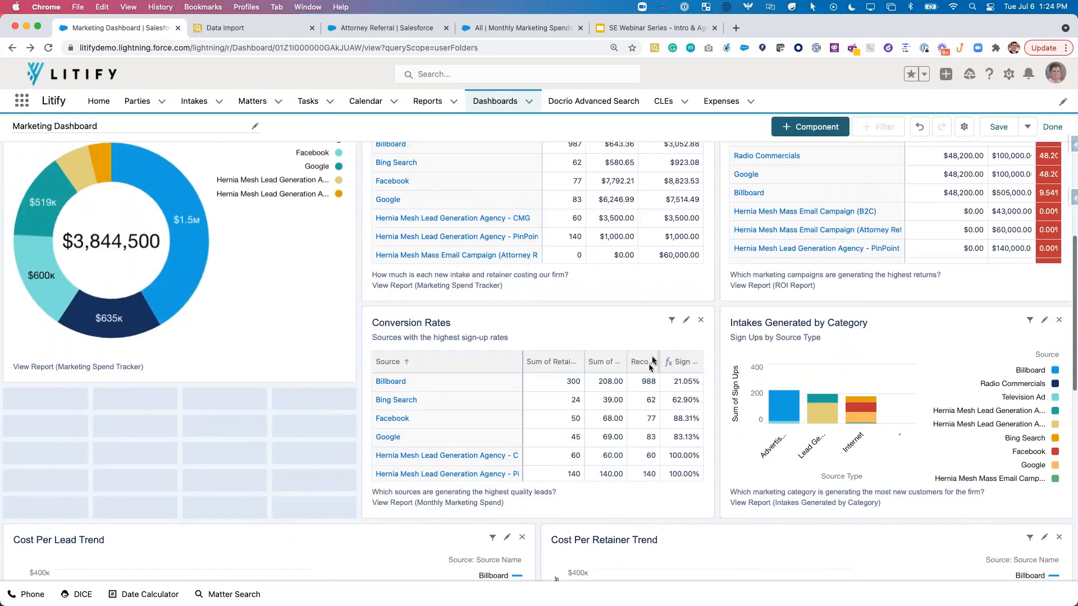
{"action": "scroll", "coordinate": [651, 362], "scroll_direction": "up", "scroll_amount": 5}
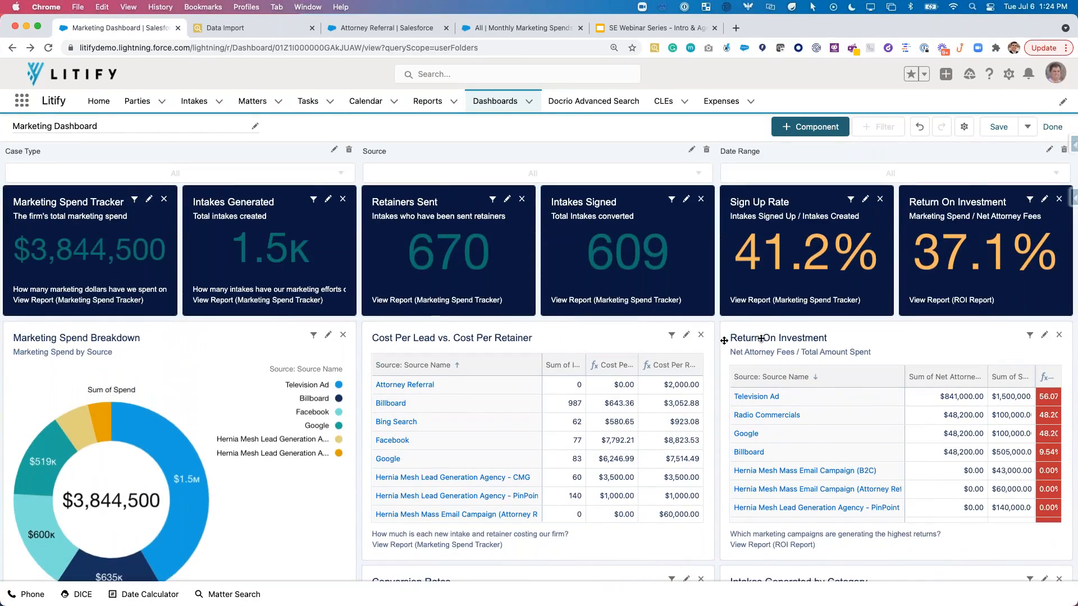